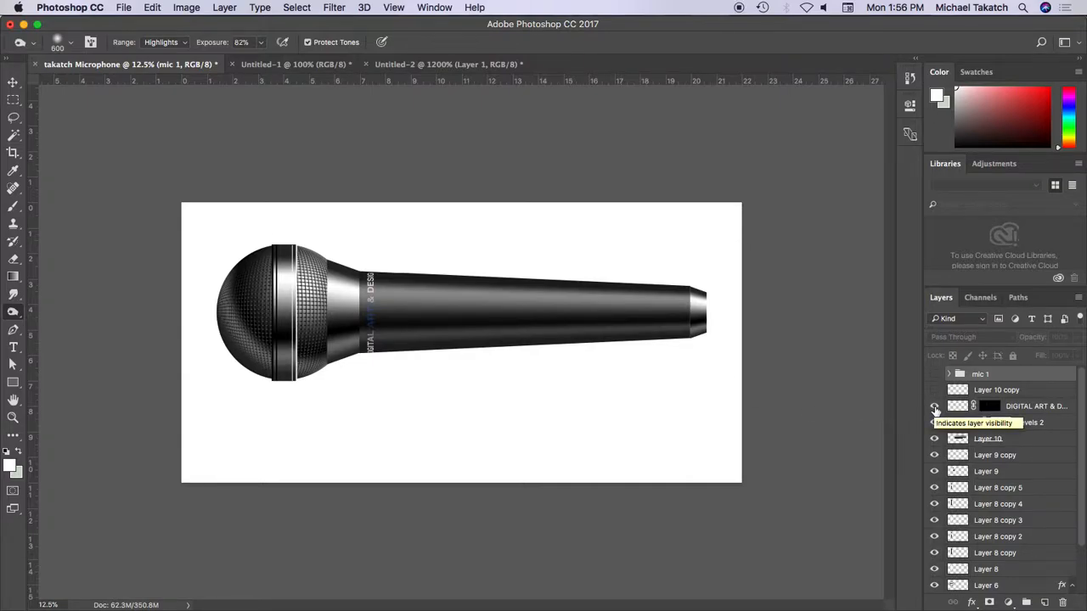
Check the DIGITAL ART and Levels 2 layers, then select the microphone's layers from DIGITAL ART downward.
{"action": "left_click", "coordinate": [934, 406]}
{"action": "left_click", "coordinate": [934, 407]}
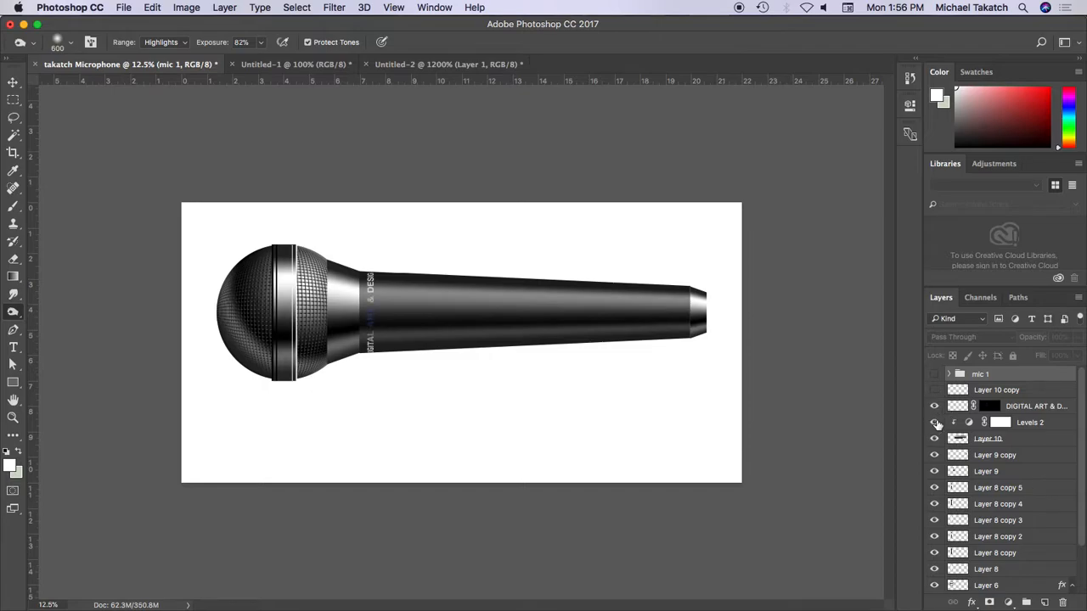
{"action": "left_click", "coordinate": [935, 423]}
{"action": "left_click", "coordinate": [1048, 406]}
{"action": "scroll", "coordinate": [1037, 475], "scroll_direction": "down", "scroll_amount": 3}
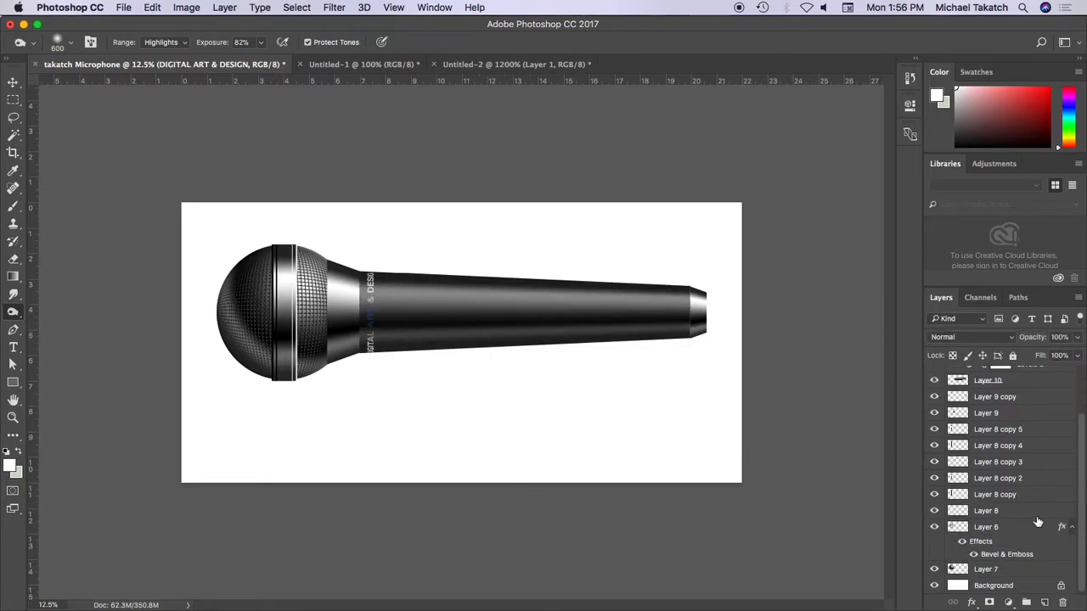
{"action": "left_click", "coordinate": [1036, 527], "text": "shift"}
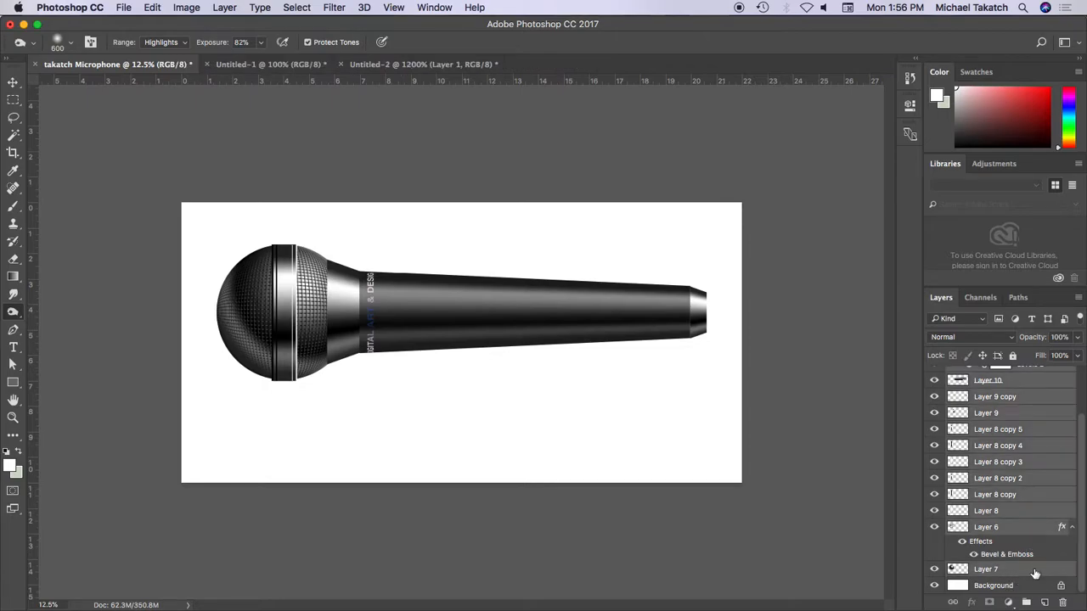
Group the selected layers as 'mic 2' and hide the white Background layer.
{"action": "left_click", "coordinate": [1078, 298]}
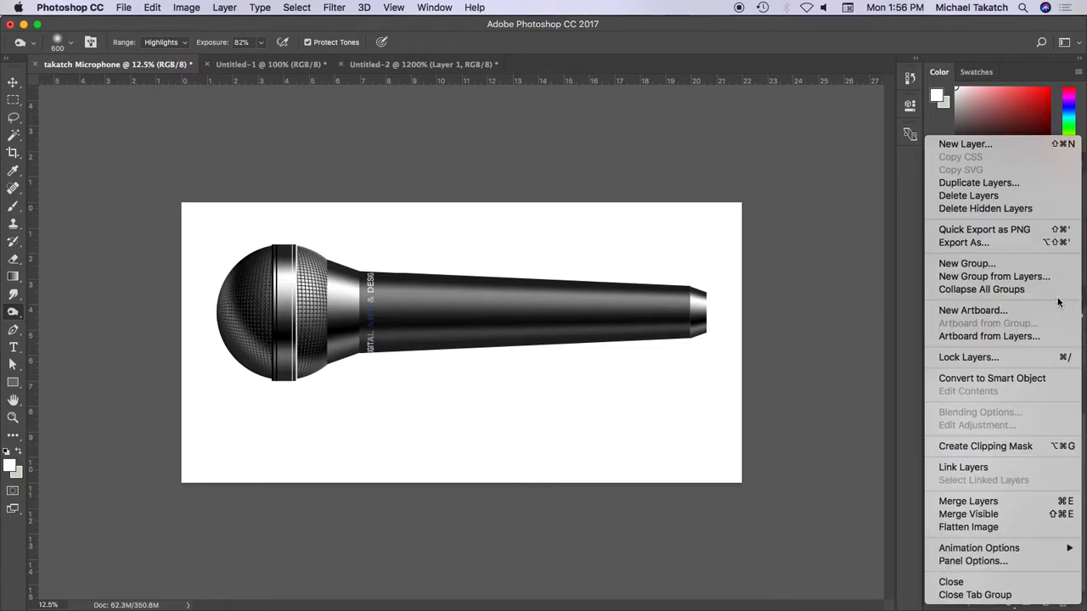
{"action": "left_click", "coordinate": [980, 276]}
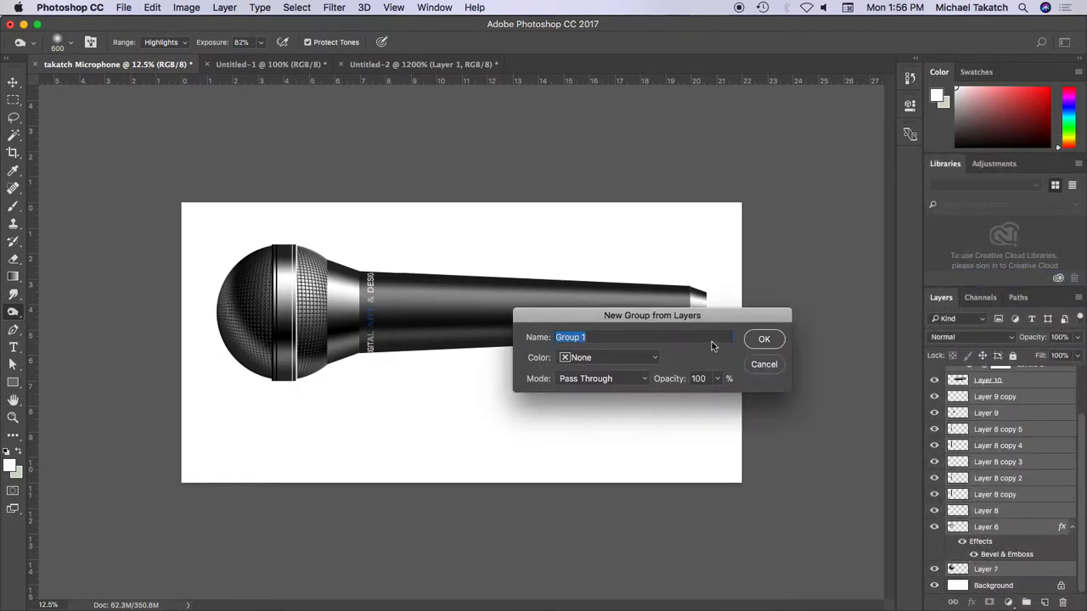
{"action": "type", "text": "mic 2"}
{"action": "left_click", "coordinate": [764, 339]}
{"action": "left_click", "coordinate": [934, 422]}
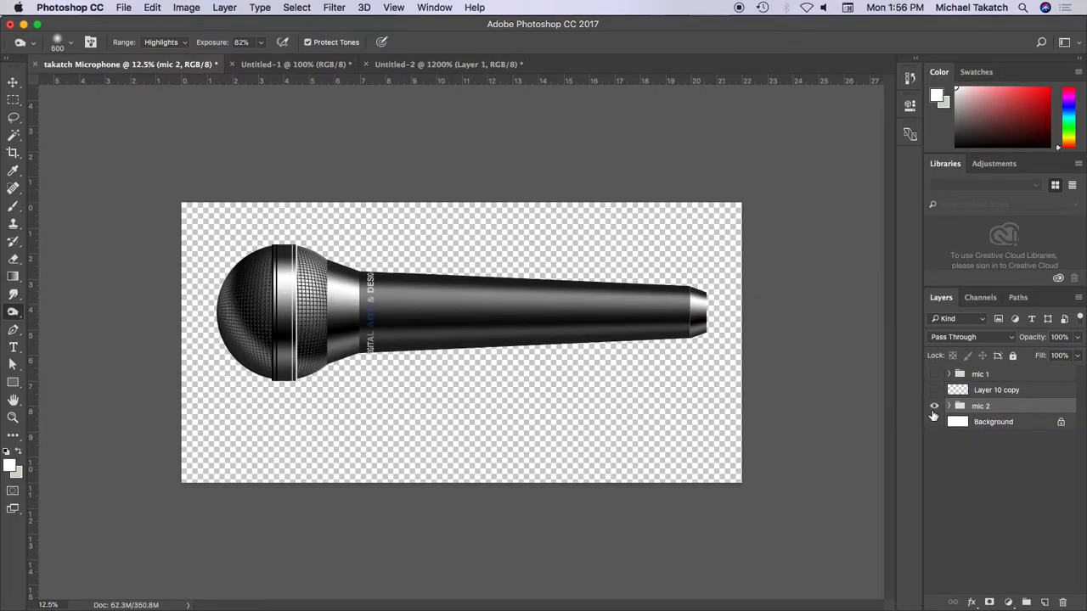
Duplicate the mic 2 group and merge the copy into a single layer 'mic 2 copy'.
{"action": "left_click", "coordinate": [933, 405]}
{"action": "left_click_drag", "start_coordinate": [1013, 408], "coordinate": [1048, 602]}
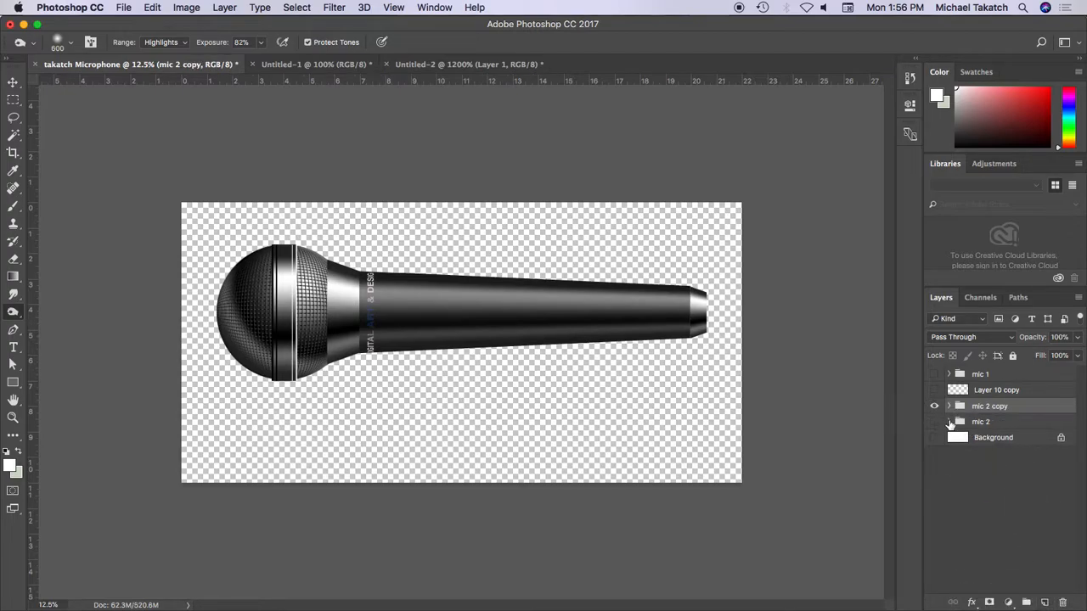
{"action": "right_click", "coordinate": [1044, 409]}
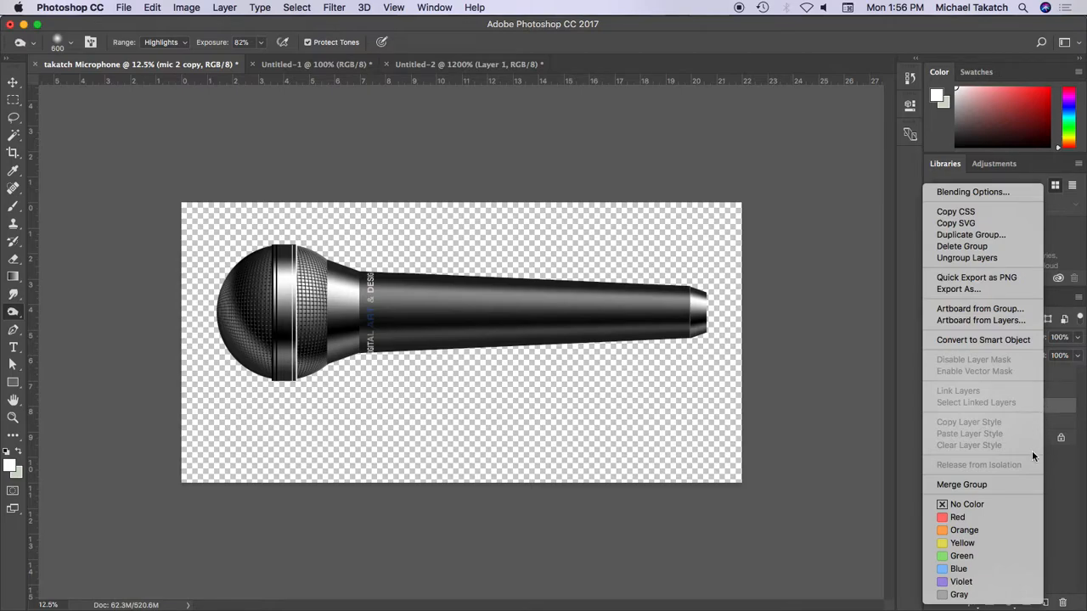
{"action": "left_click", "coordinate": [991, 484]}
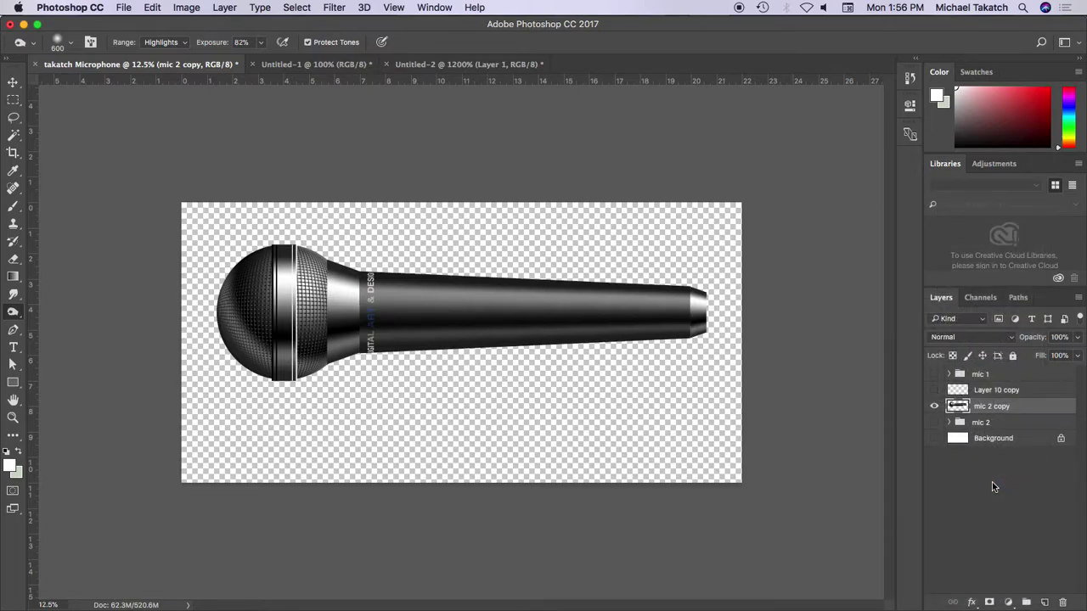
Check the merged microphone's visibility, show the white Background again and select it.
{"action": "left_click", "coordinate": [934, 405]}
{"action": "left_click", "coordinate": [935, 438]}
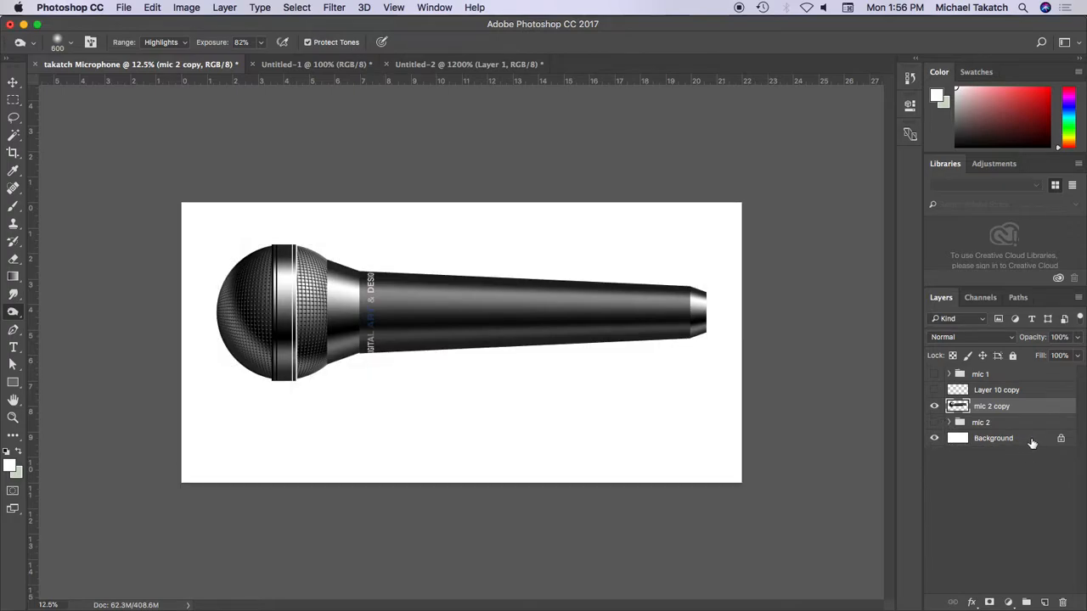
{"action": "left_click", "coordinate": [1032, 443]}
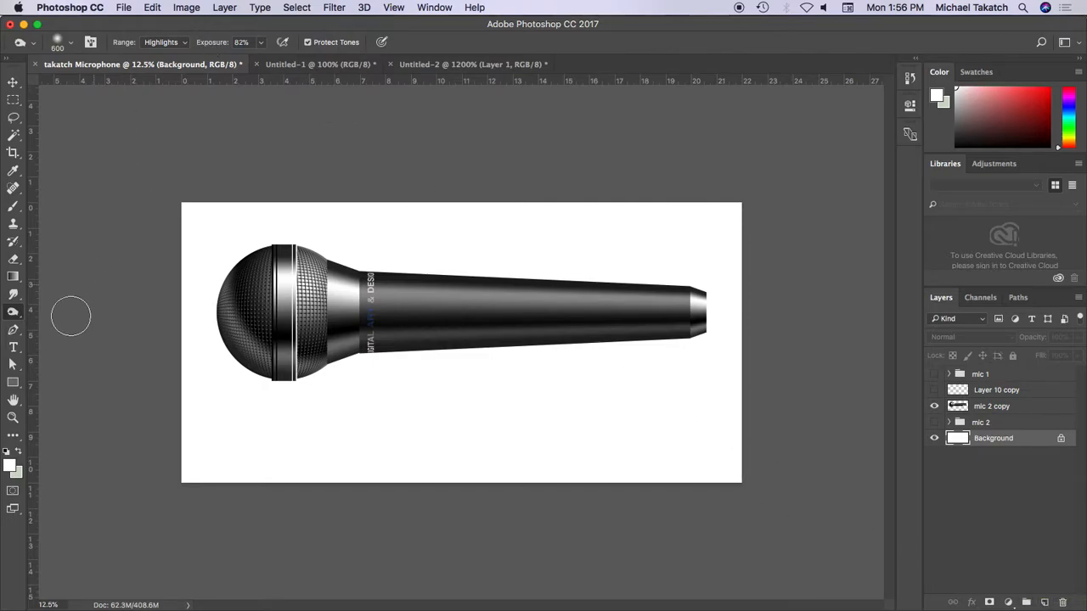
Reset default colours and widen the canvas to 26 inches, anchored at the left side.
{"action": "left_click", "coordinate": [8, 451]}
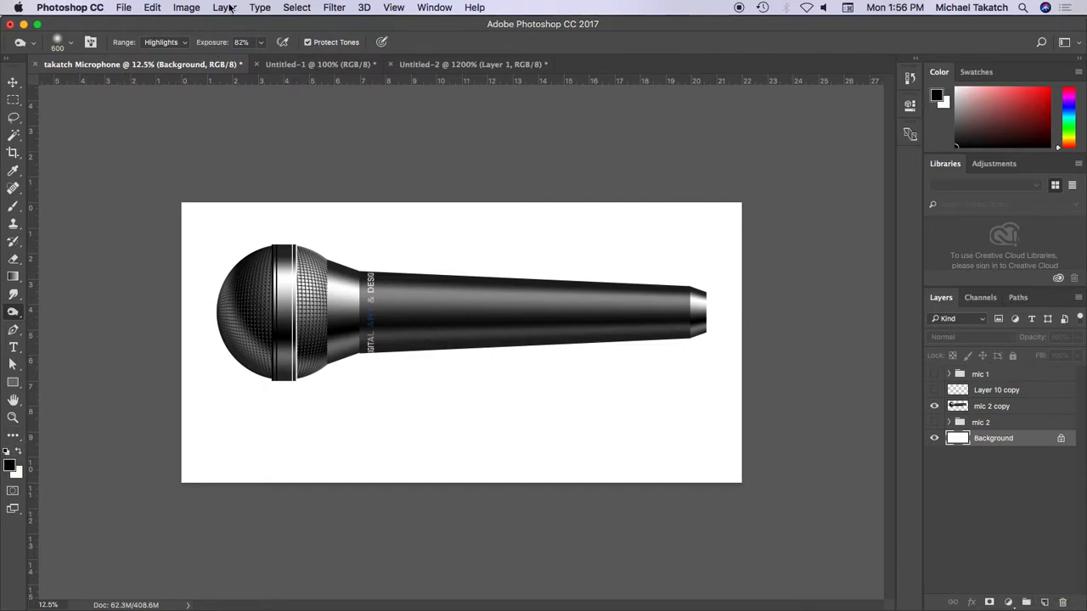
{"action": "left_click", "coordinate": [186, 8]}
{"action": "left_click", "coordinate": [230, 127]}
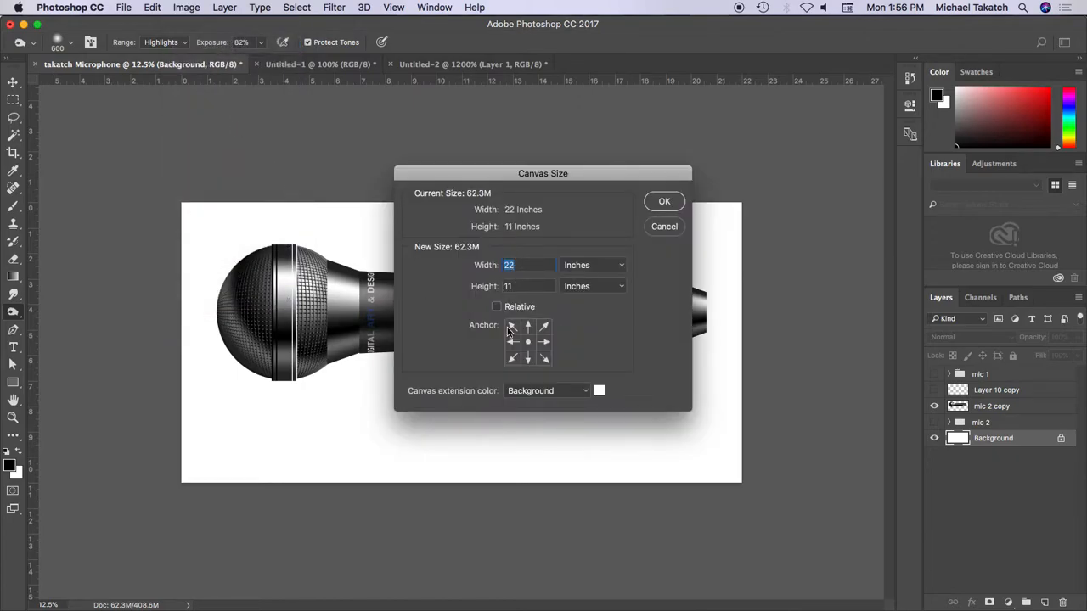
{"action": "left_click", "coordinate": [511, 342]}
{"action": "type", "text": "26"}
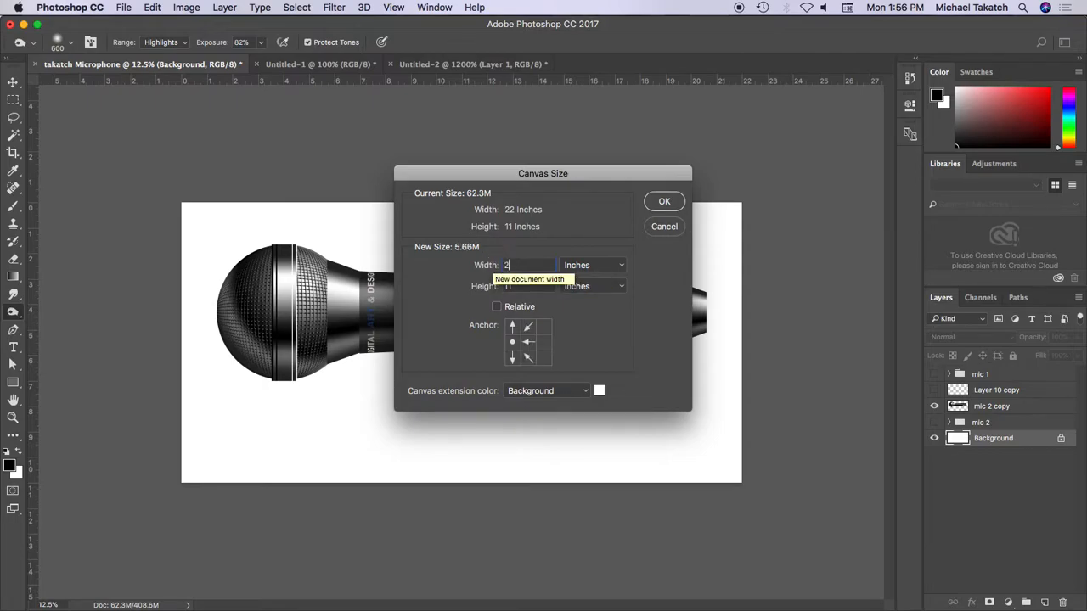
{"action": "left_click", "coordinate": [664, 202]}
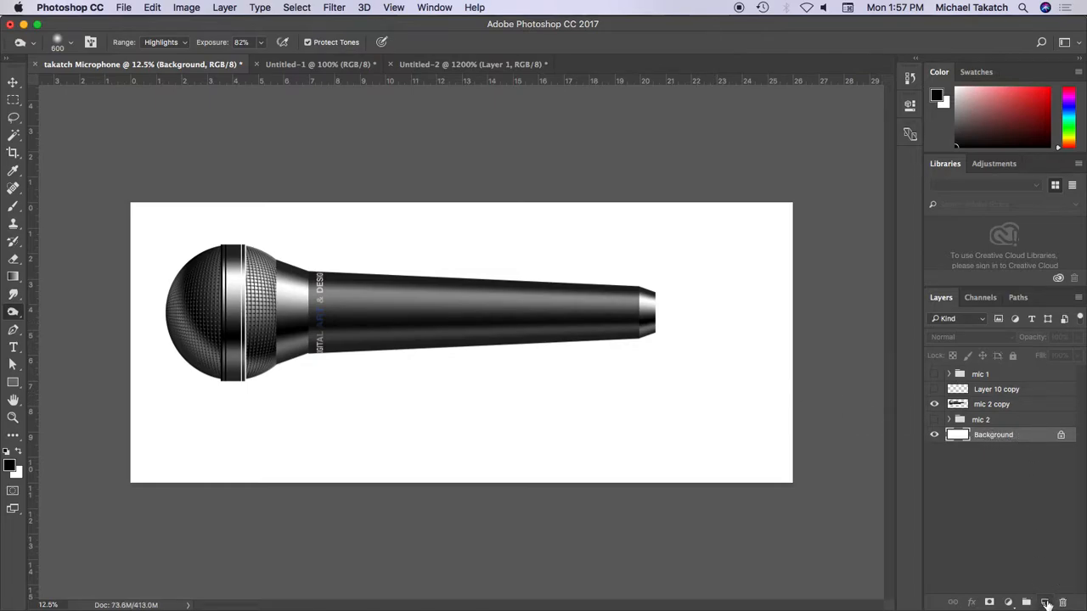
Add a new layer and fill it with a dark blue foreground colour.
{"action": "left_click", "coordinate": [1045, 604]}
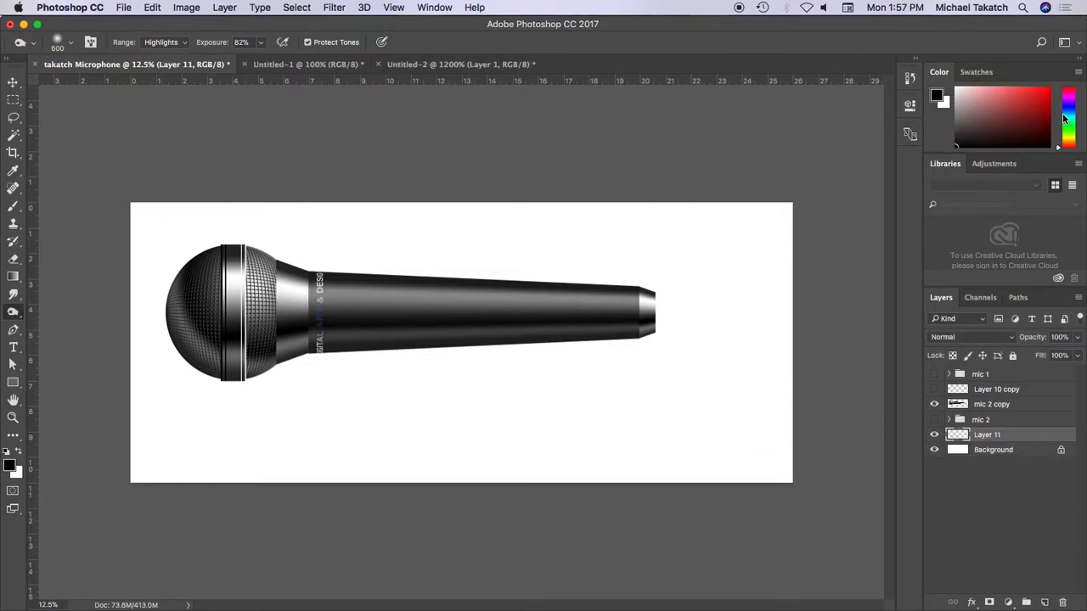
{"action": "left_click", "coordinate": [1068, 115]}
{"action": "left_click", "coordinate": [1032, 117]}
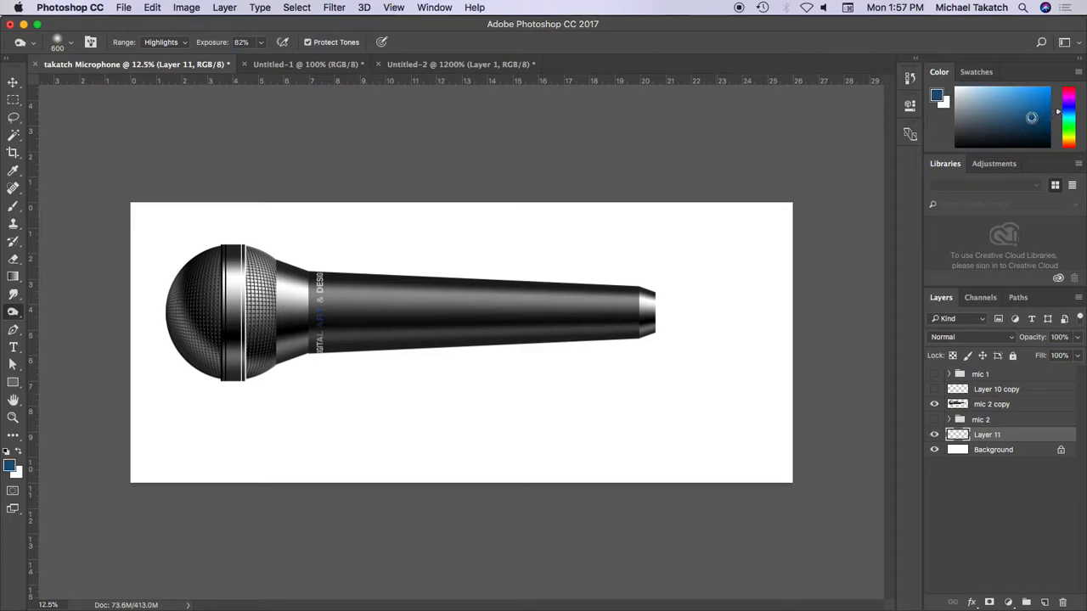
{"action": "key", "text": "alt+BackSpace"}
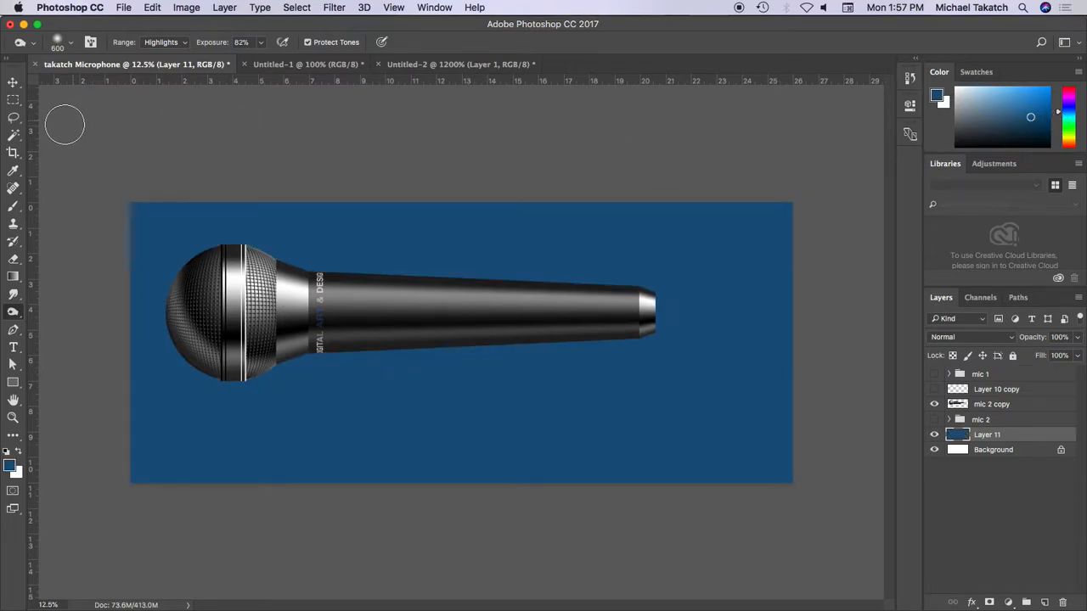
Select the sky above the horizon and draw a lighter blue fading gradient upward into it, then deselect.
{"action": "left_click", "coordinate": [13, 100]}
{"action": "left_click_drag", "start_coordinate": [128, 197], "coordinate": [773, 335]}
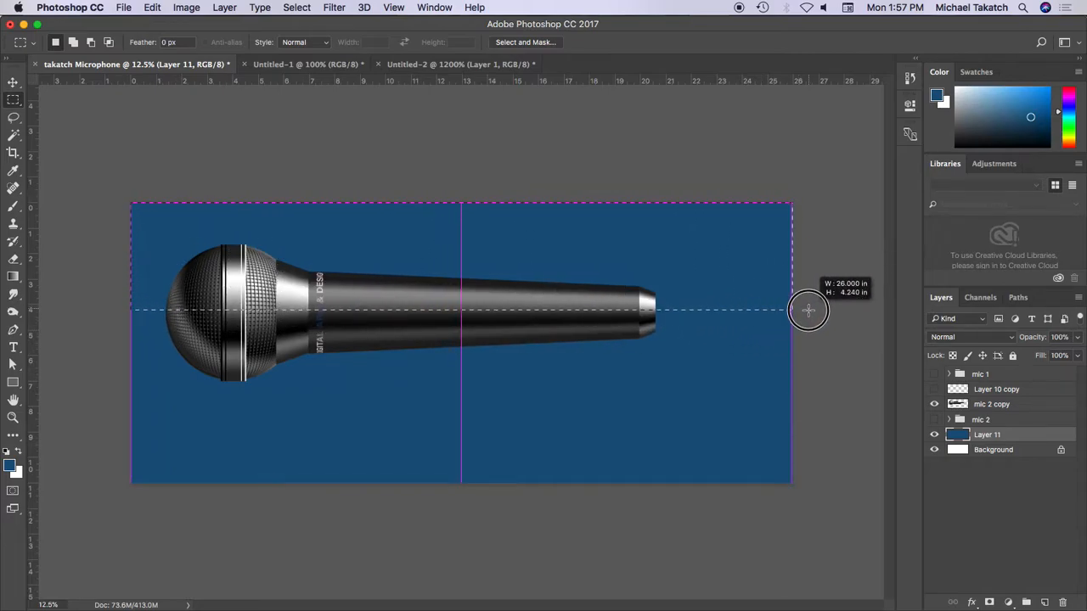
{"action": "left_click_drag", "start_coordinate": [773, 335], "coordinate": [802, 307]}
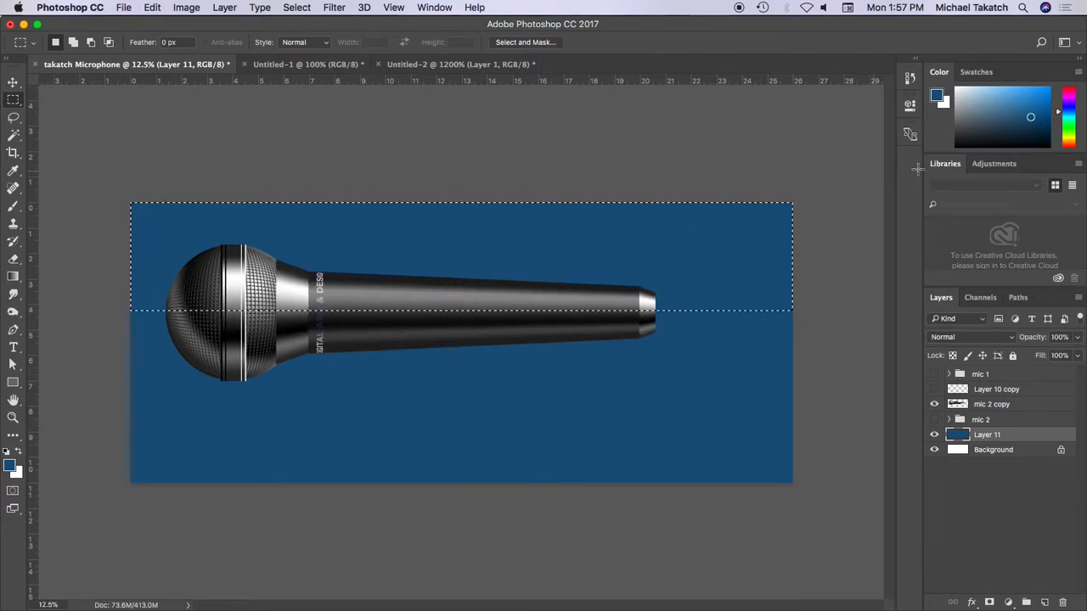
{"action": "left_click", "coordinate": [14, 276]}
{"action": "left_click", "coordinate": [99, 44]}
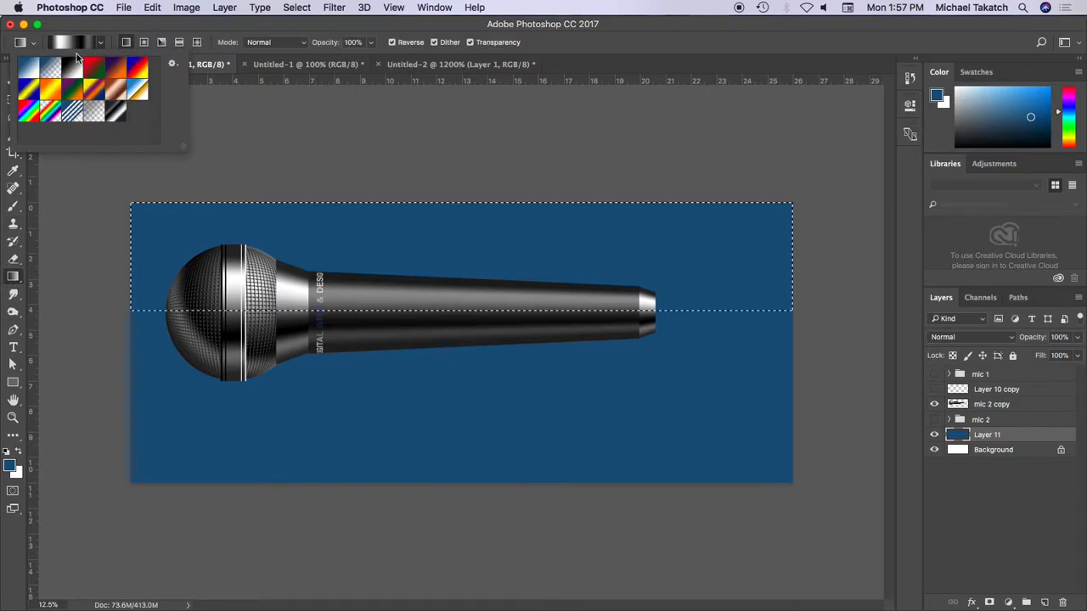
{"action": "left_click", "coordinate": [32, 85]}
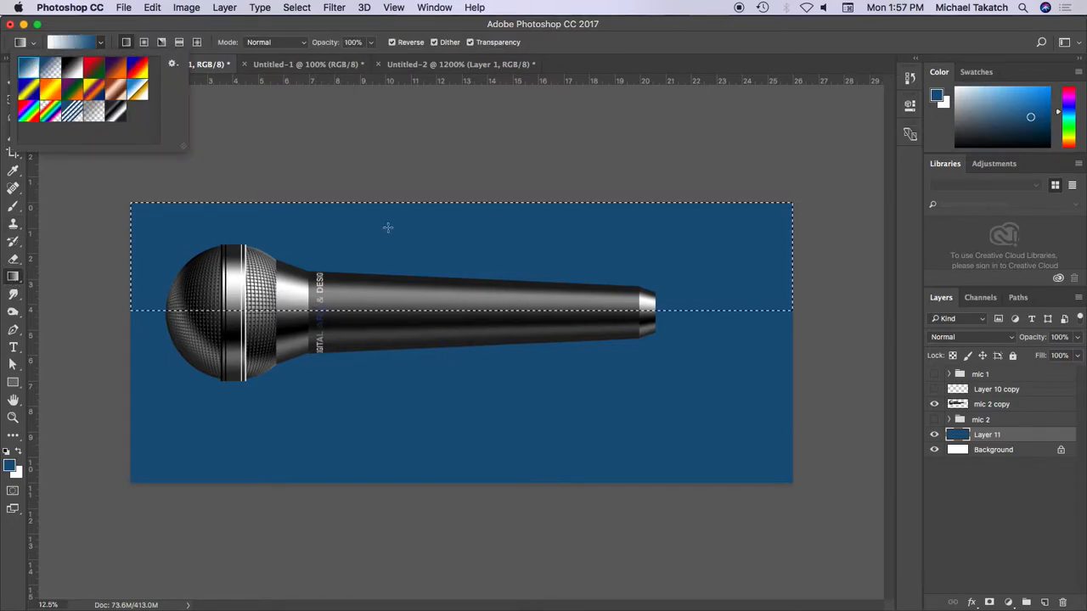
{"action": "mouse_move", "coordinate": [394, 225]}
{"action": "left_mouse_down"}
{"action": "mouse_move", "coordinate": [396, 318]}
{"action": "mouse_move", "coordinate": [432, 197]}
{"action": "left_mouse_up"}
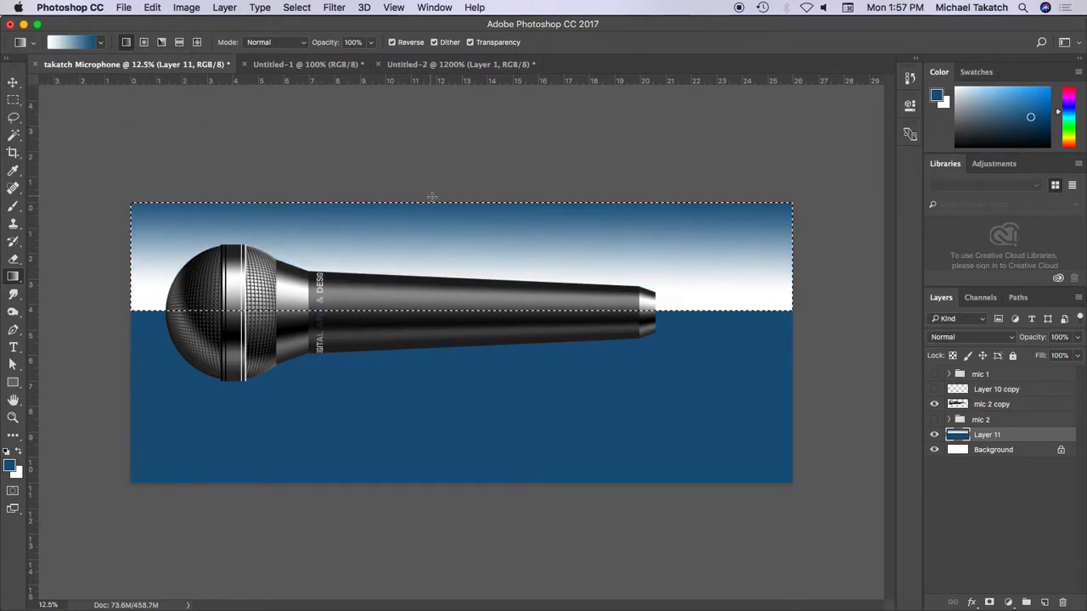
{"action": "left_click_drag", "start_coordinate": [474, 376], "coordinate": [481, 222]}
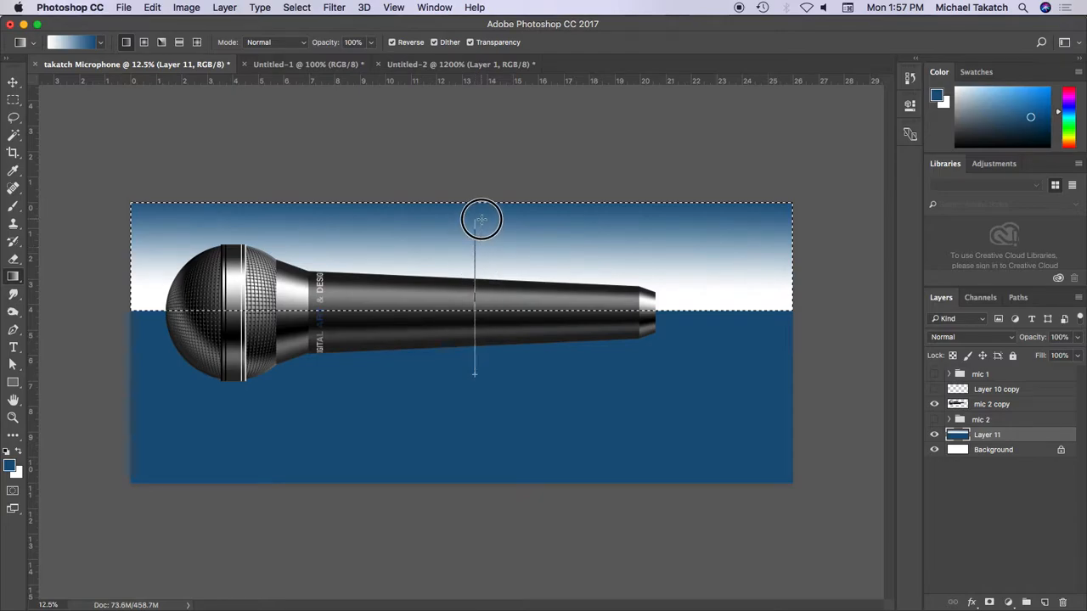
{"action": "left_click", "coordinate": [13, 99]}
{"action": "key", "text": "super+d"}
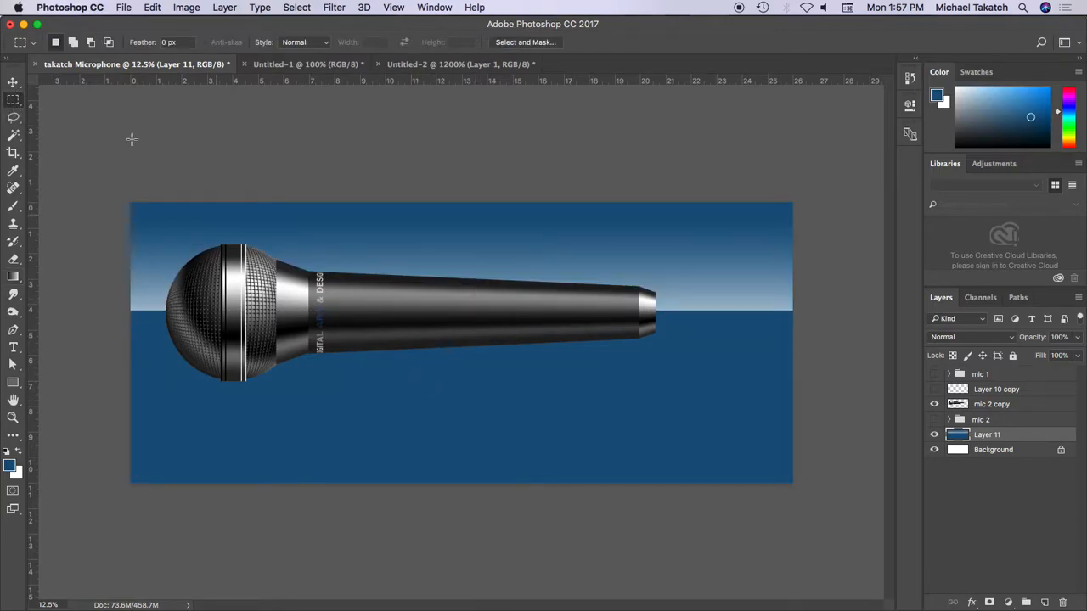
Select the mic 2 copy layer and place a horizontal guide along the microphone's base.
{"action": "left_click", "coordinate": [13, 83]}
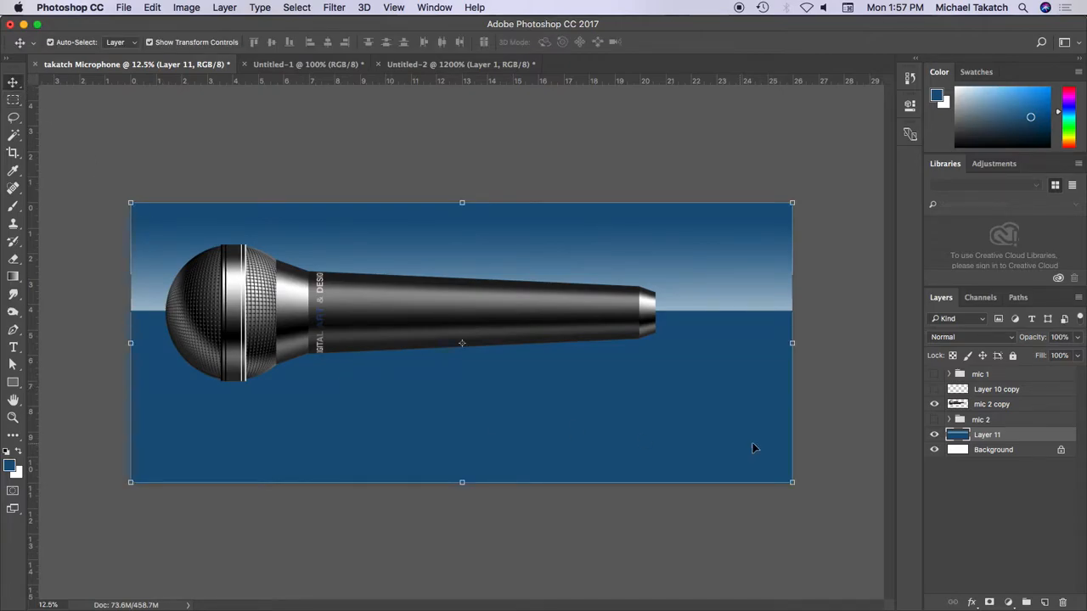
{"action": "left_click", "coordinate": [934, 434]}
{"action": "left_click", "coordinate": [985, 404]}
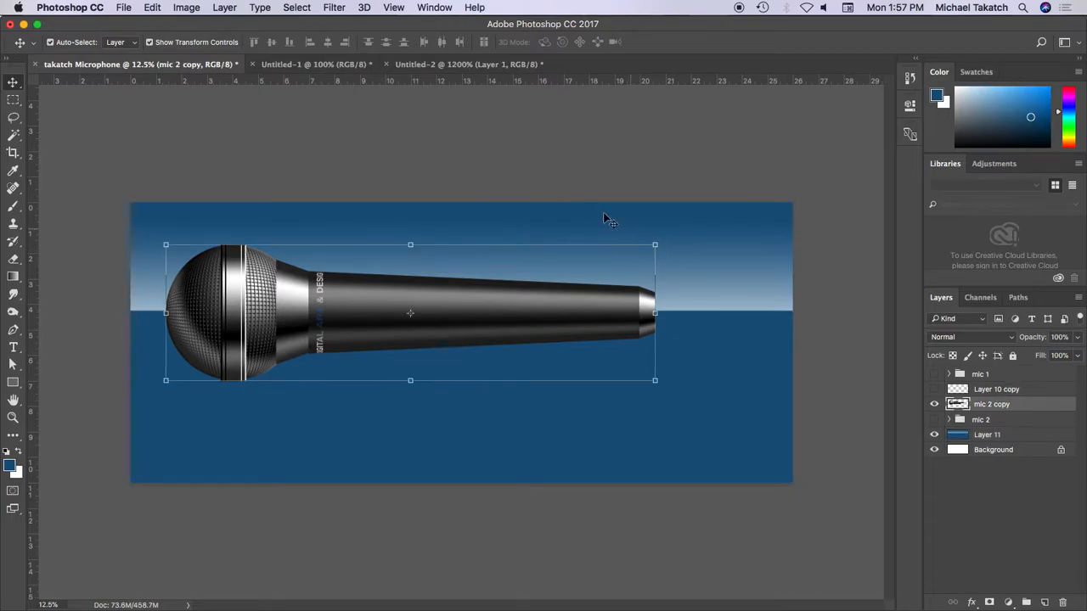
{"action": "left_click_drag", "start_coordinate": [387, 80], "coordinate": [365, 384]}
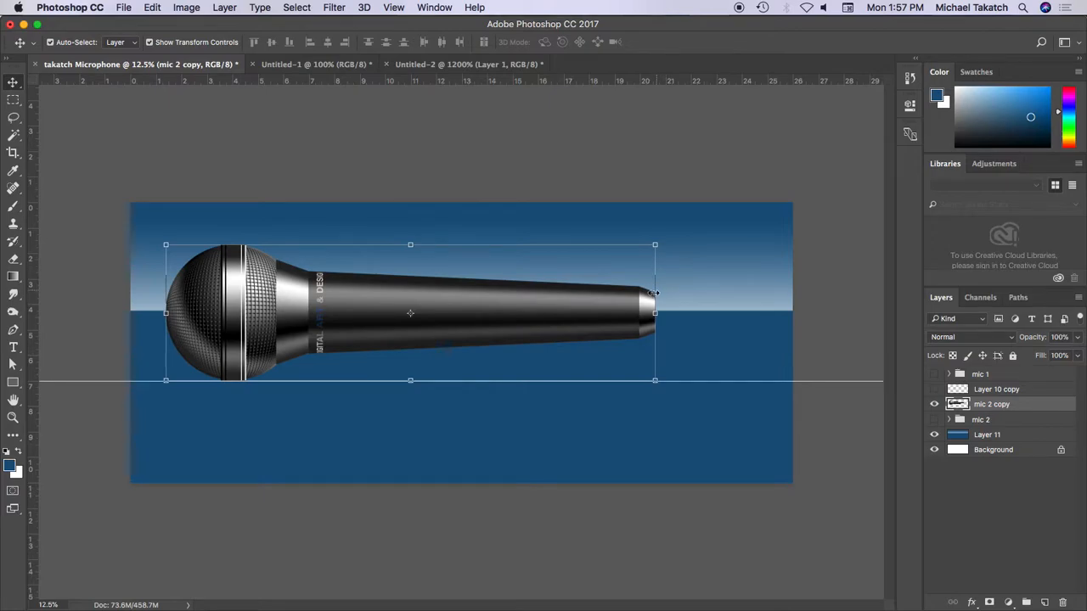
Rotate the microphone about 6° around its bottom-left corner, then duplicate the tilted layer.
{"action": "key", "text": "super+t"}
{"action": "left_click_drag", "start_coordinate": [410, 314], "coordinate": [238, 379]}
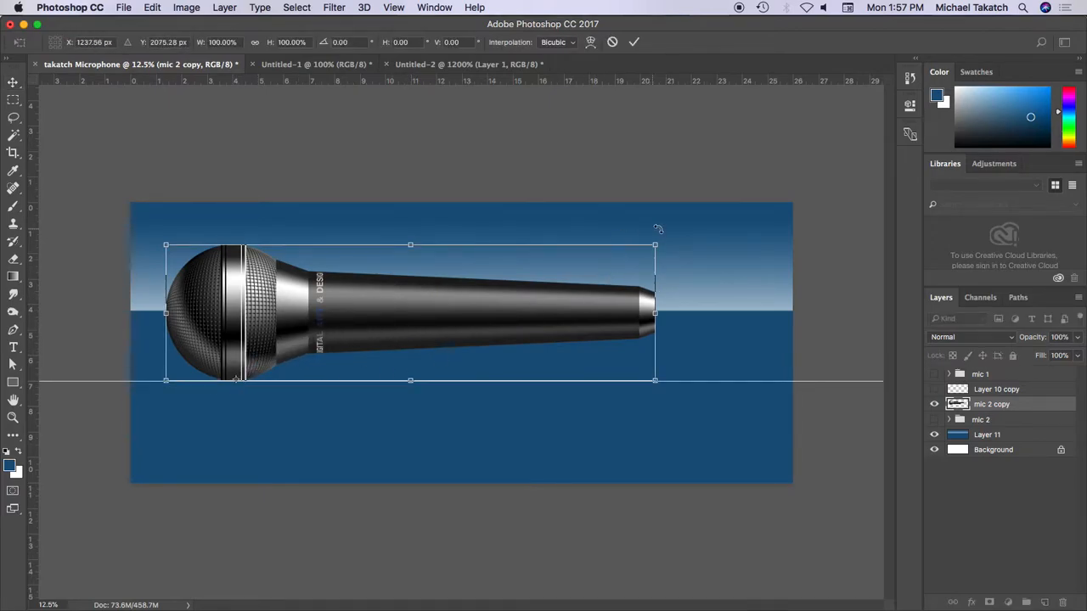
{"action": "left_click_drag", "start_coordinate": [665, 244], "coordinate": [686, 287]}
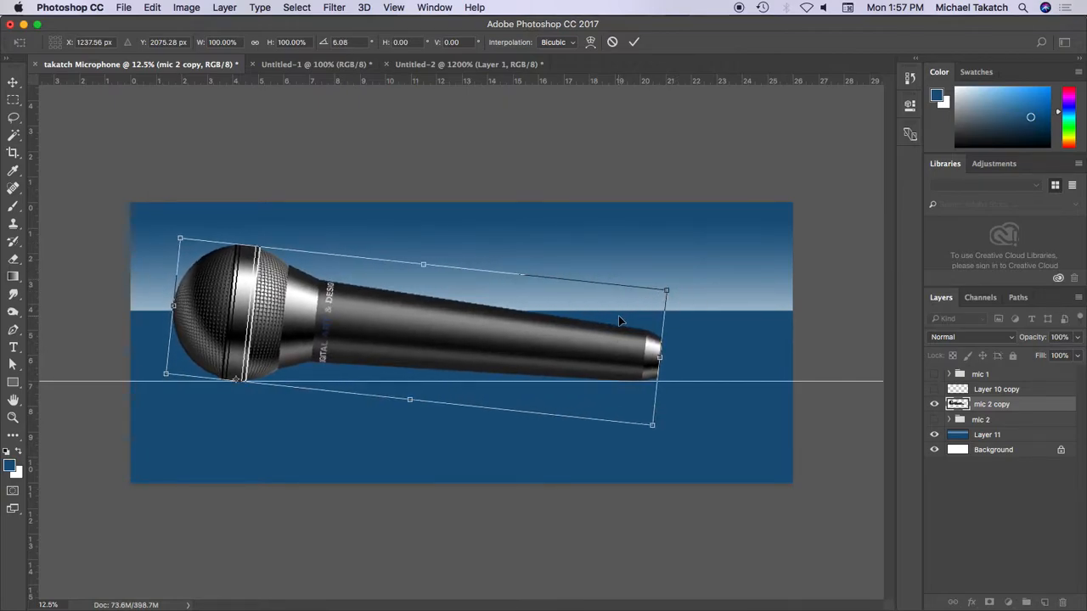
{"action": "left_click", "coordinate": [635, 43]}
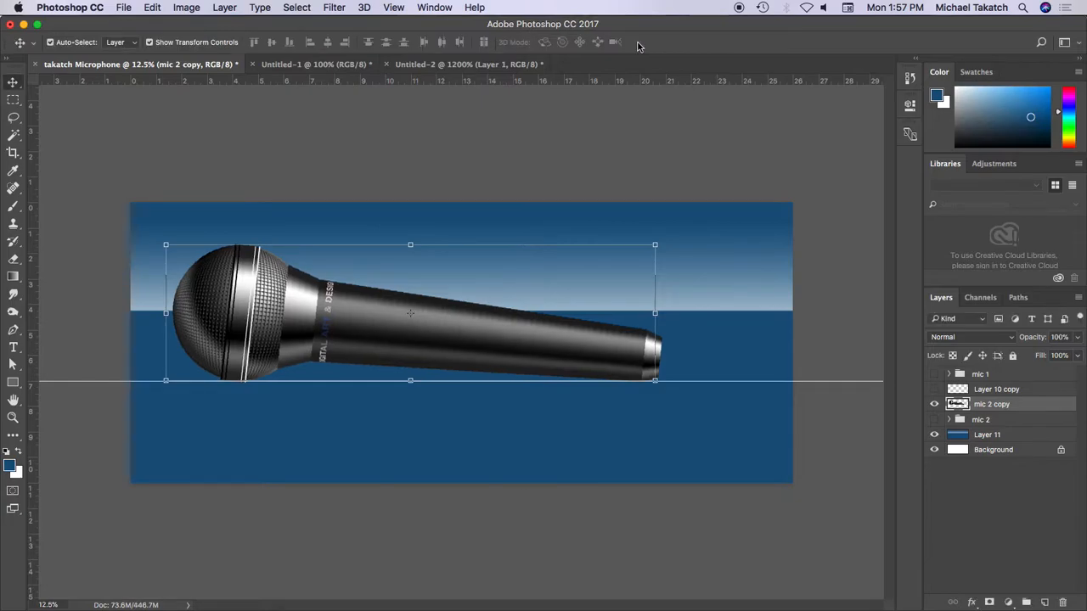
{"action": "left_click", "coordinate": [1033, 410]}
{"action": "left_click_drag", "start_coordinate": [1033, 410], "coordinate": [1044, 601]}
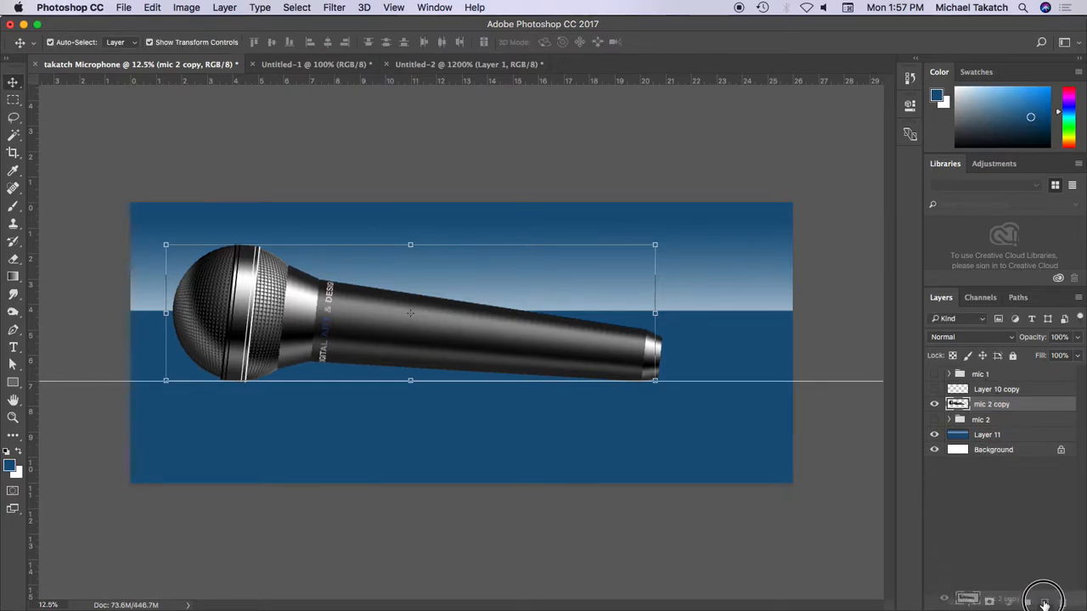
Flip the mic 2 copy vertically and position it below the guide as a mirror image.
{"action": "left_click", "coordinate": [1024, 421]}
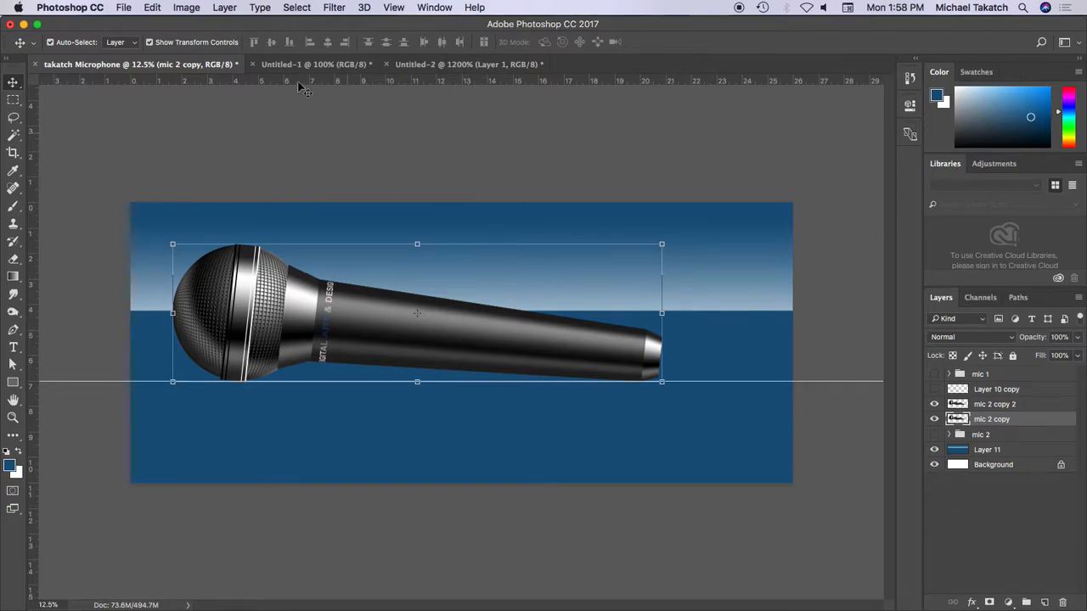
{"action": "left_click", "coordinate": [152, 8]}
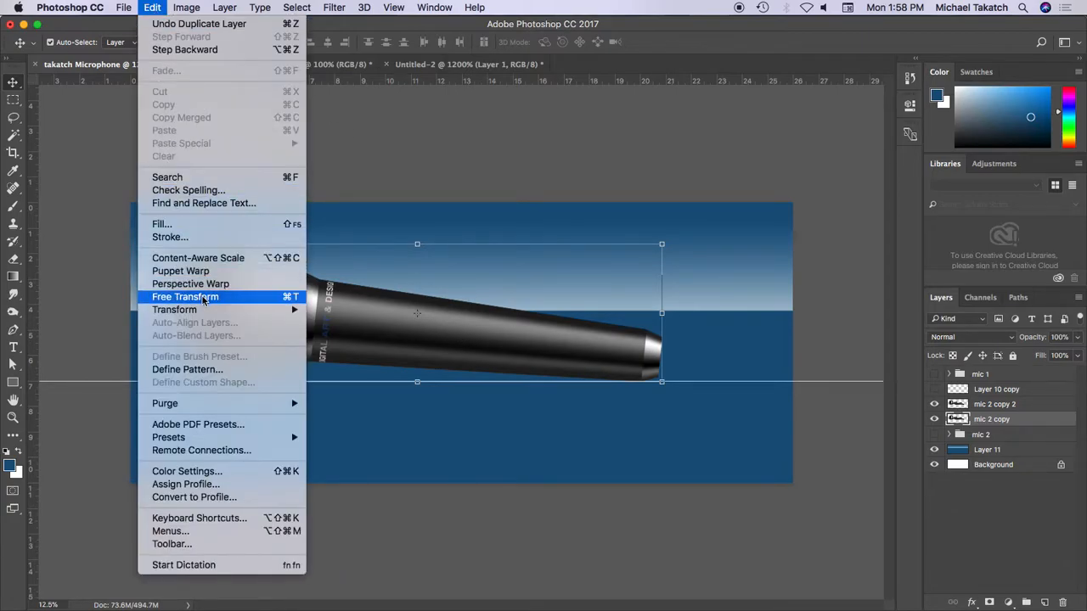
{"action": "mouse_move", "coordinate": [174, 310]}
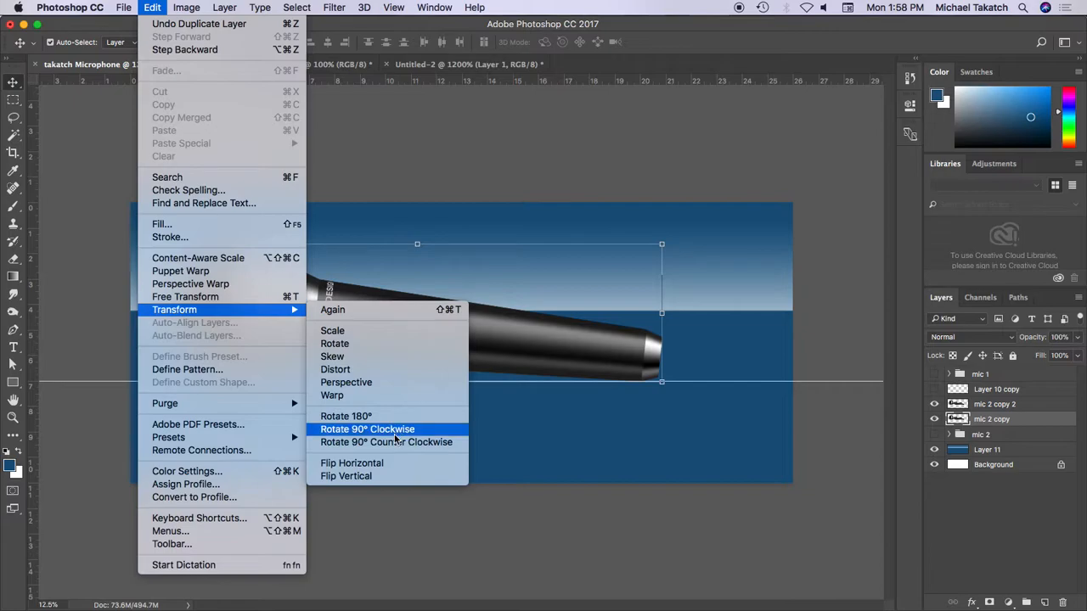
{"action": "left_click", "coordinate": [394, 478]}
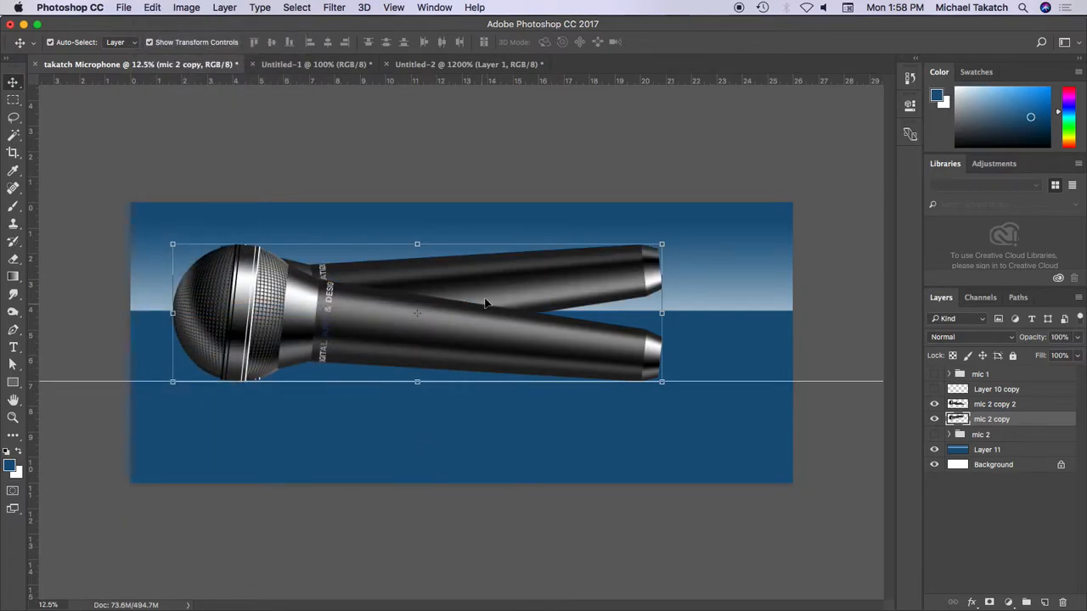
{"action": "left_click_drag", "start_coordinate": [485, 303], "coordinate": [496, 420]}
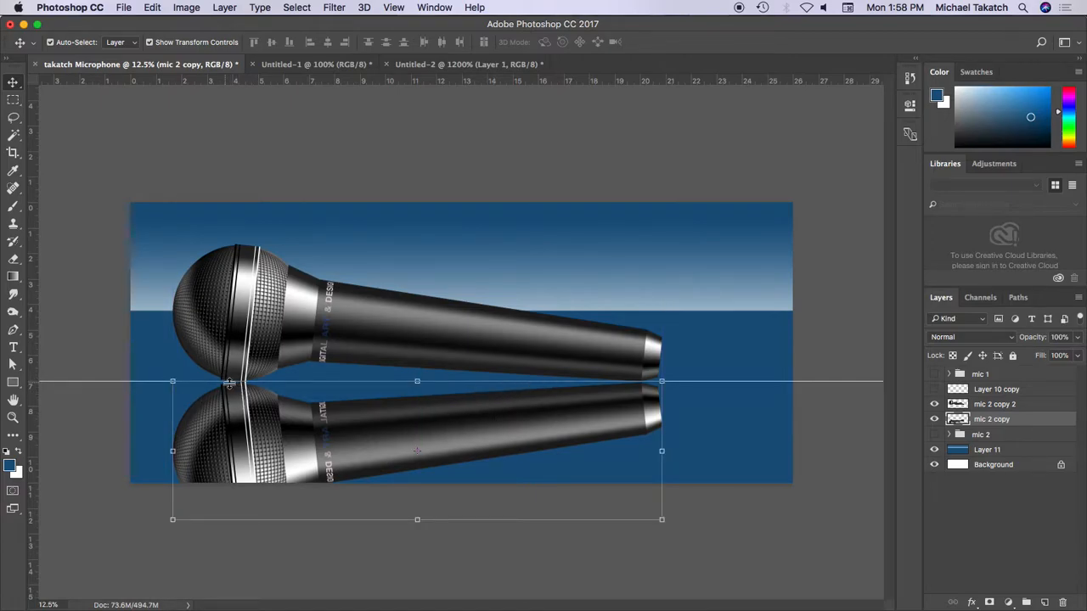
{"action": "key", "text": "Up"}
{"action": "key", "text": "Up"}
{"action": "key", "text": "Up"}
{"action": "key", "text": "Up"}
{"action": "key", "text": "Up"}
{"action": "key", "text": "Up"}
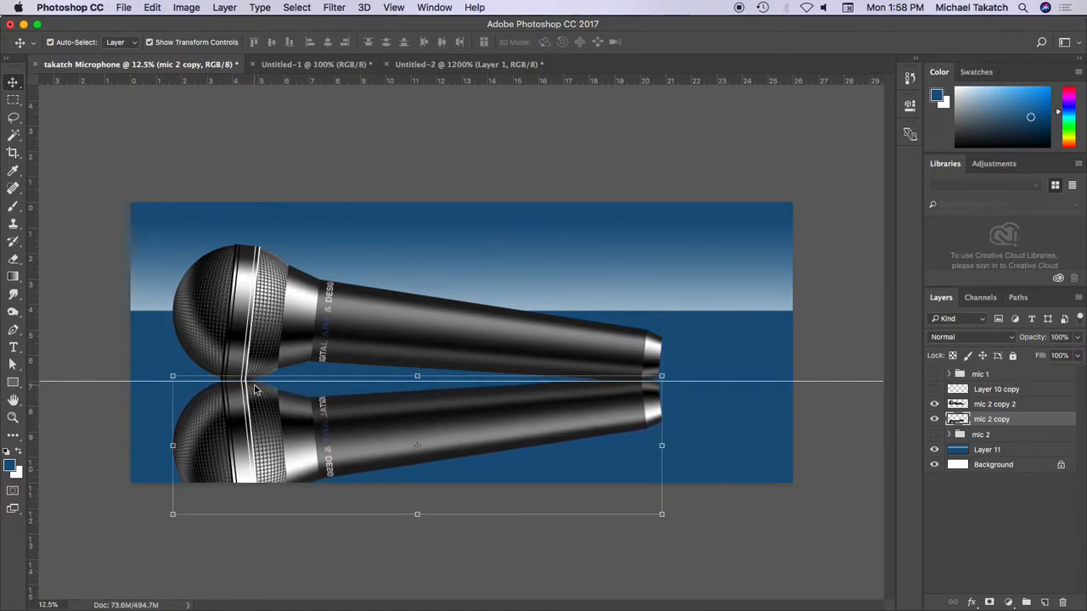
{"action": "key", "text": "Up"}
{"action": "key", "text": "Up"}
{"action": "key", "text": "Up"}
{"action": "key", "text": "Up"}
{"action": "key", "text": "Up"}
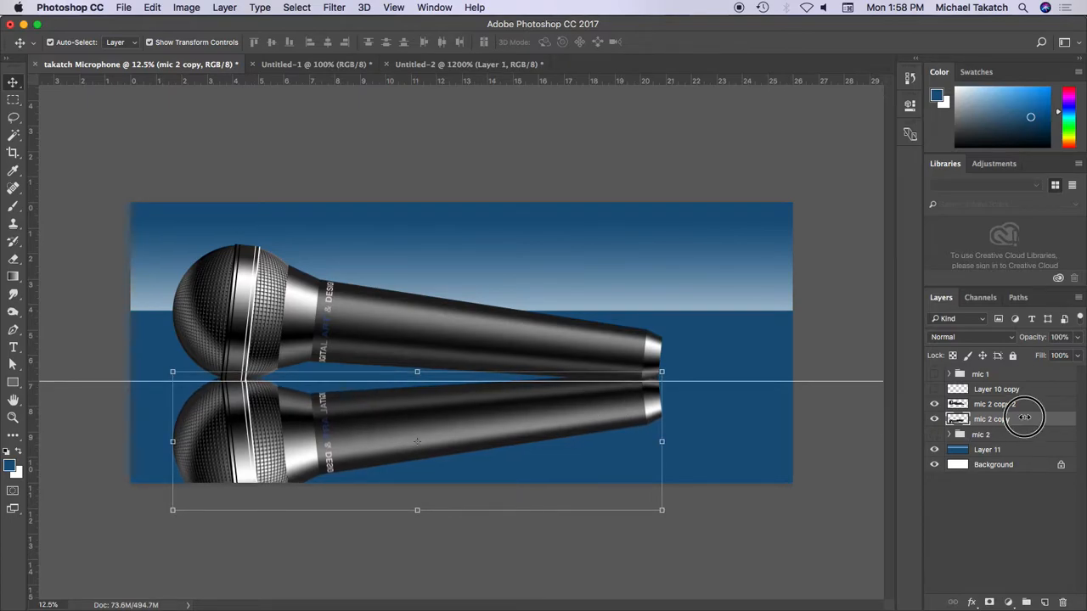
Rename the flipped microphone layer to 'reflection'.
{"action": "double_click", "coordinate": [993, 421]}
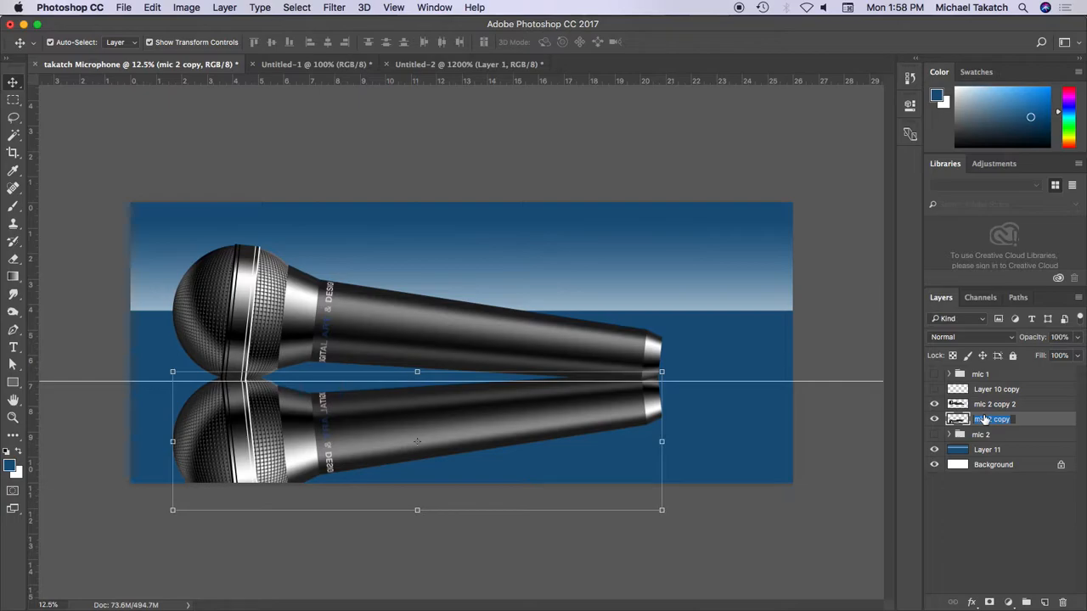
{"action": "type", "text": "reflection"}
{"action": "key", "text": "Return"}
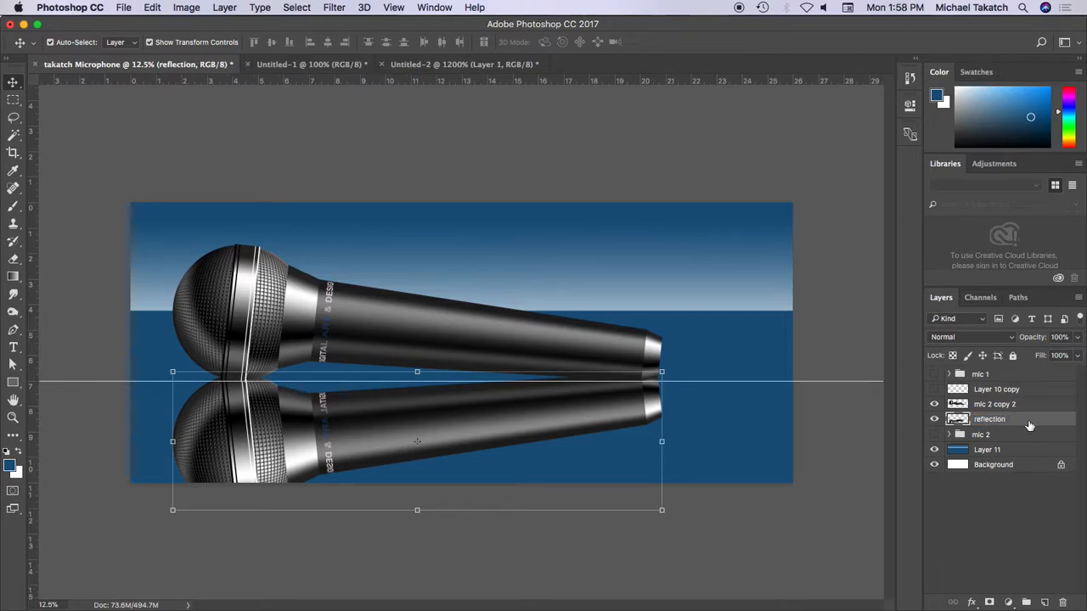
Add a layer mask to the reflection and choose the Foreground to Transparent gradient preset.
{"action": "left_click", "coordinate": [991, 602]}
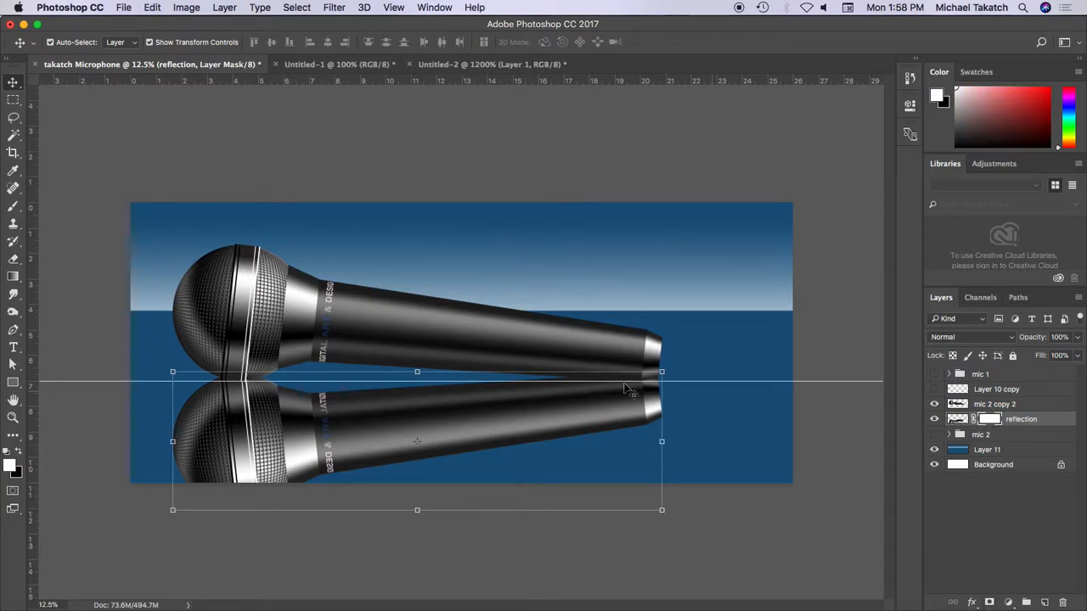
{"action": "left_click", "coordinate": [14, 278]}
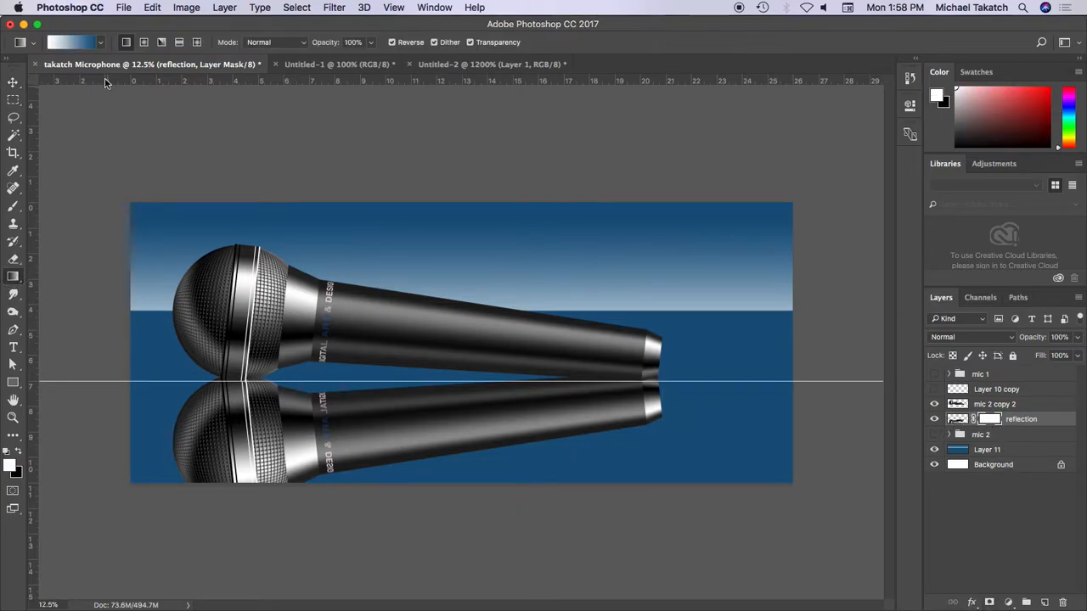
{"action": "left_click", "coordinate": [72, 45]}
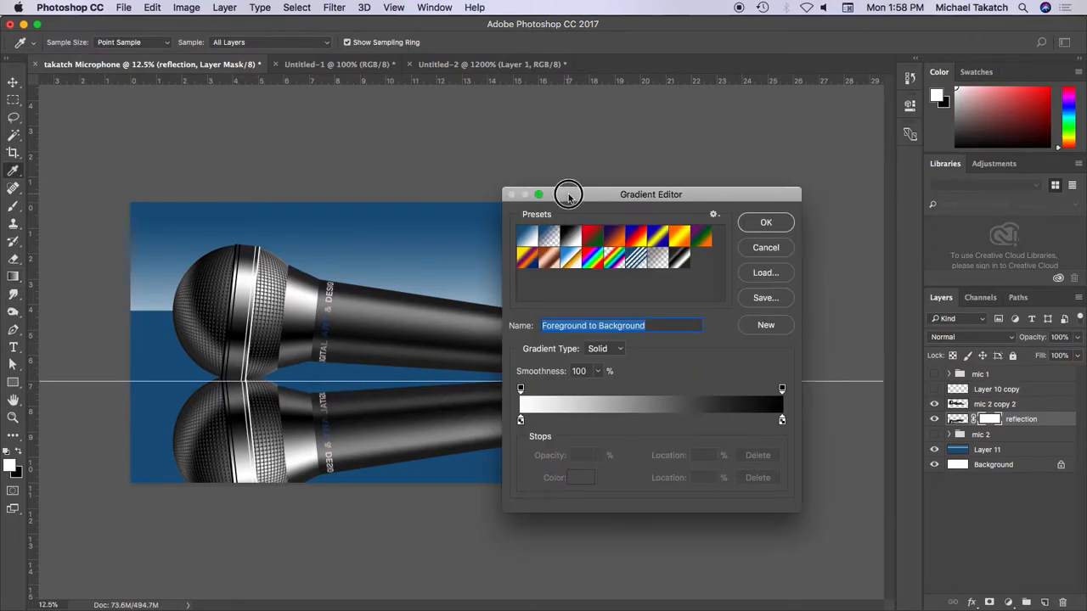
{"action": "left_click_drag", "start_coordinate": [565, 196], "coordinate": [461, 117]}
{"action": "left_click", "coordinate": [445, 159]}
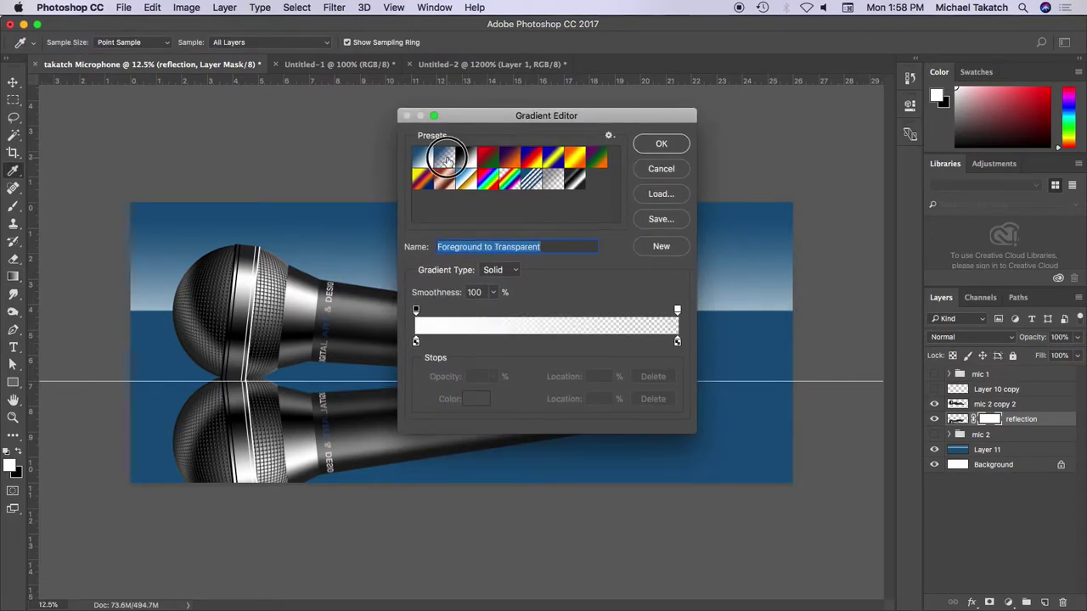
{"action": "left_click", "coordinate": [660, 144]}
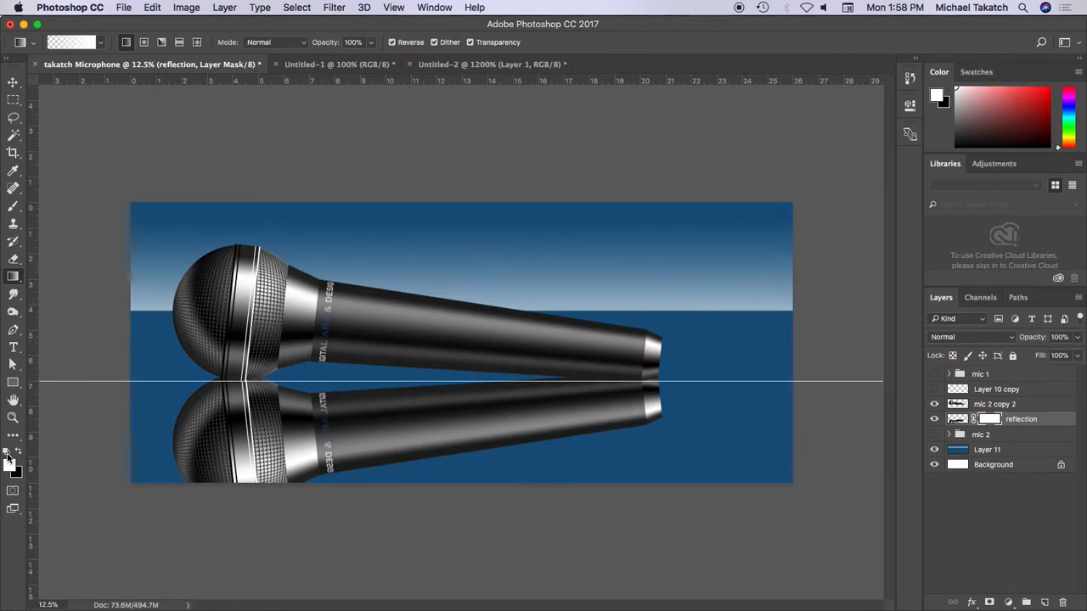
Turn off Reverse and settle on black as the foreground colour for the mask gradient.
{"action": "key", "text": "x"}
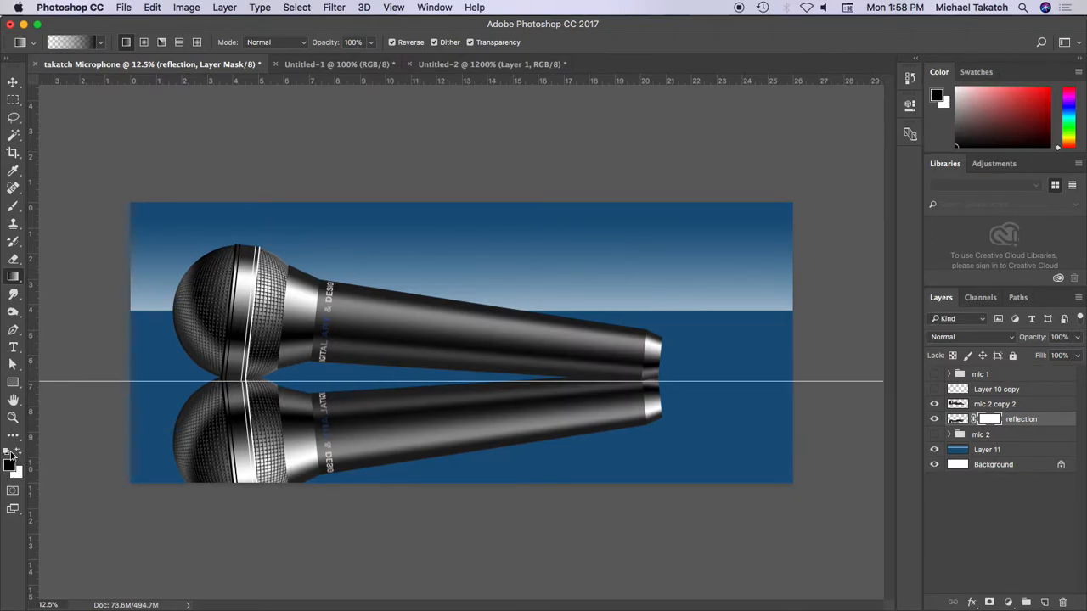
{"action": "key", "text": "x"}
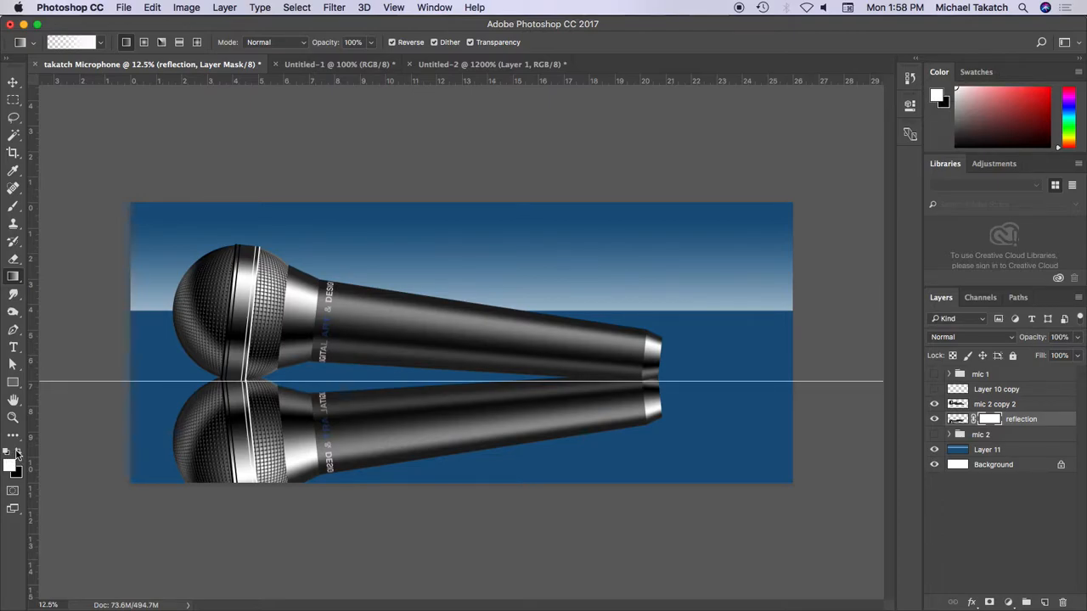
{"action": "left_click", "coordinate": [17, 452]}
{"action": "left_click", "coordinate": [393, 43]}
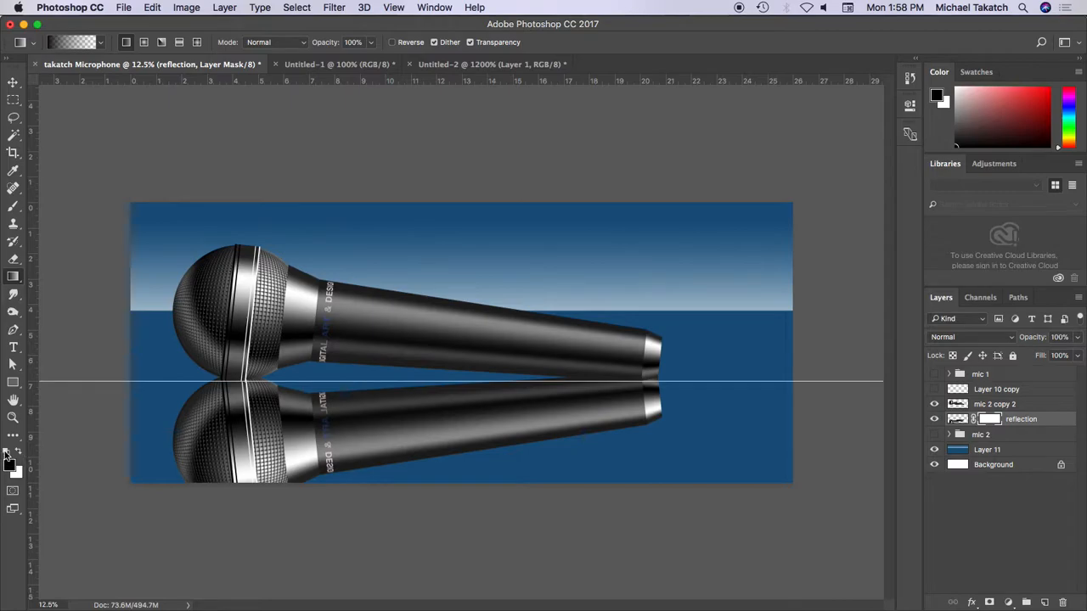
{"action": "key", "text": "x"}
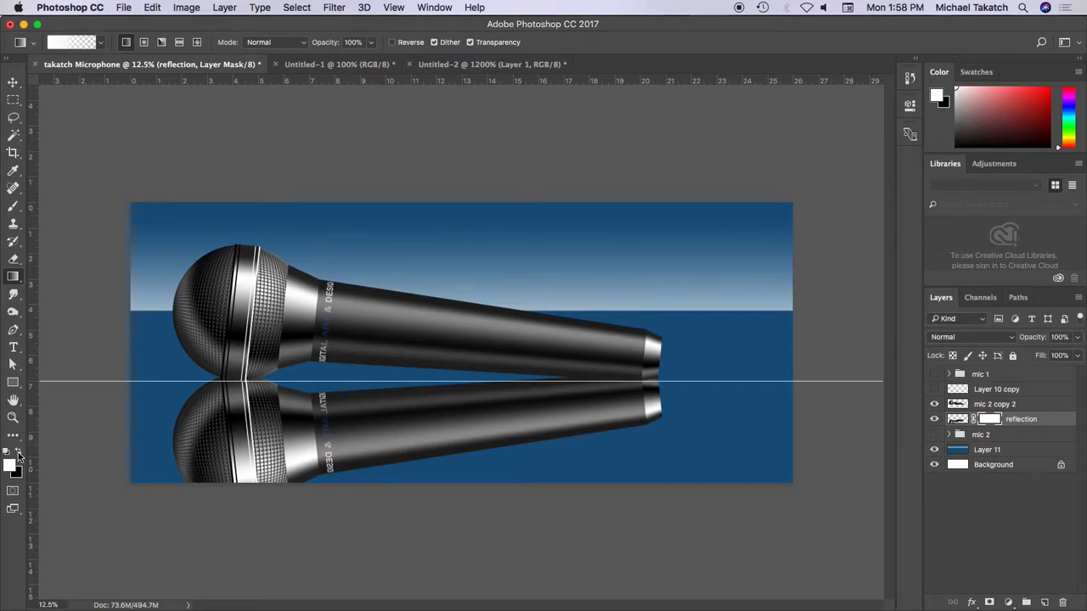
{"action": "left_click", "coordinate": [18, 453]}
Draw vertical gradients on the mask so the reflection fades out toward the bottom.
{"action": "left_click_drag", "start_coordinate": [388, 348], "coordinate": [388, 446]}
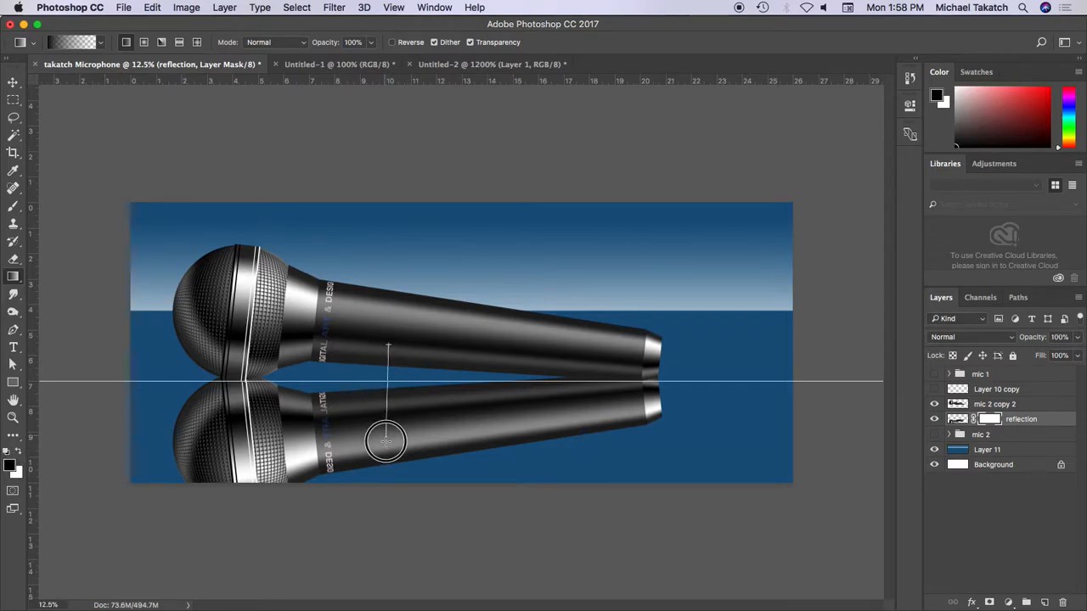
{"action": "left_click_drag", "start_coordinate": [388, 446], "coordinate": [388, 445]}
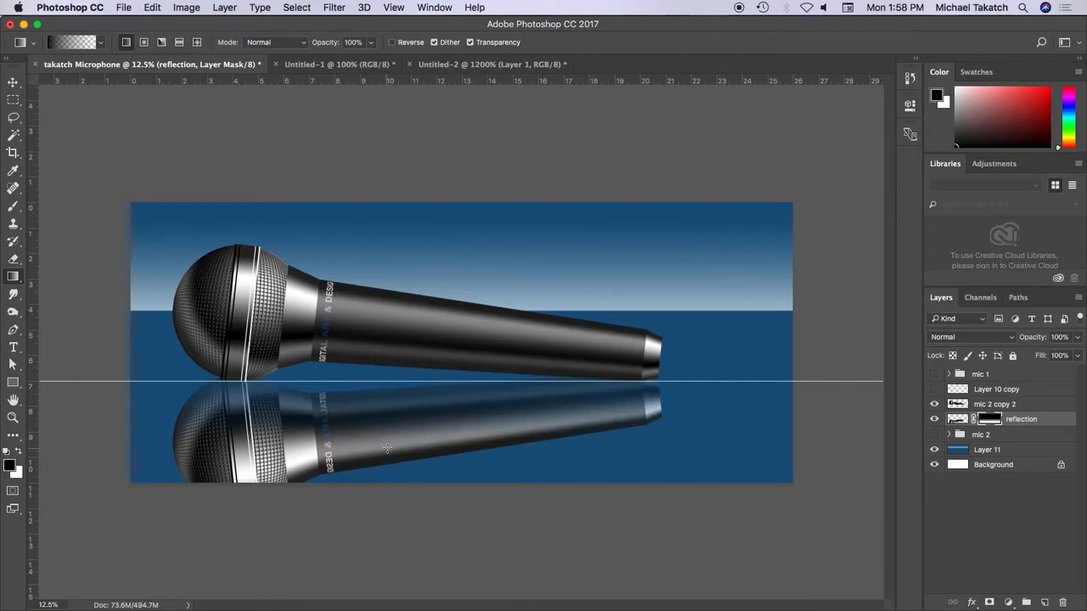
{"action": "key", "text": "super+z"}
{"action": "left_click_drag", "start_coordinate": [399, 499], "coordinate": [402, 375]}
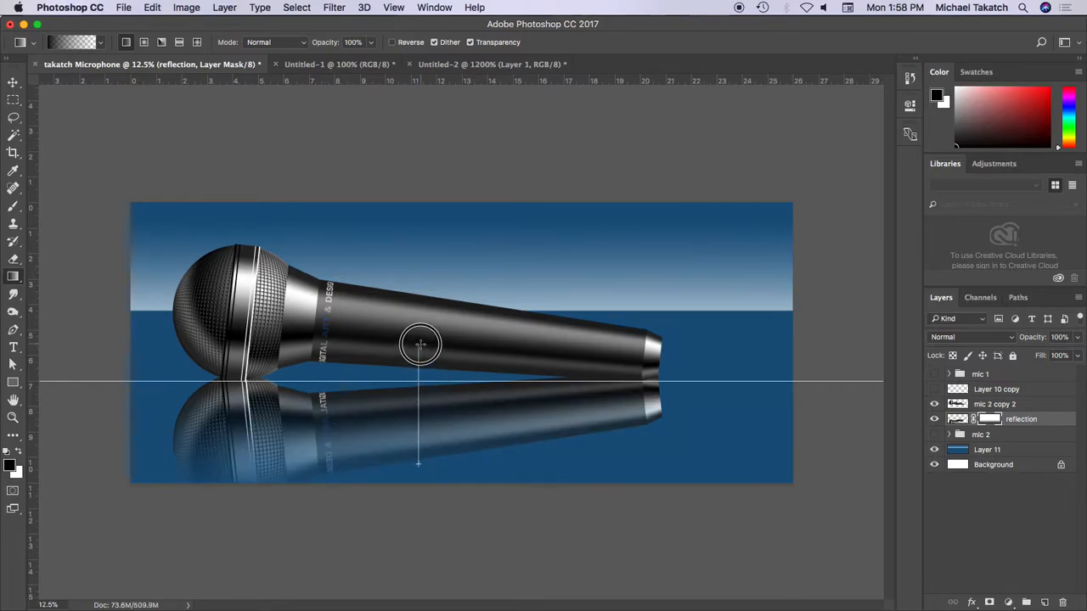
{"action": "left_click_drag", "start_coordinate": [421, 463], "coordinate": [428, 352]}
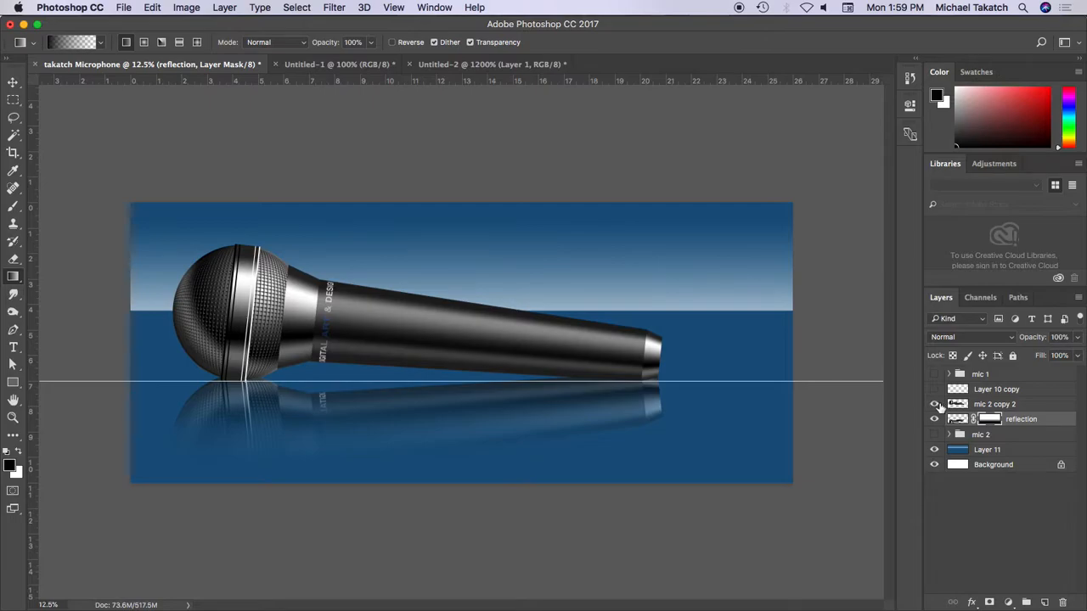
Create a new empty layer above mic 2 copy 2 and name it 'c'.
{"action": "left_click", "coordinate": [993, 404]}
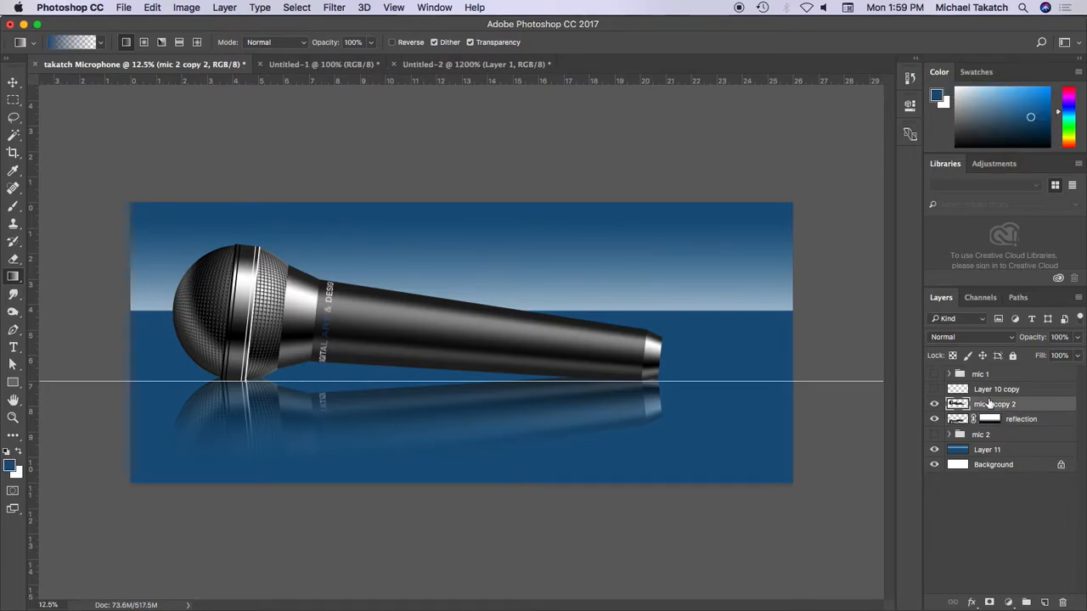
{"action": "left_click", "coordinate": [1045, 601]}
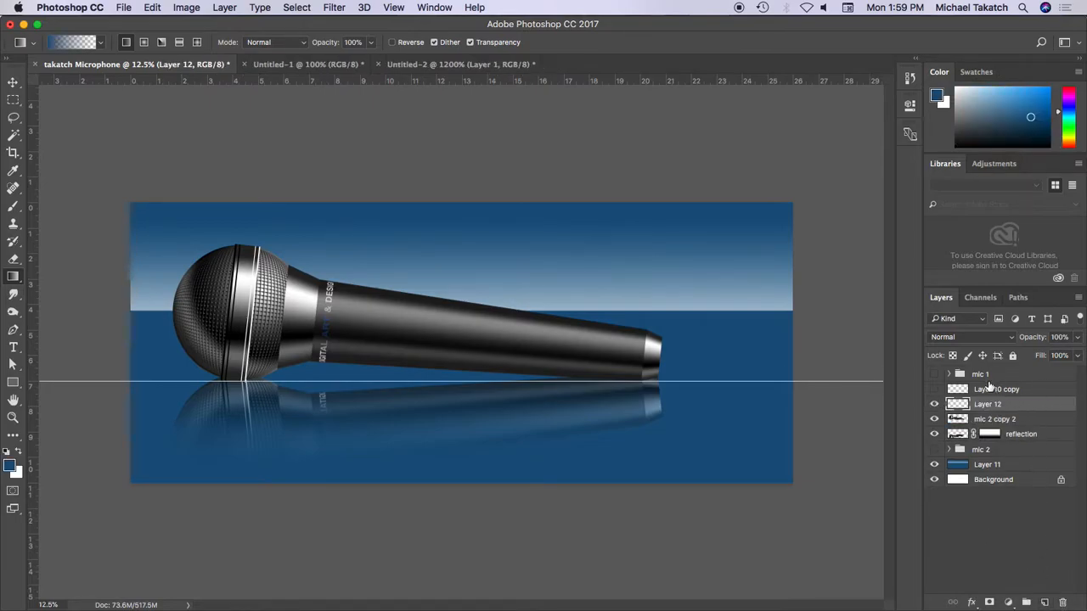
{"action": "double_click", "coordinate": [988, 406]}
{"action": "type", "text": "c"}
{"action": "key", "text": "Return"}
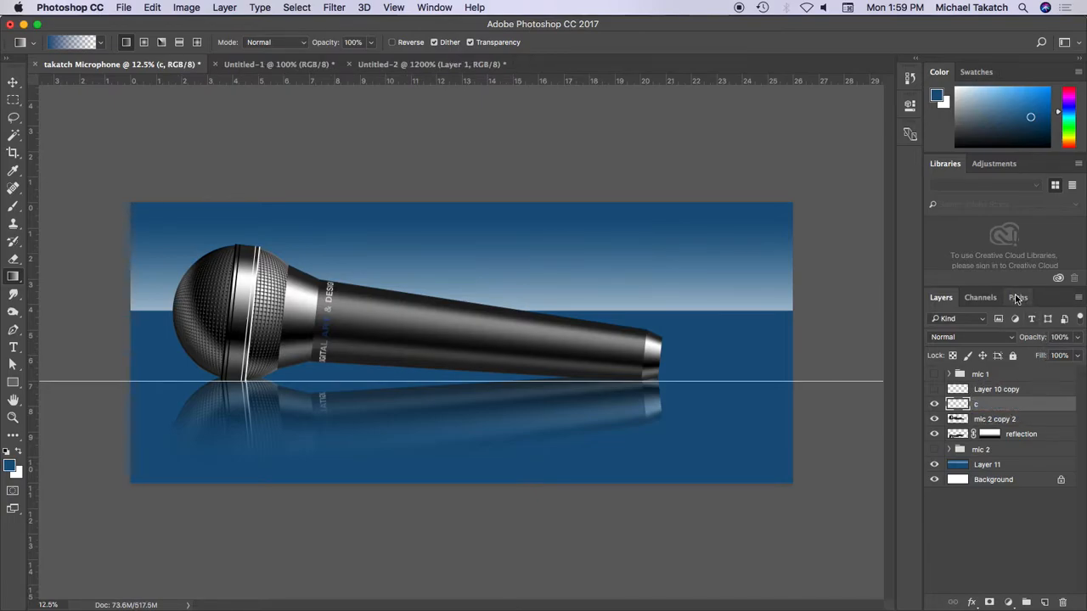
{"action": "left_click", "coordinate": [1018, 298]}
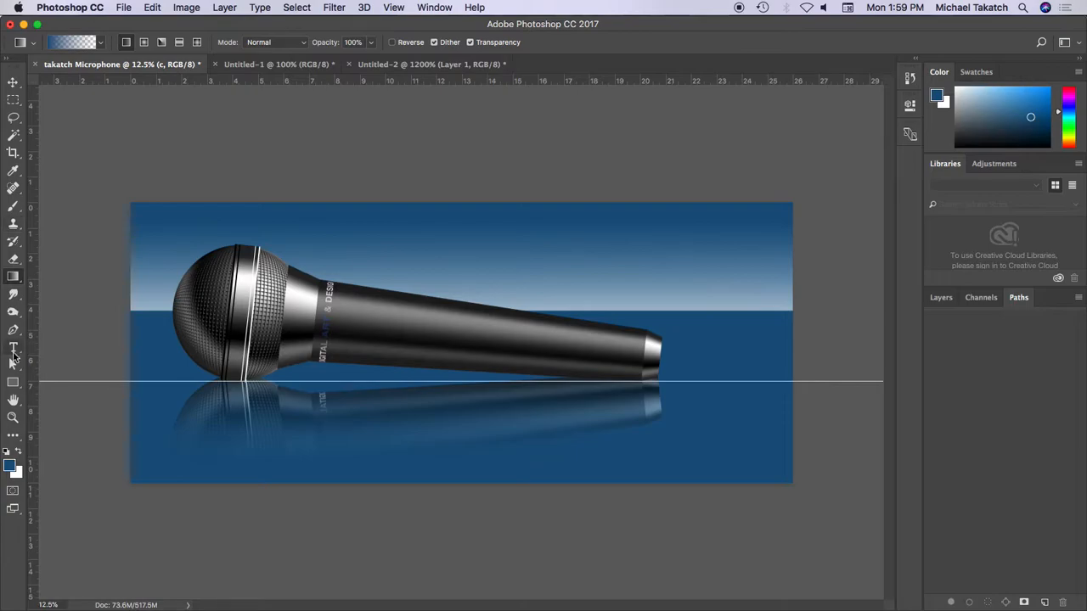
With the Pen tool, draw a looping cable path from the mic tip through the reflection to past the right edge.
{"action": "left_click", "coordinate": [13, 329]}
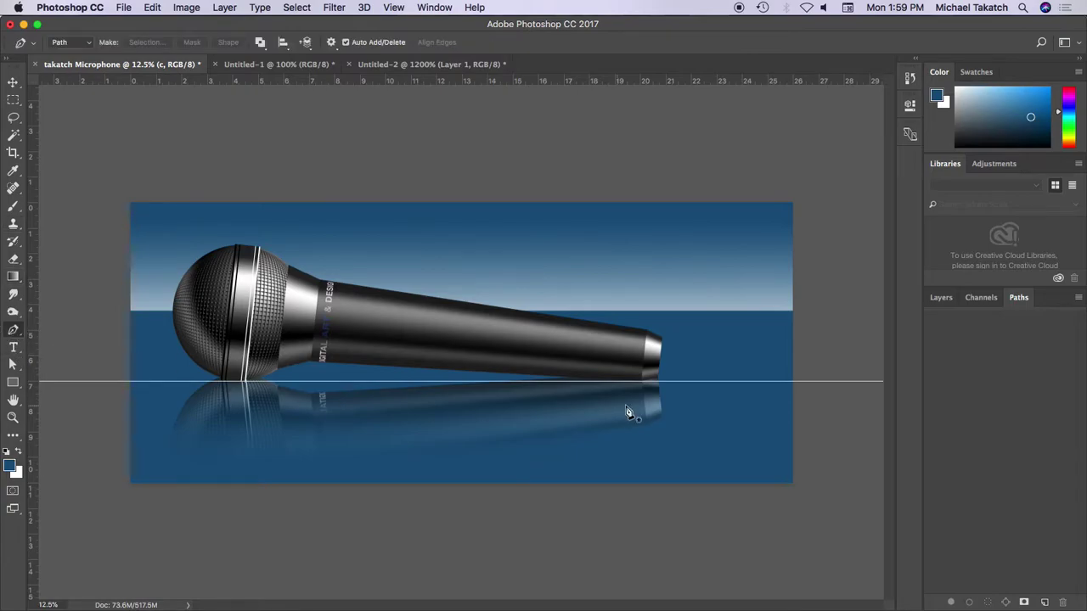
{"action": "left_click", "coordinate": [654, 363]}
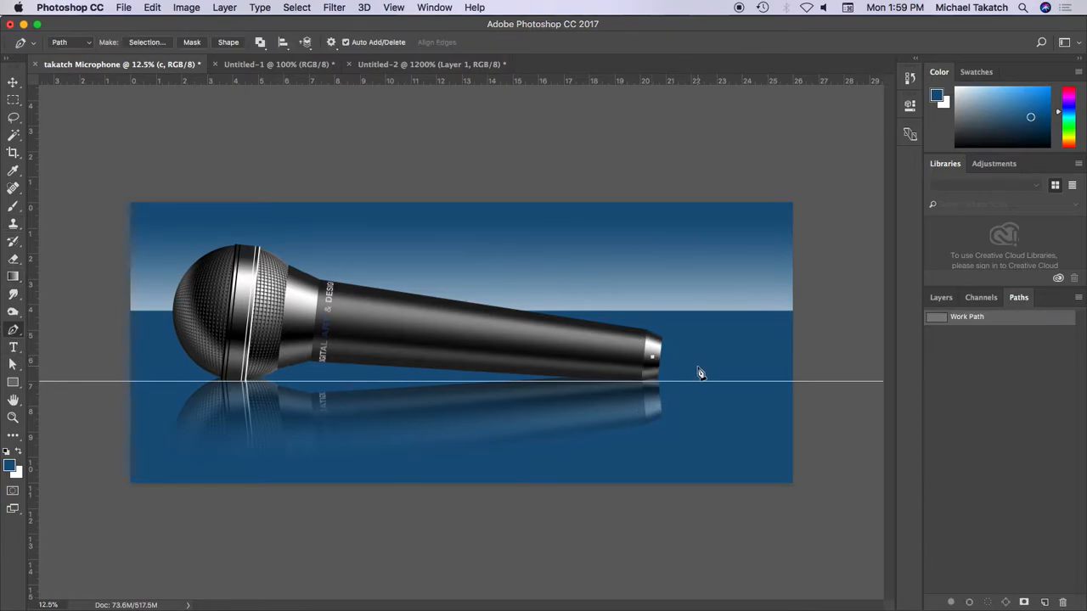
{"action": "mouse_move", "coordinate": [721, 376]}
{"action": "left_mouse_down"}
{"action": "mouse_move", "coordinate": [764, 382]}
{"action": "mouse_move", "coordinate": [710, 435]}
{"action": "left_mouse_up"}
{"action": "left_click_drag", "start_coordinate": [384, 411], "coordinate": [265, 428]}
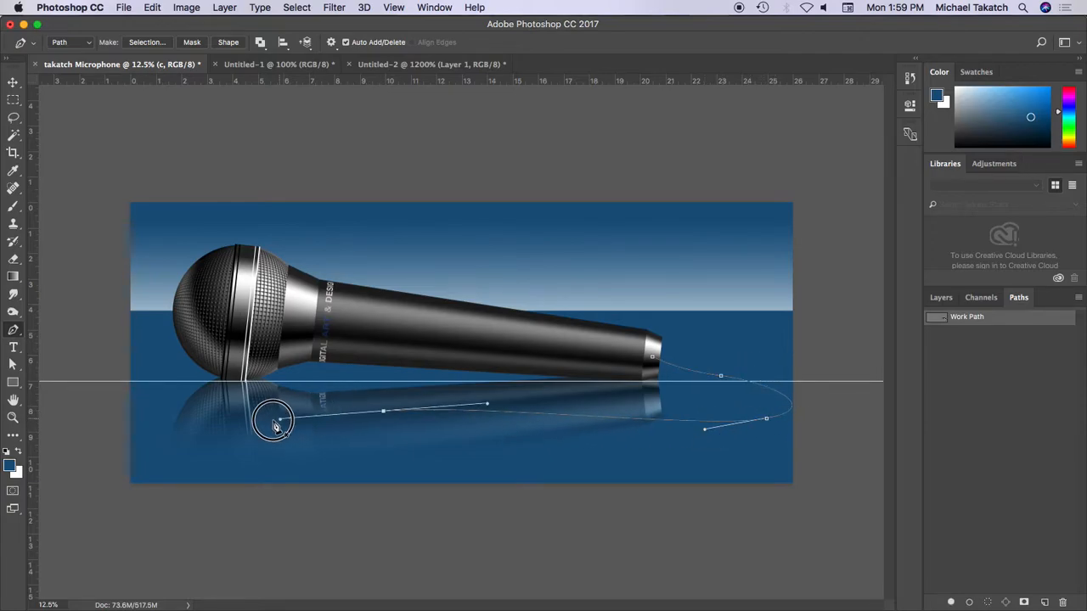
{"action": "left_click_drag", "start_coordinate": [441, 456], "coordinate": [583, 461]}
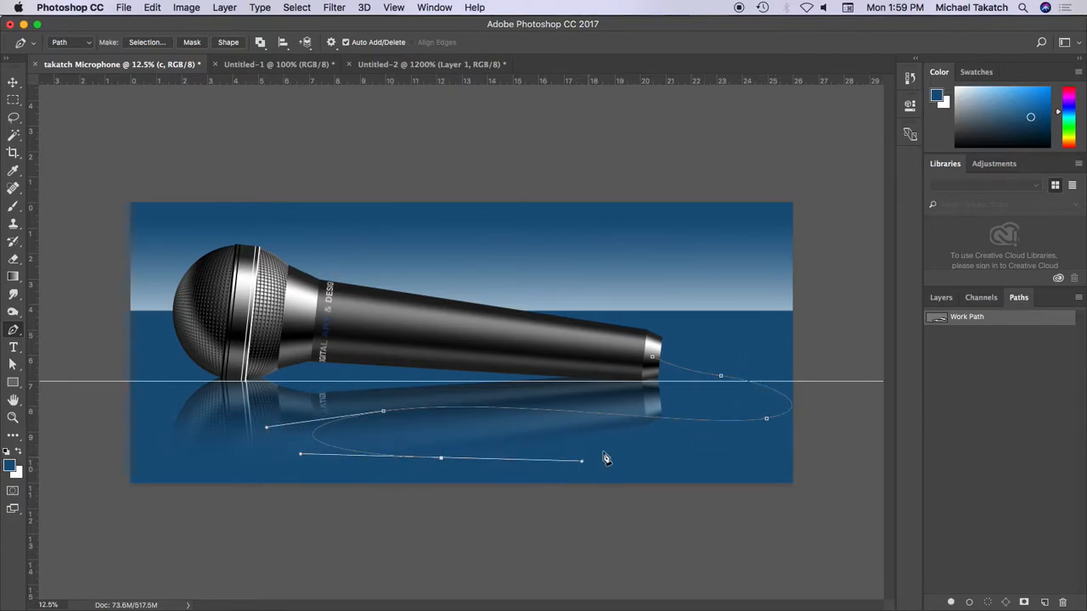
{"action": "left_click_drag", "start_coordinate": [682, 406], "coordinate": [716, 412]}
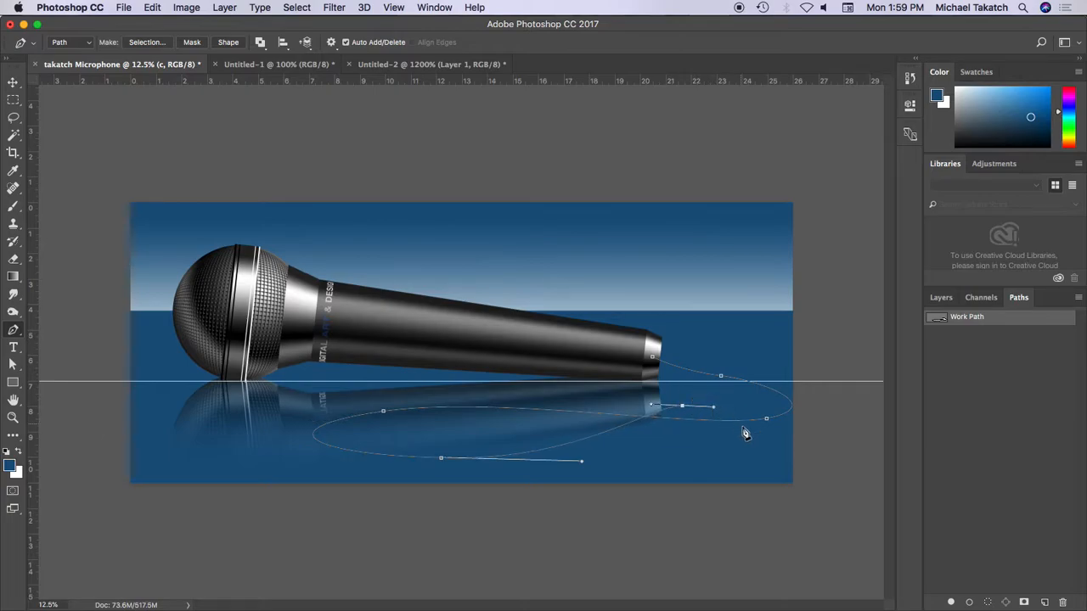
{"action": "left_click_drag", "start_coordinate": [751, 443], "coordinate": [770, 454]}
{"action": "left_click_drag", "start_coordinate": [836, 450], "coordinate": [840, 449]}
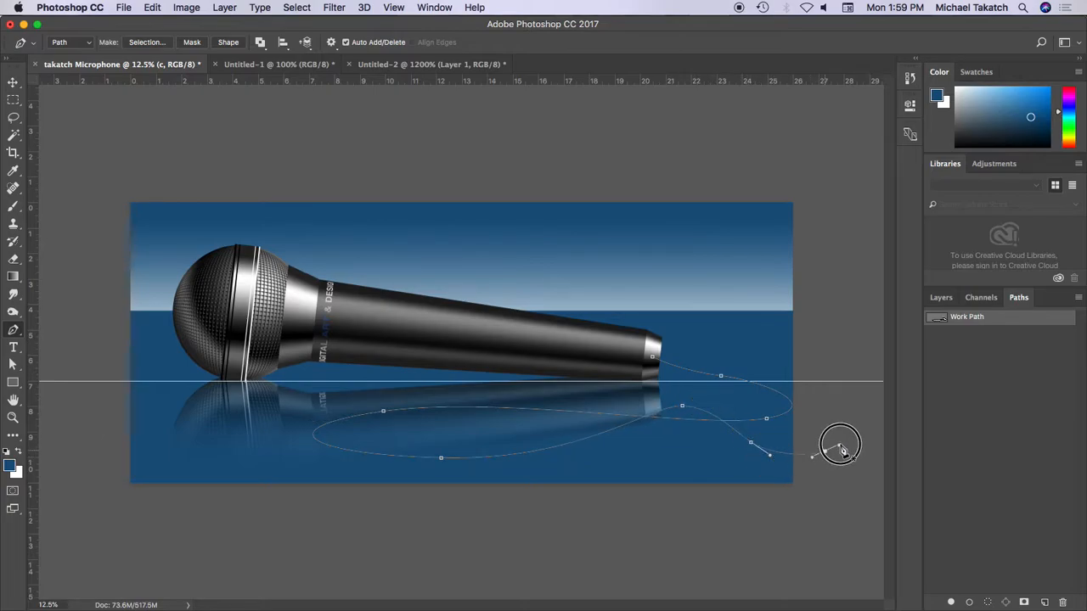
Save the work path under the name 'ch' and return to the Paths panel.
{"action": "double_click", "coordinate": [978, 317]}
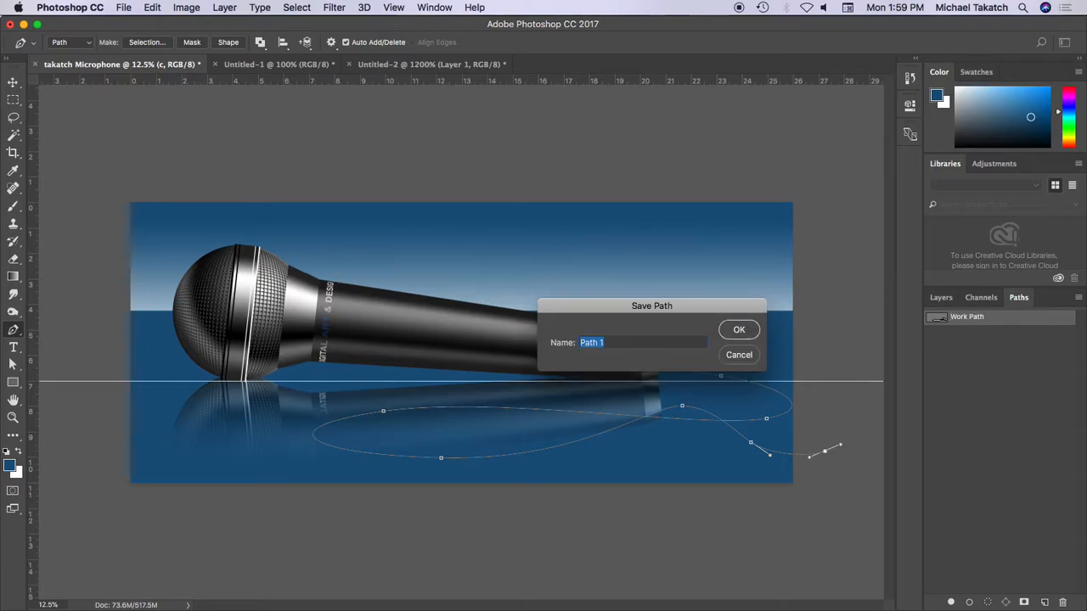
{"action": "type", "text": "ch"}
{"action": "left_click", "coordinate": [740, 329]}
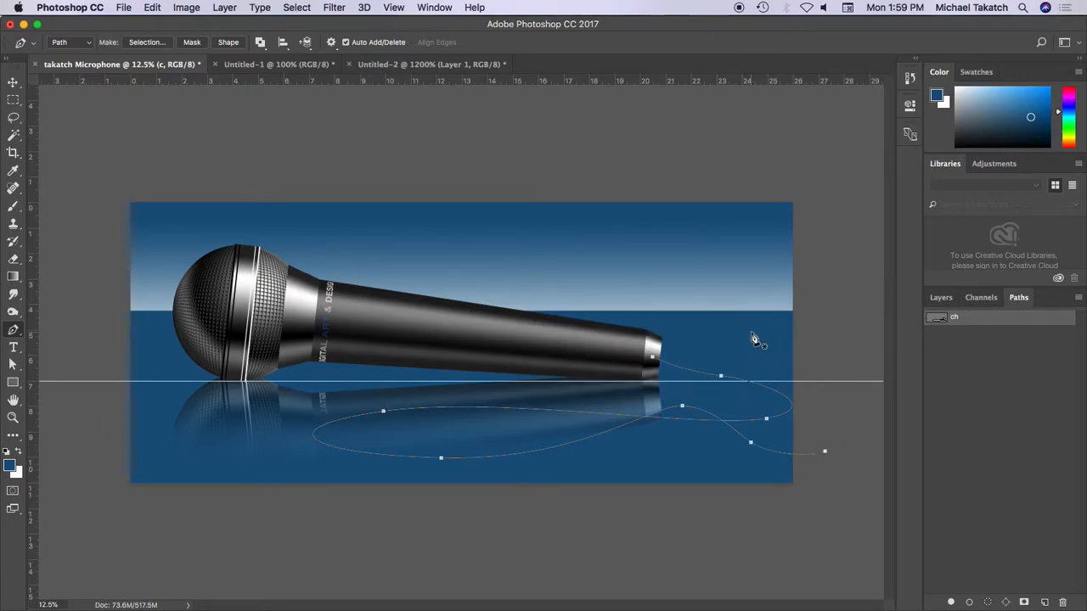
{"action": "left_click", "coordinate": [942, 297]}
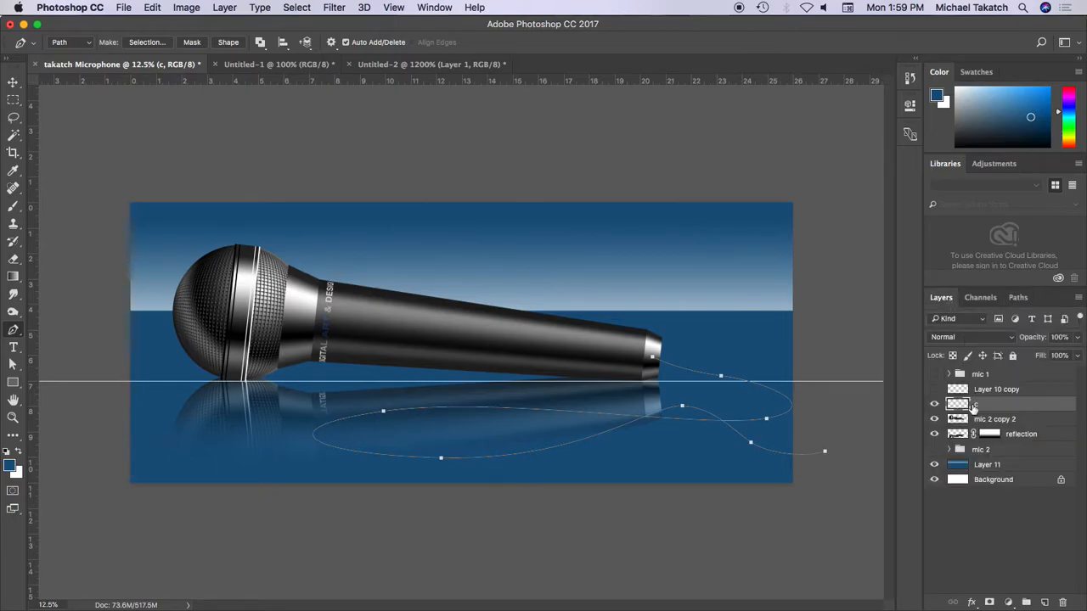
{"action": "left_click", "coordinate": [1017, 297]}
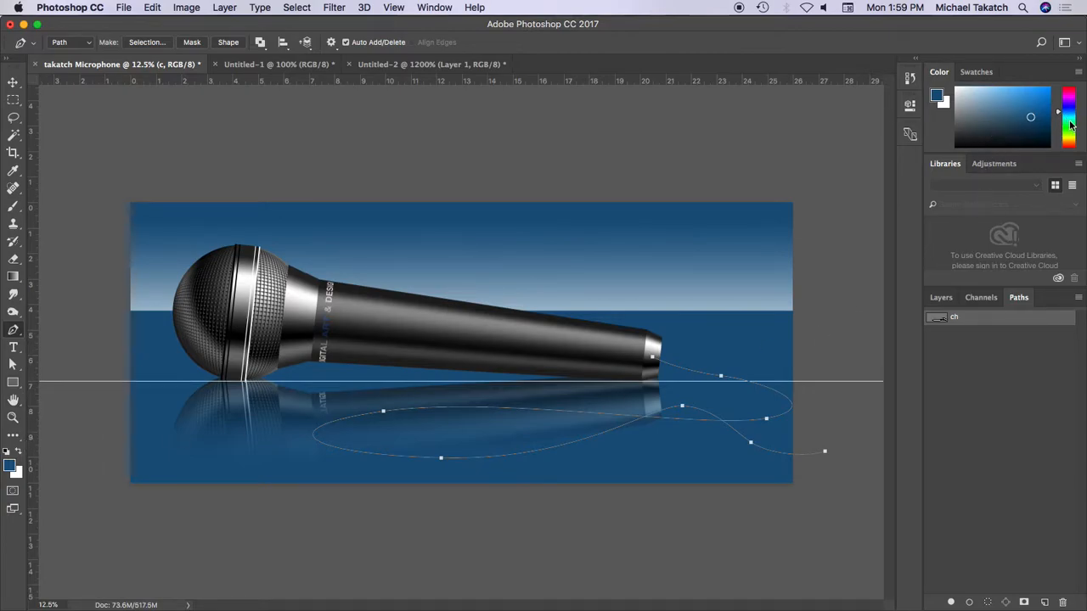
Make the foreground a rich purple, fill the cable path with it, then undo the fill.
{"action": "left_click", "coordinate": [1071, 102]}
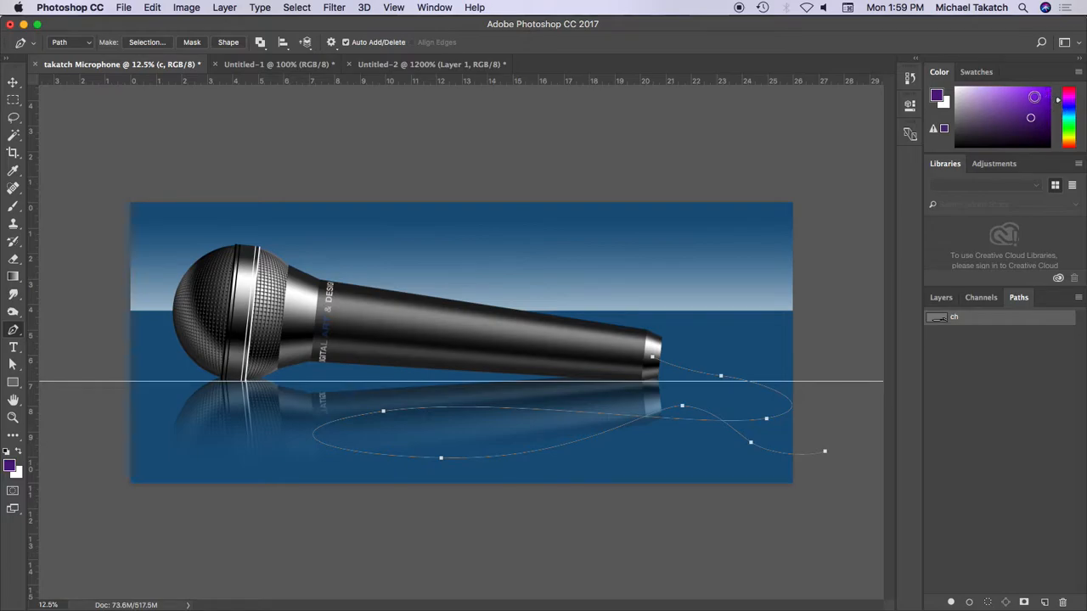
{"action": "left_click_drag", "start_coordinate": [1027, 102], "coordinate": [1016, 113]}
{"action": "key", "text": "super+plus"}
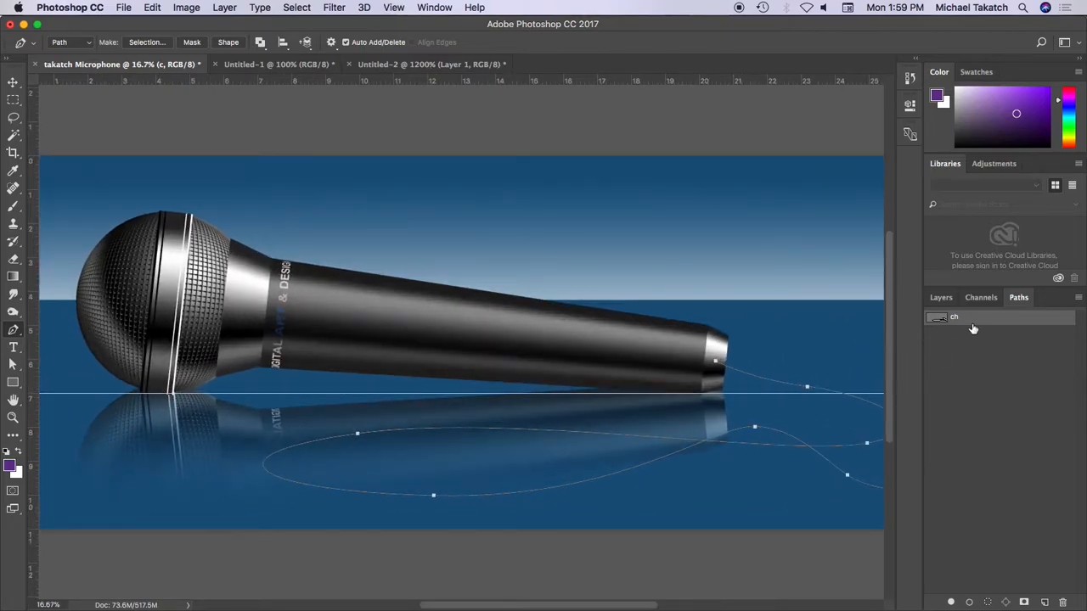
{"action": "left_click", "coordinate": [953, 603]}
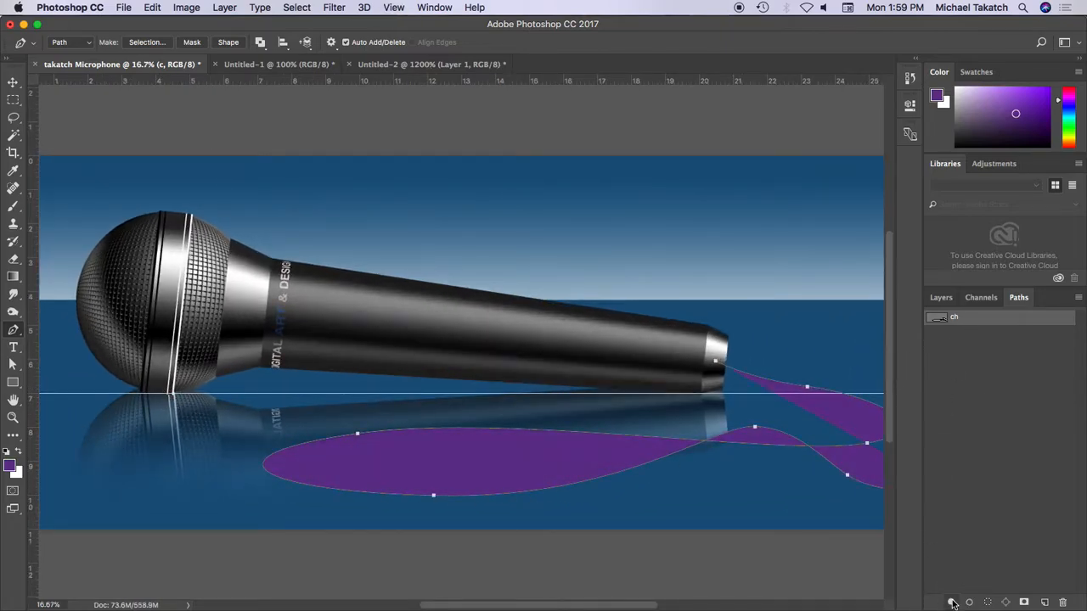
{"action": "key", "text": "super+z"}
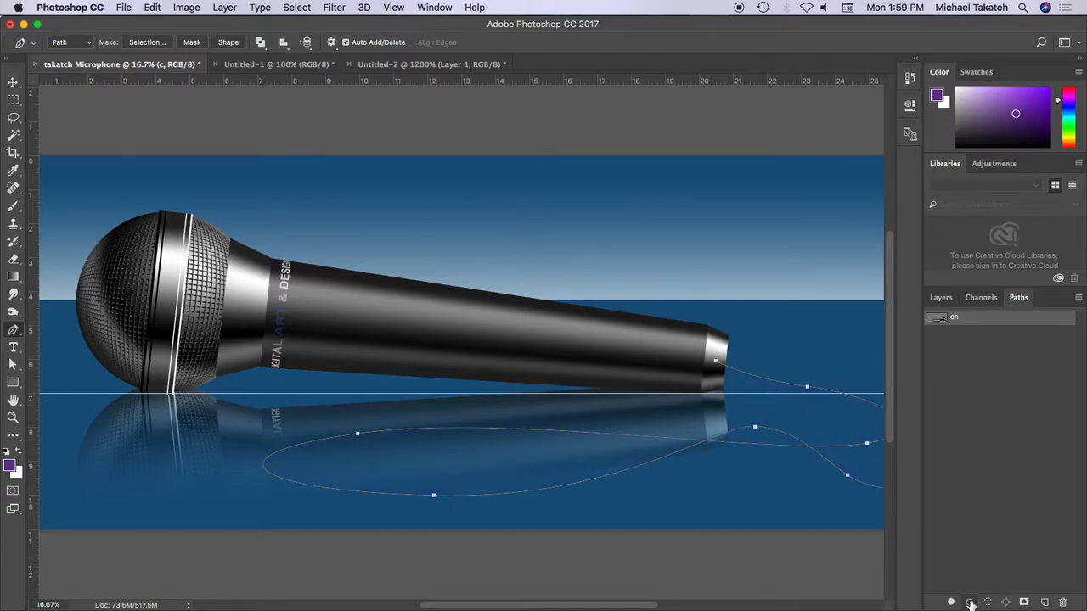
{"action": "scroll", "coordinate": [769, 431], "scroll_direction": "right", "scroll_amount": 3}
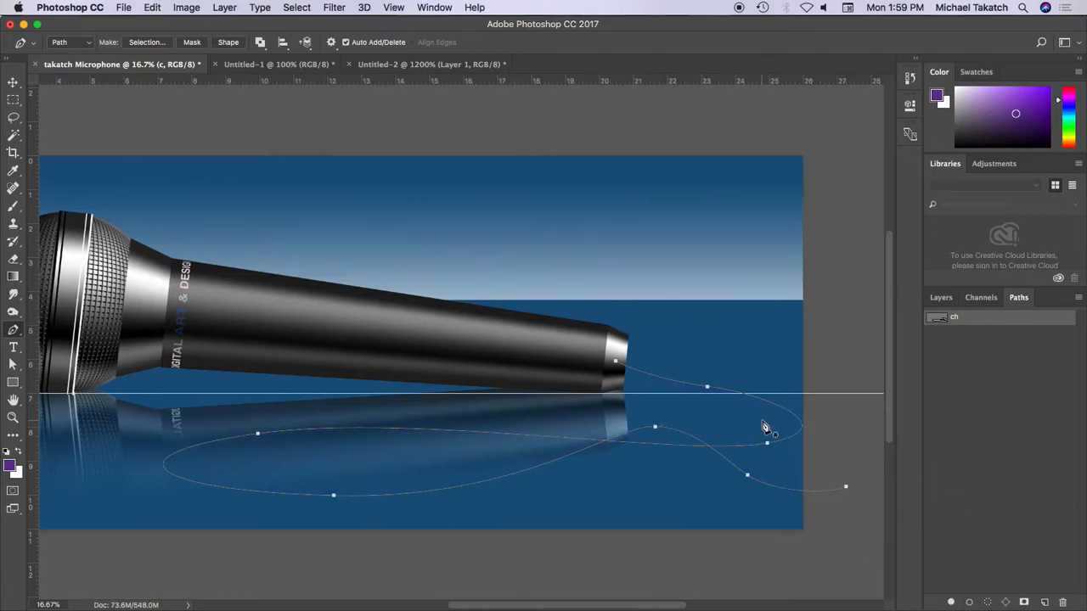
{"action": "scroll", "coordinate": [764, 427], "scroll_direction": "right", "scroll_amount": 3}
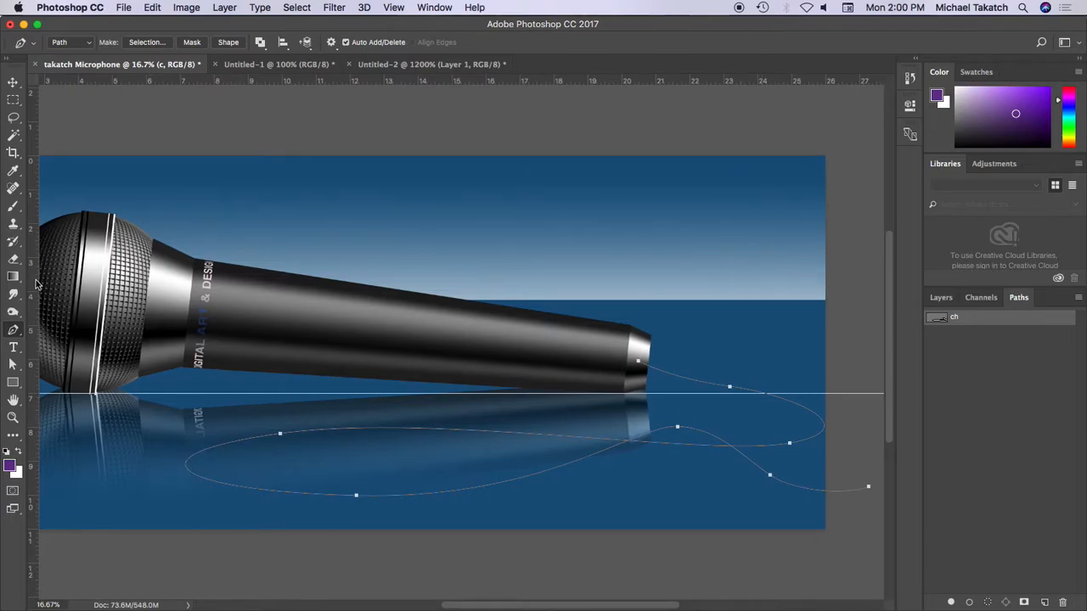
Set up a hard round 44 px purple brush, with a test stroke over the microphone undone.
{"action": "left_click", "coordinate": [14, 206]}
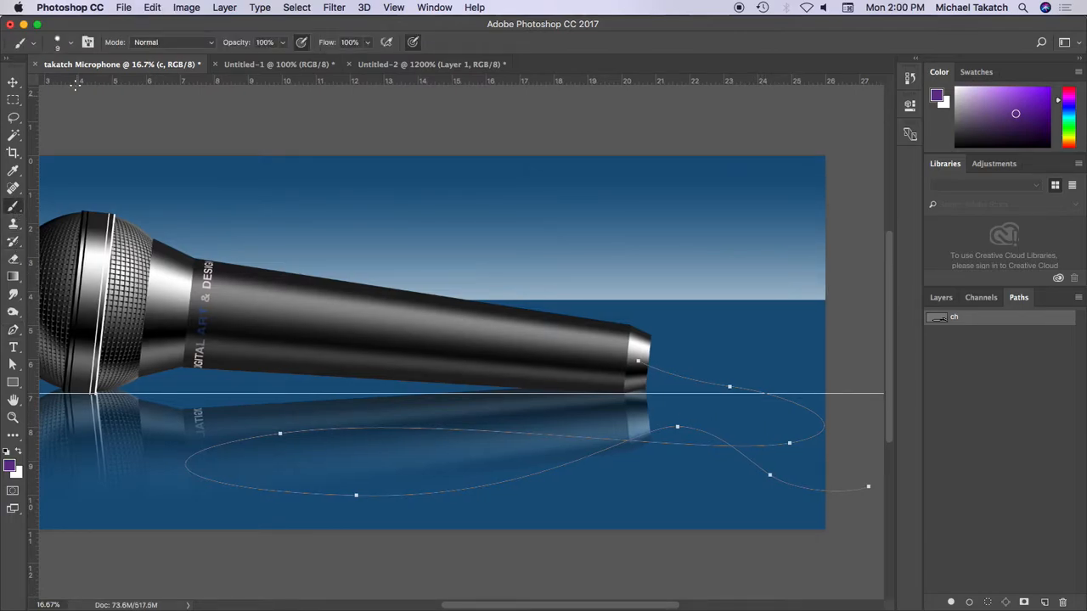
{"action": "left_click", "coordinate": [70, 46]}
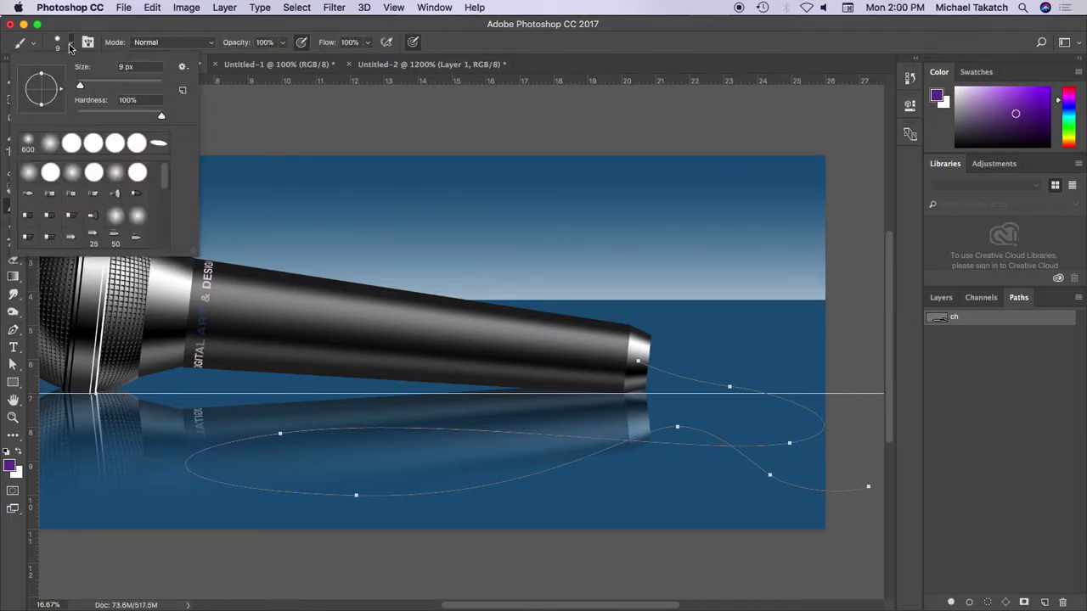
{"action": "left_click", "coordinate": [70, 143]}
{"action": "left_click", "coordinate": [96, 86]}
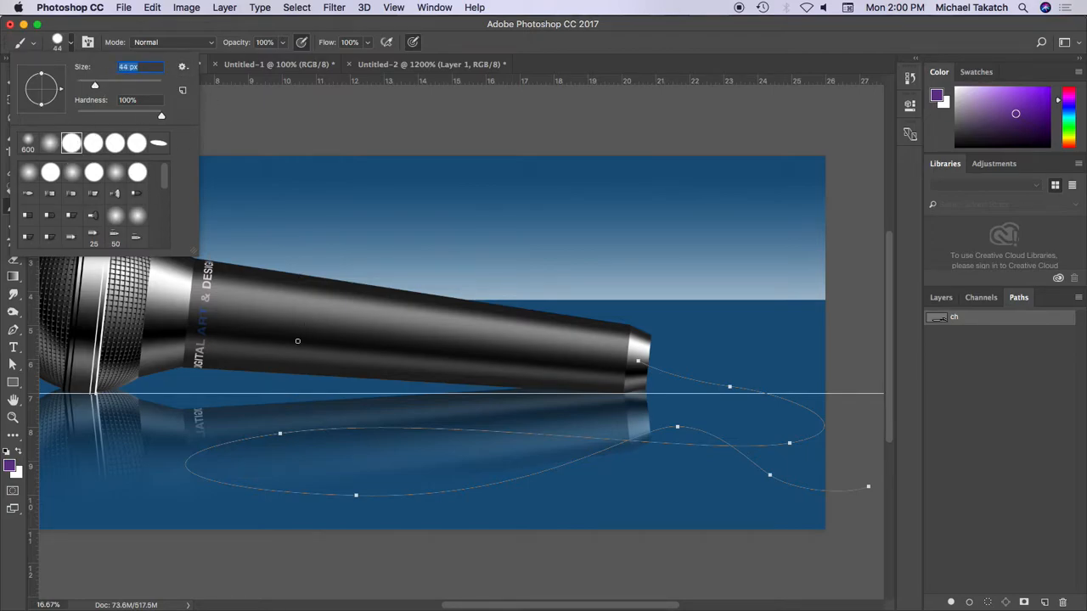
{"action": "left_click_drag", "start_coordinate": [304, 344], "coordinate": [530, 453]}
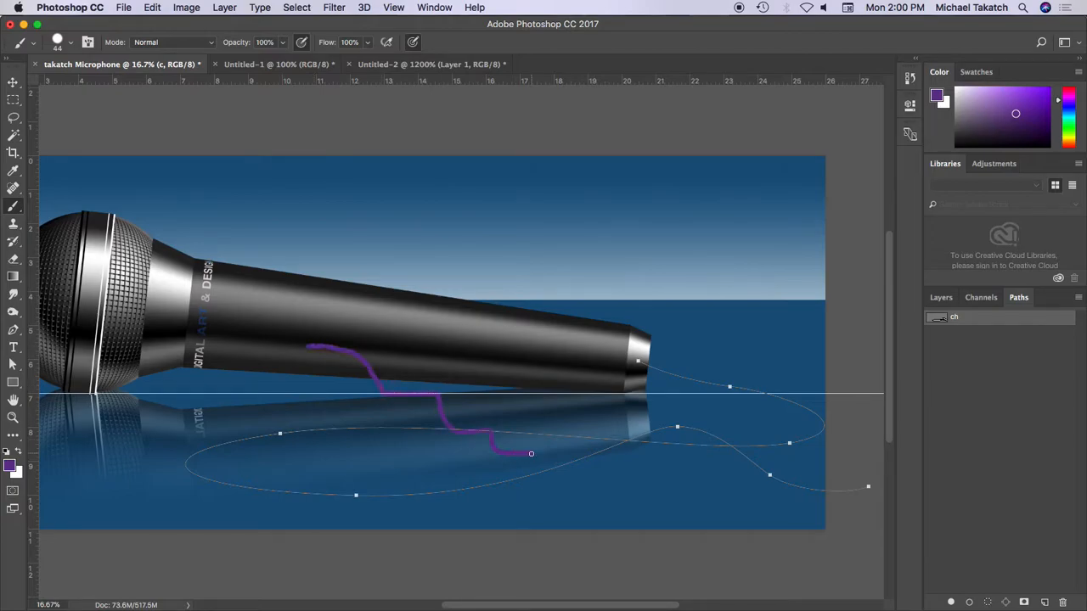
{"action": "key", "text": "super+z"}
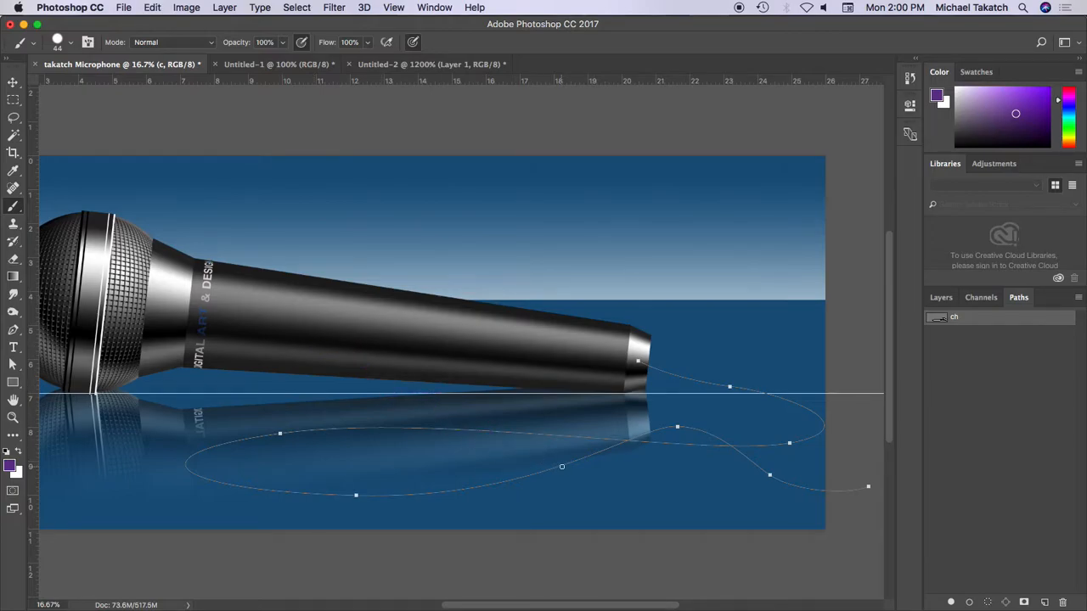
Enlarge the brush to 125 px, undo a test dab, and stroke the whole cable path in purple.
{"action": "key", "text": "bracketright"}
{"action": "key", "text": "bracketright"}
{"action": "key", "text": "bracketright"}
{"action": "left_click_drag", "start_coordinate": [561, 465], "coordinate": [694, 430]}
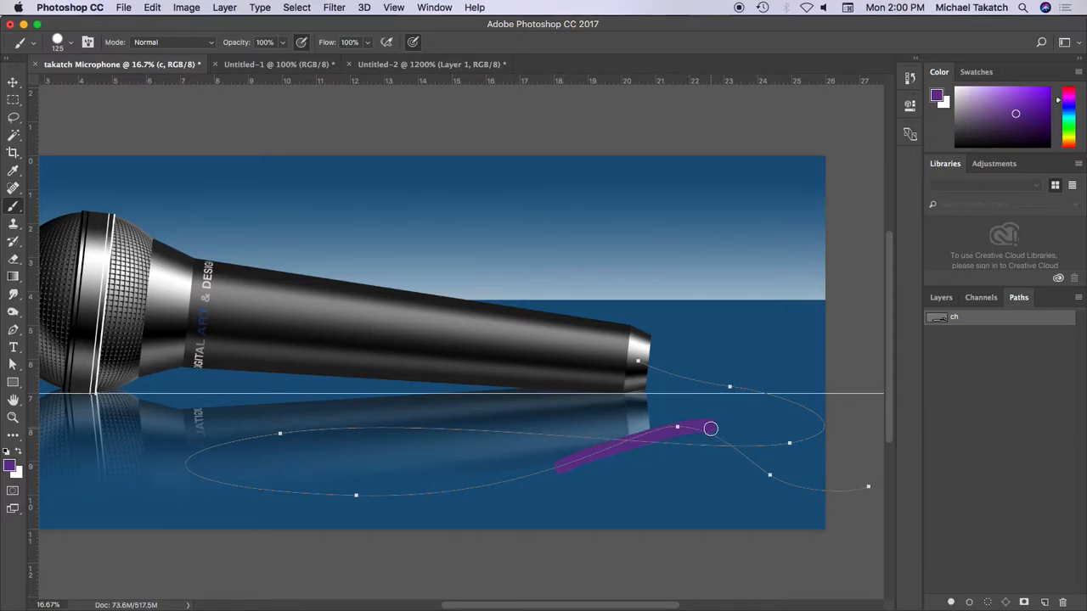
{"action": "key", "text": "super+z"}
{"action": "left_click", "coordinate": [970, 601]}
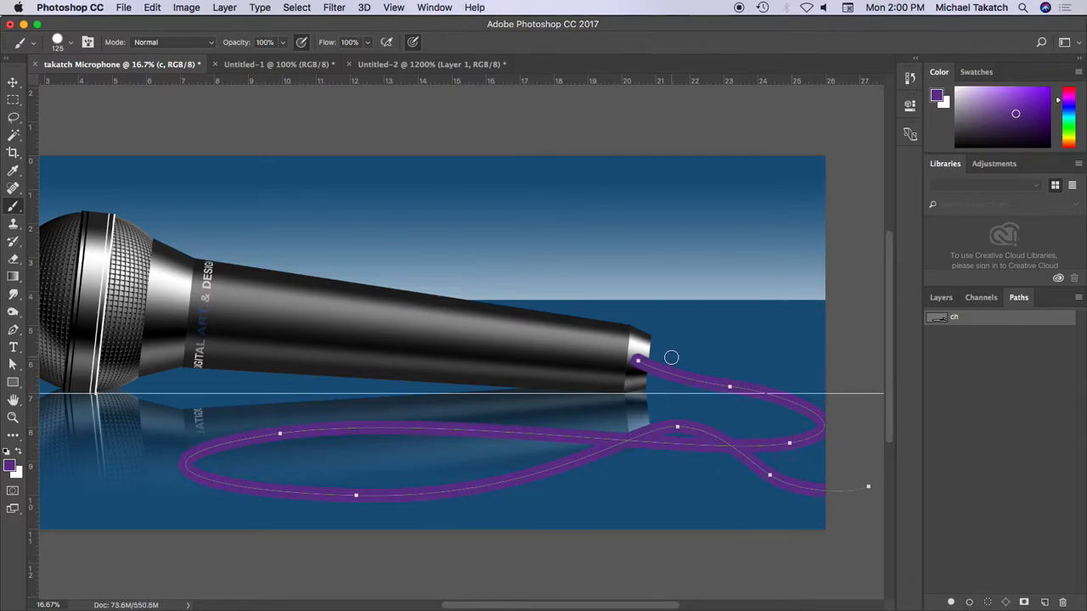
Zoom to 33.3% on the microphone tip and the crossing cable strands in its reflection.
{"action": "key", "text": "super+plus"}
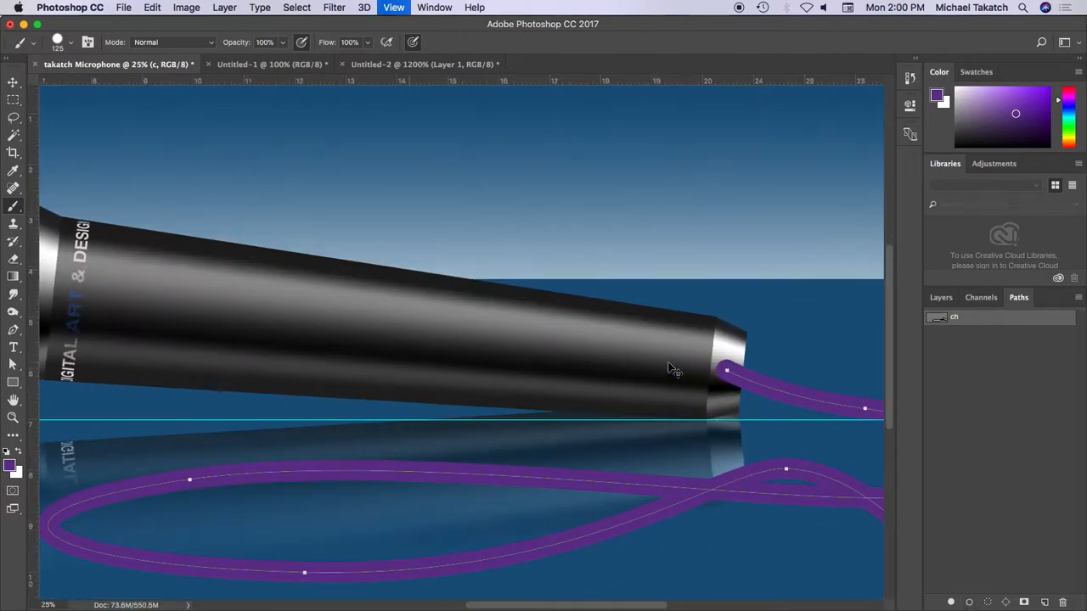
{"action": "key", "text": "super+plus"}
{"action": "scroll", "coordinate": [618, 509], "scroll_direction": "down", "scroll_amount": 5}
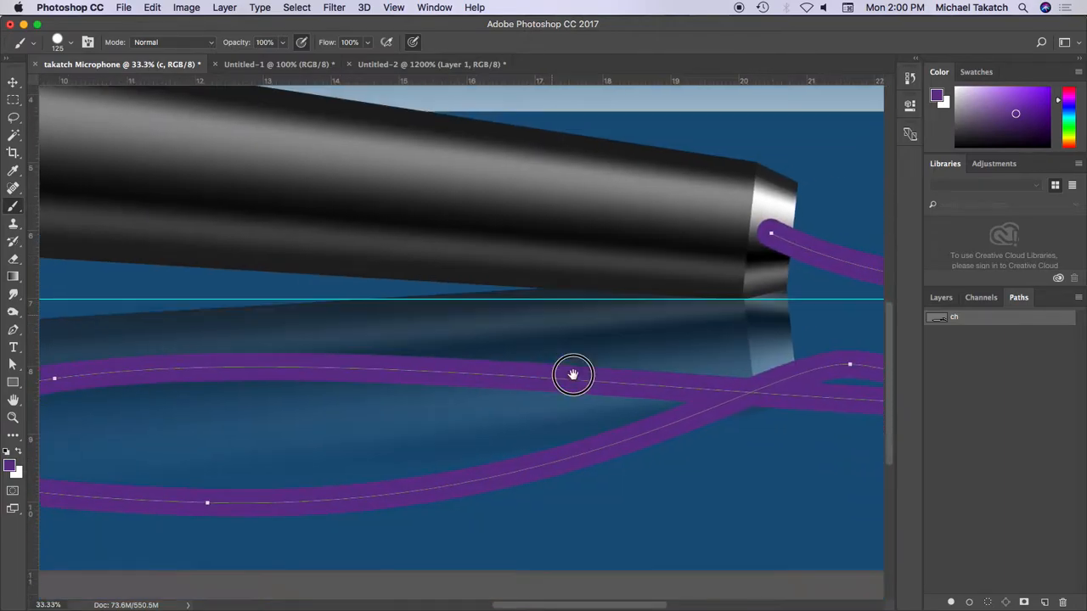
{"action": "scroll", "coordinate": [573, 373], "scroll_direction": "down", "scroll_amount": 3}
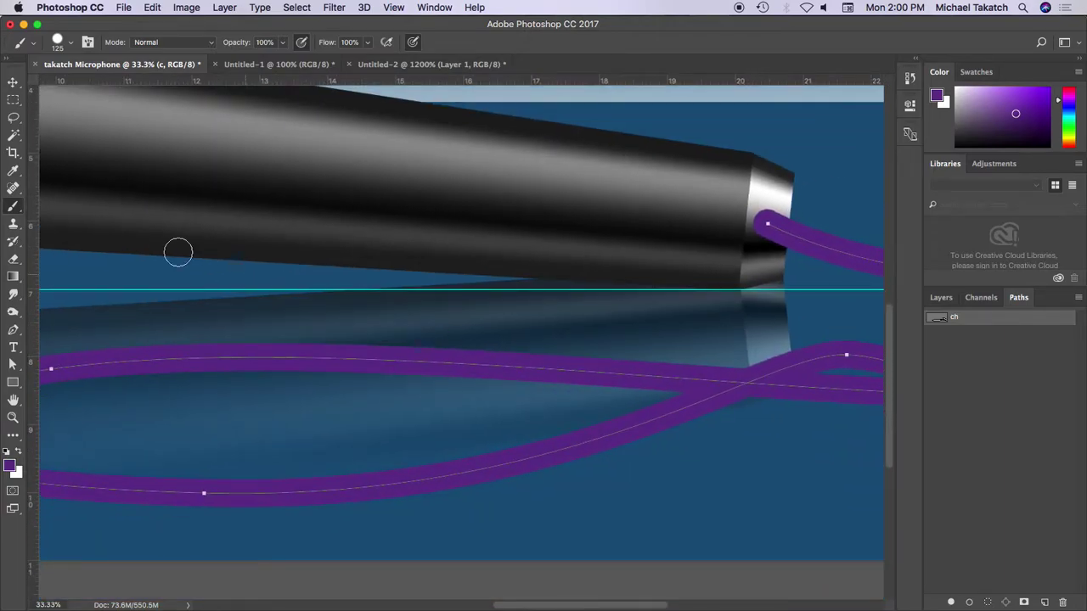
{"action": "left_click", "coordinate": [69, 42]}
Switch to a soft-edged round 125 px brush, undoing a stray purple dab on the canvas.
{"action": "left_click", "coordinate": [71, 142]}
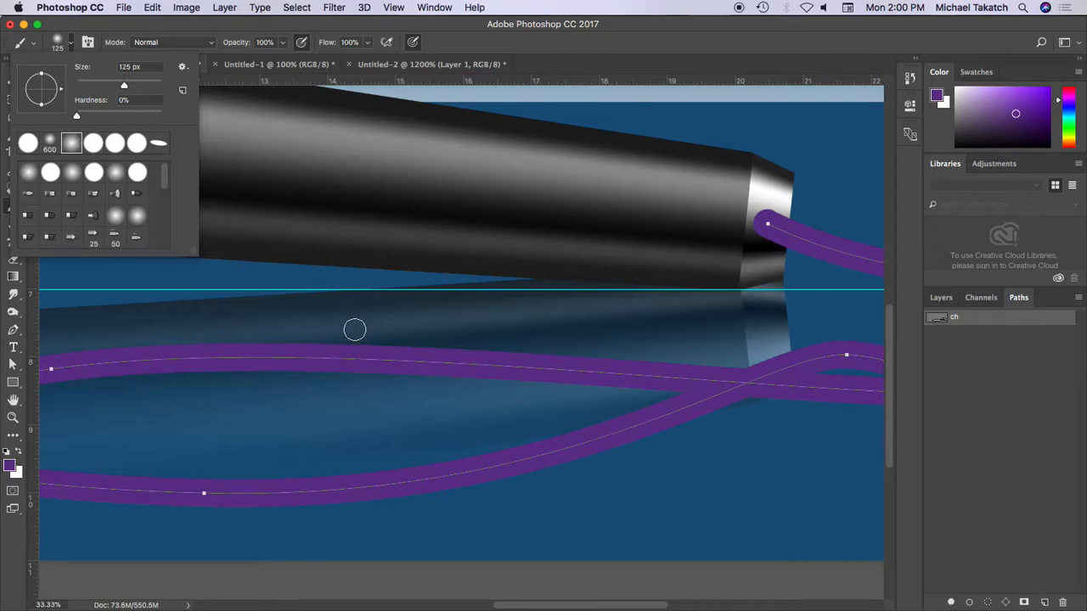
{"action": "left_click", "coordinate": [431, 363]}
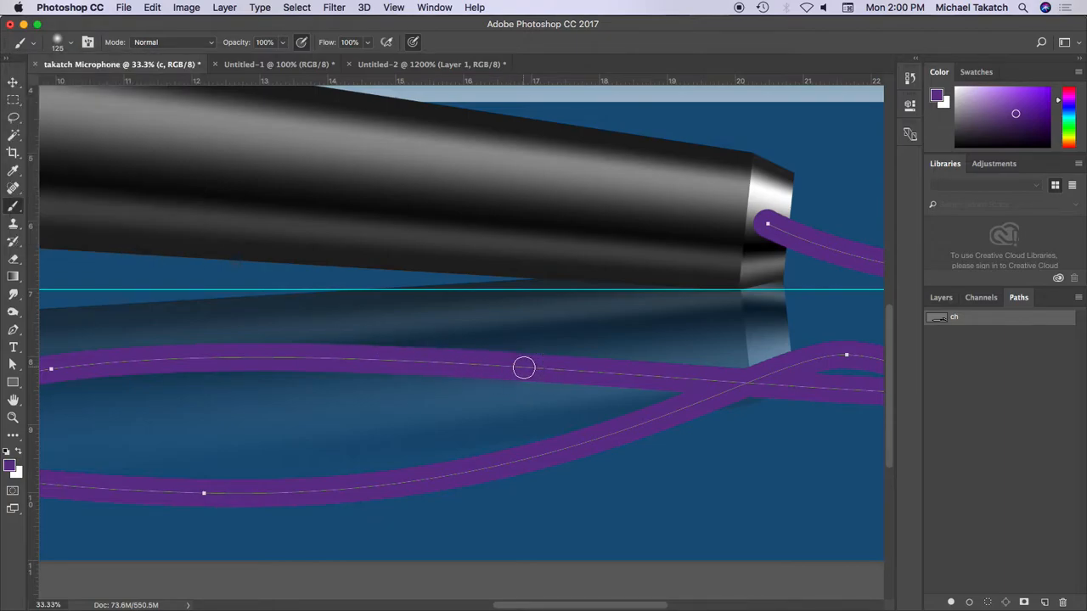
{"action": "left_click", "coordinate": [609, 319]}
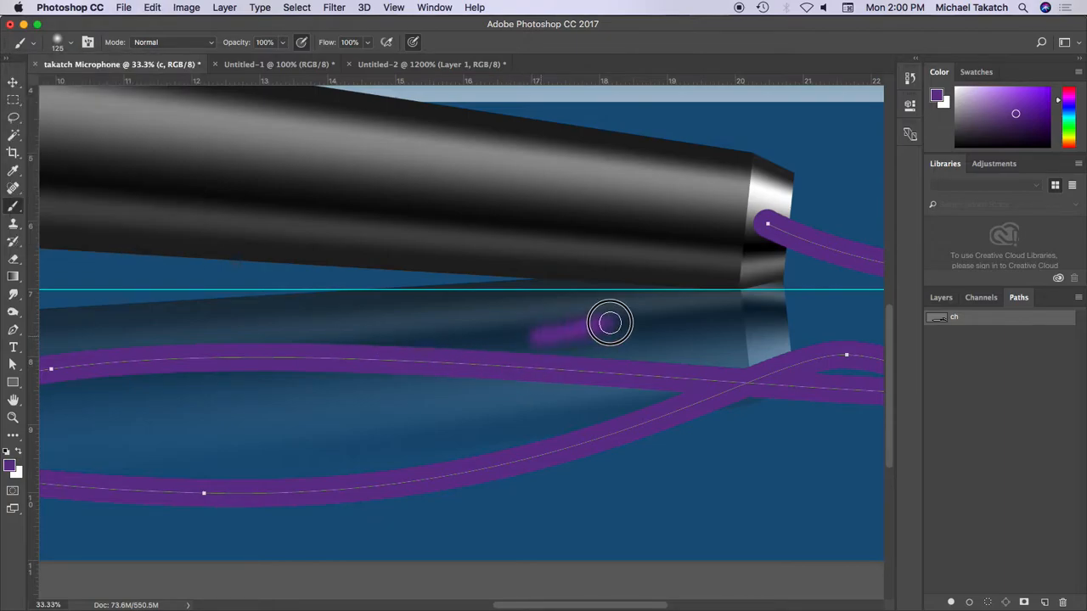
{"action": "key", "text": "super+z"}
Try deeper and lighter purple soft restrokes of the cable path, reverting the last shading.
{"action": "left_click", "coordinate": [1036, 134]}
{"action": "left_click_drag", "start_coordinate": [1035, 134], "coordinate": [1022, 133]}
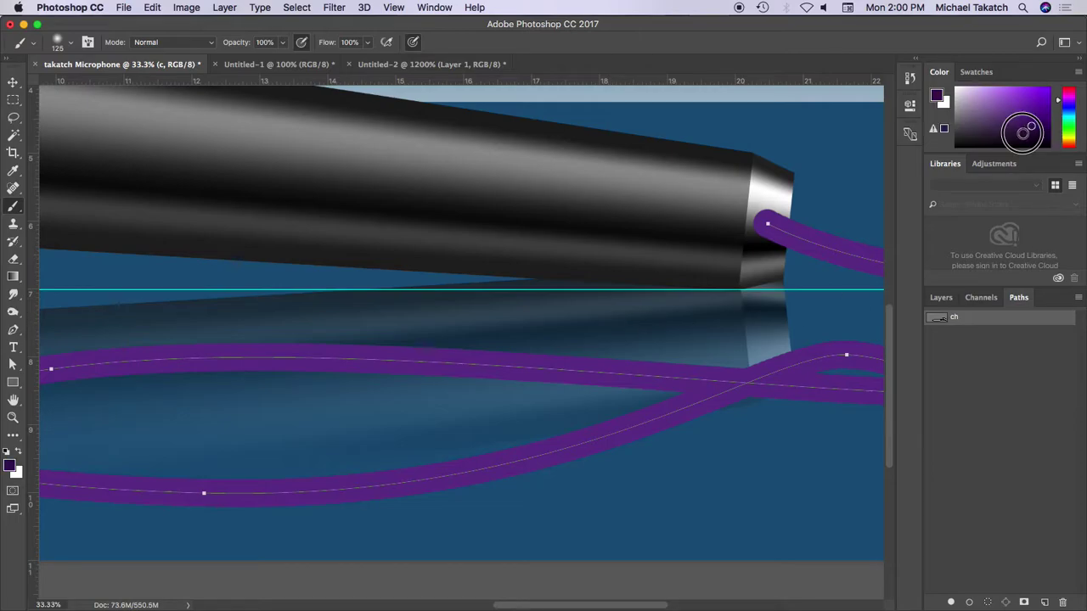
{"action": "left_click", "coordinate": [970, 603]}
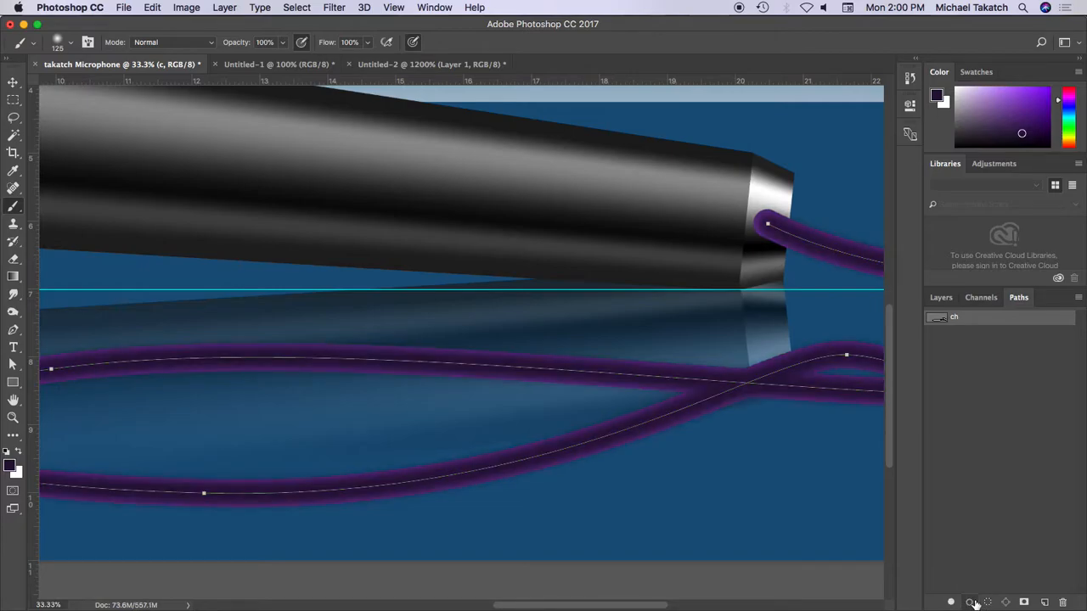
{"action": "left_click", "coordinate": [974, 603]}
{"action": "left_click", "coordinate": [1002, 121]}
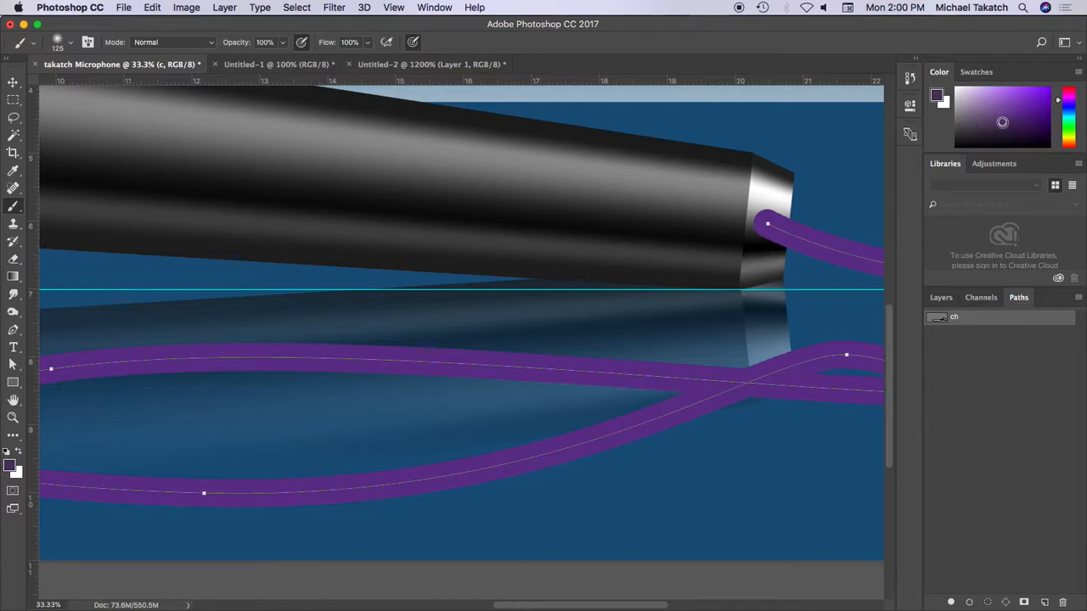
{"action": "left_click", "coordinate": [970, 603]}
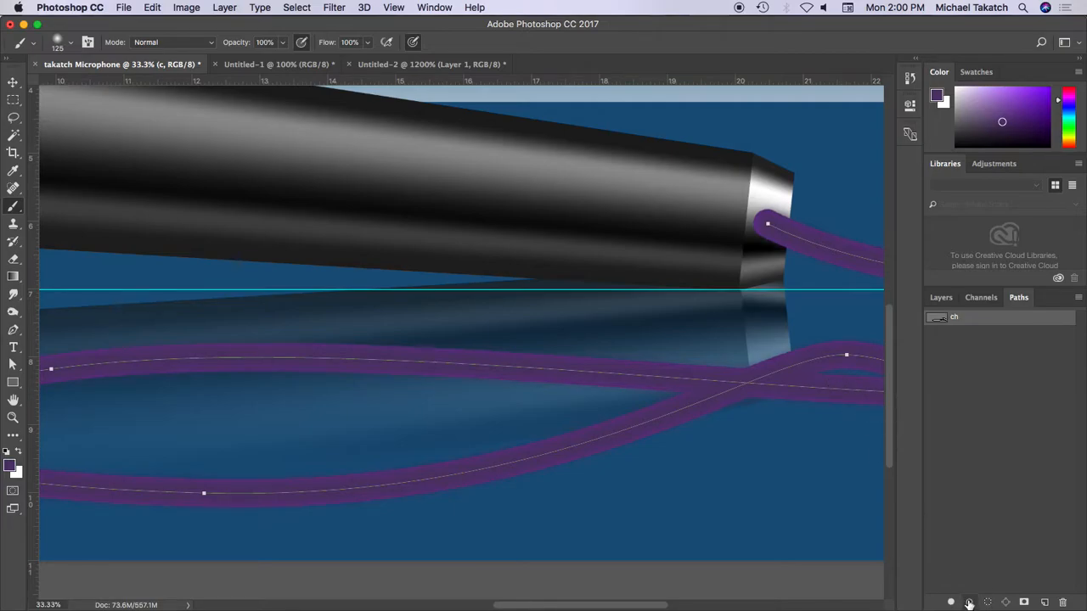
{"action": "key", "text": "super+z"}
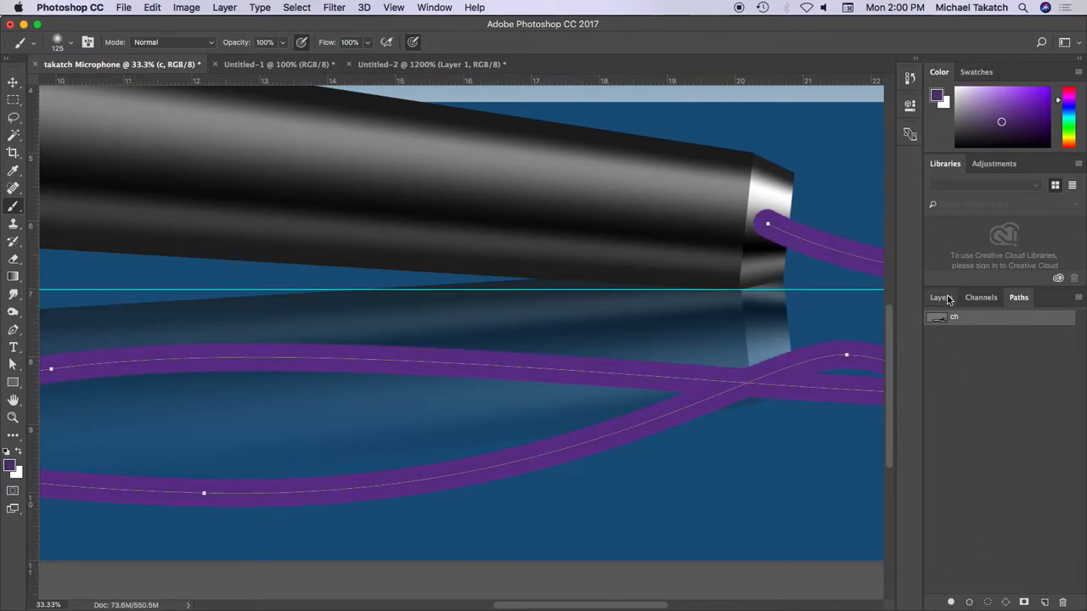
Lock transparent pixels on cable layer c, with a test shading stroke undone, and return to Paths.
{"action": "left_click", "coordinate": [940, 297]}
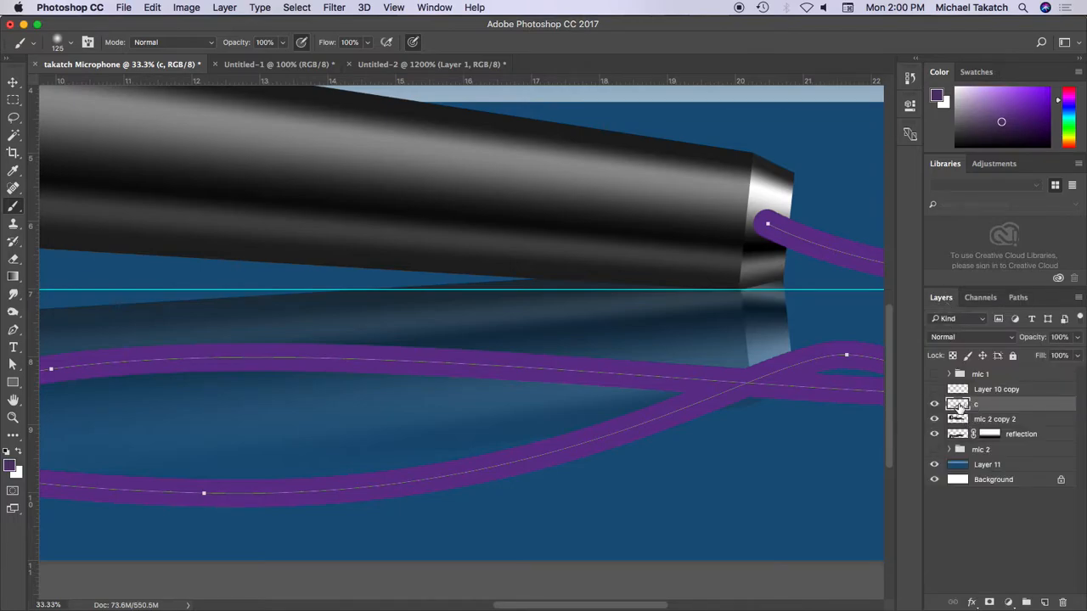
{"action": "left_click", "coordinate": [953, 356]}
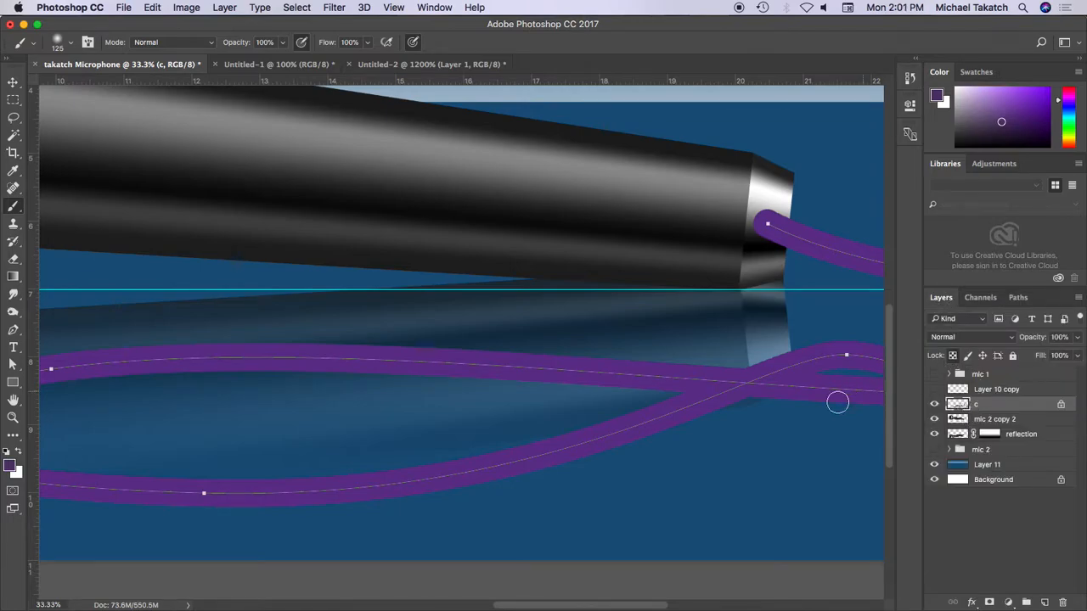
{"action": "left_click_drag", "start_coordinate": [633, 407], "coordinate": [456, 497]}
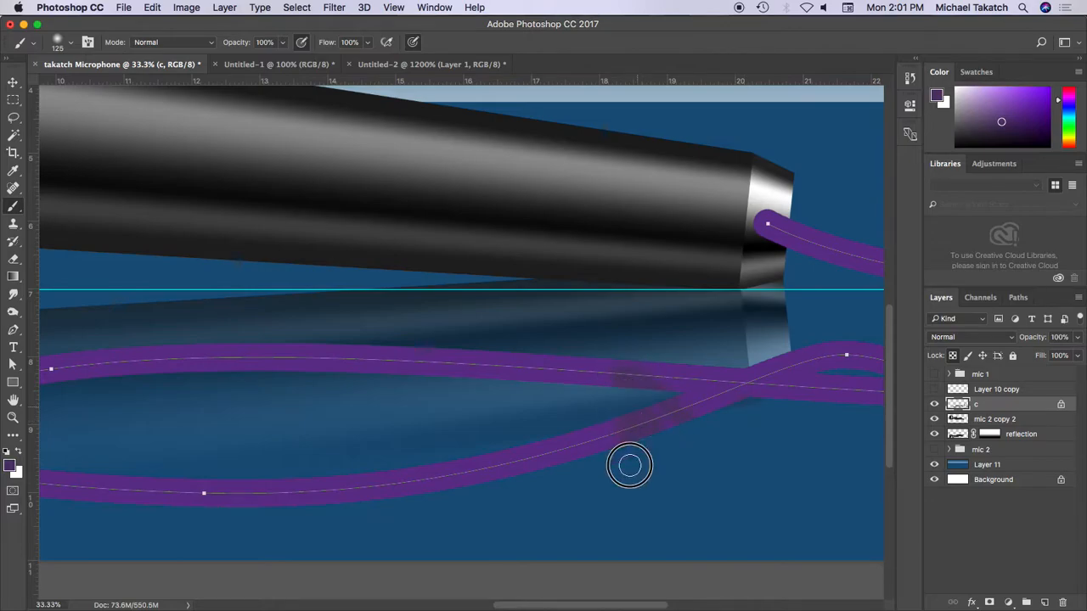
{"action": "key", "text": "super+z"}
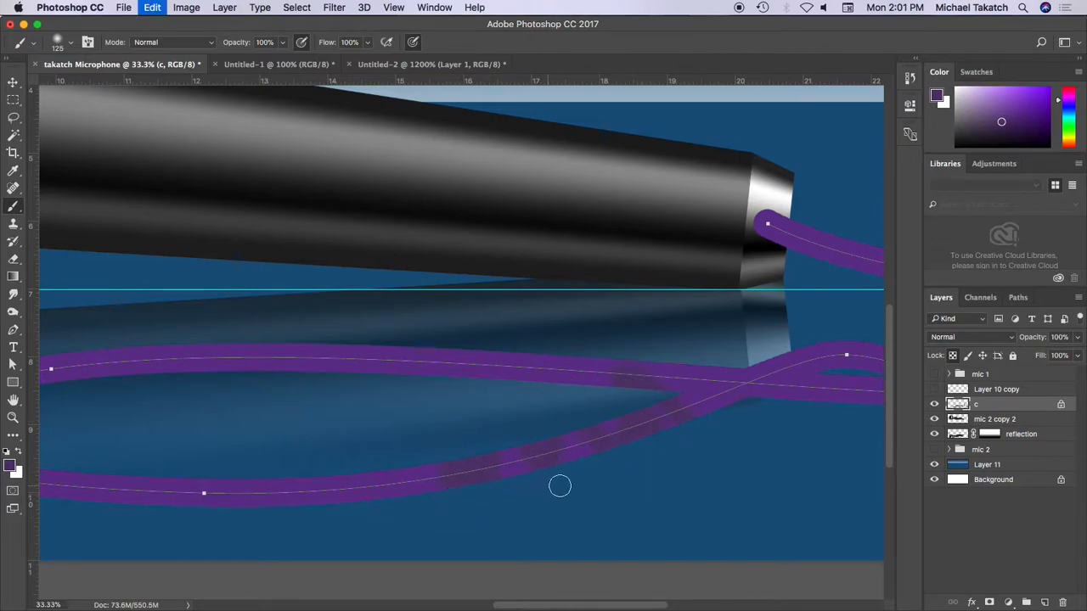
{"action": "left_click", "coordinate": [1018, 297]}
Stroke the cable path repeatedly with shrinking brushes and darker purples for soft shaded edges.
{"action": "left_click", "coordinate": [971, 603]}
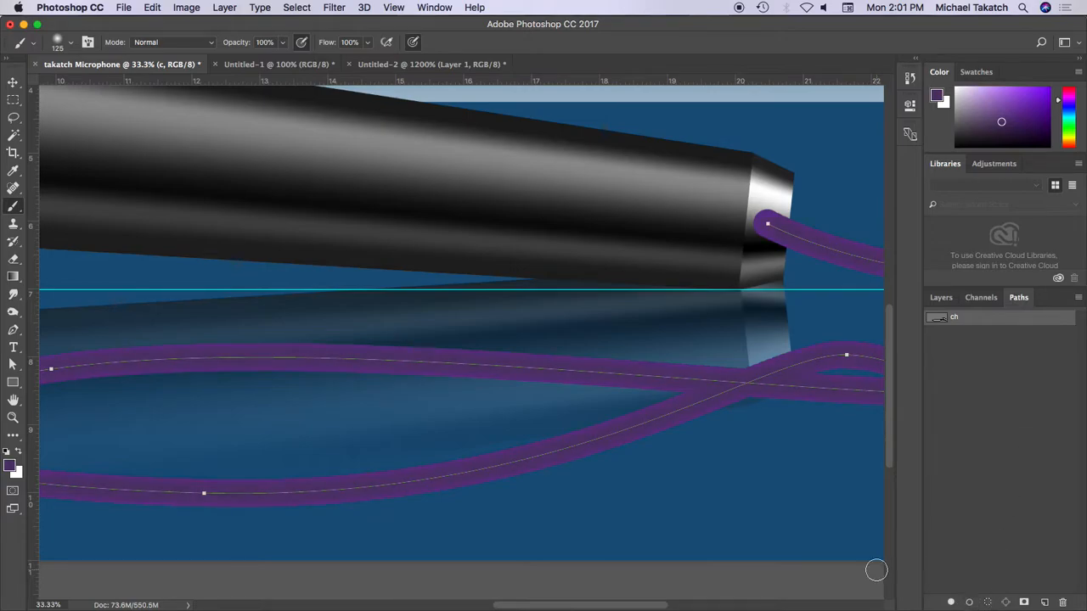
{"action": "left_click", "coordinate": [1016, 129]}
{"action": "key", "text": "bracketleft"}
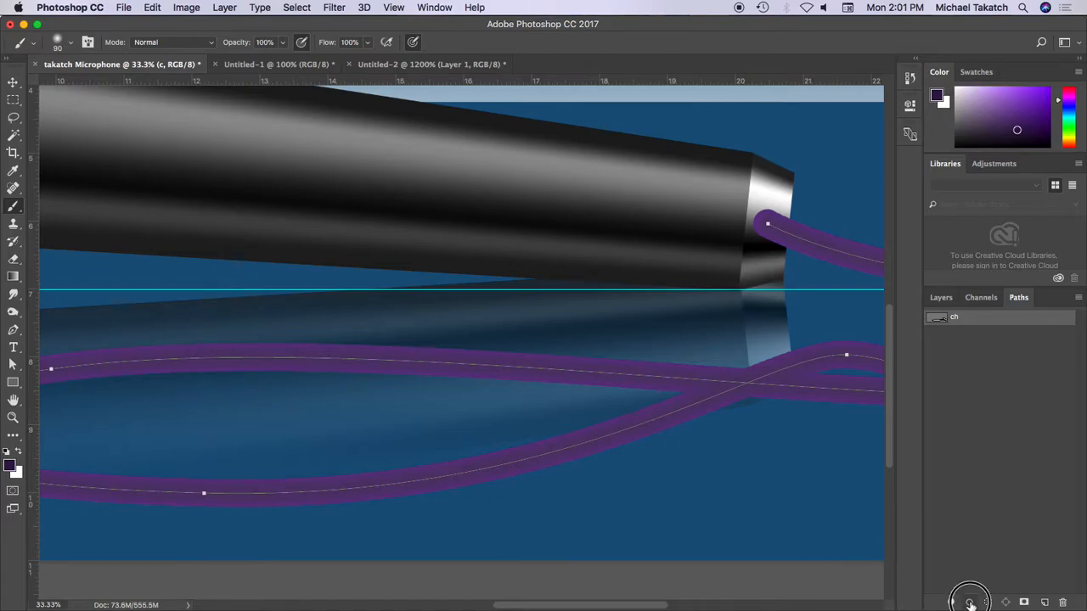
{"action": "left_click", "coordinate": [969, 603]}
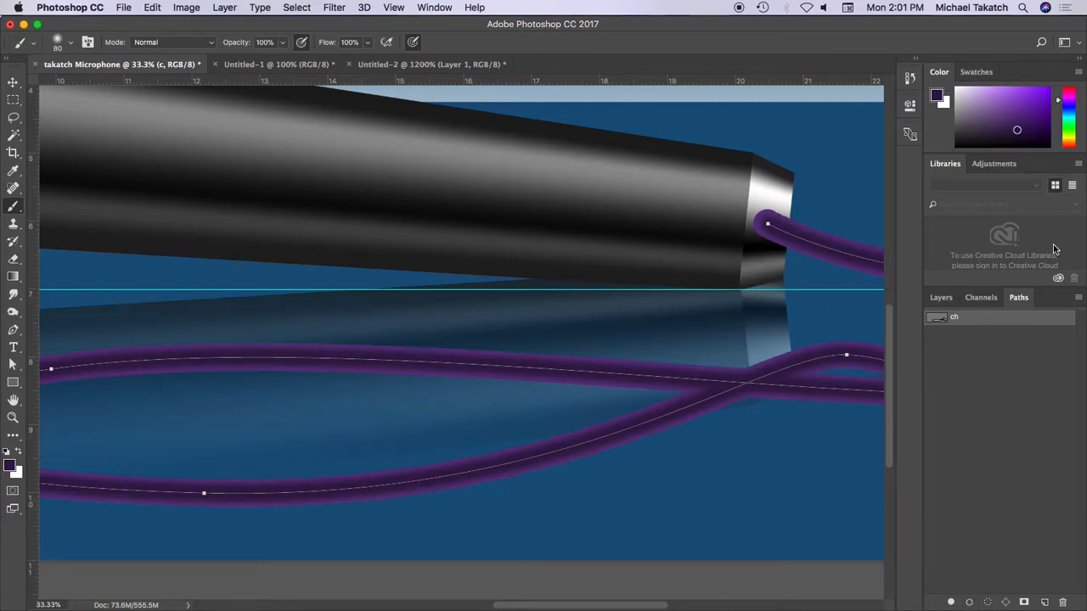
{"action": "left_click", "coordinate": [1028, 136]}
{"action": "key", "text": "bracketleft"}
{"action": "left_click", "coordinate": [970, 602]}
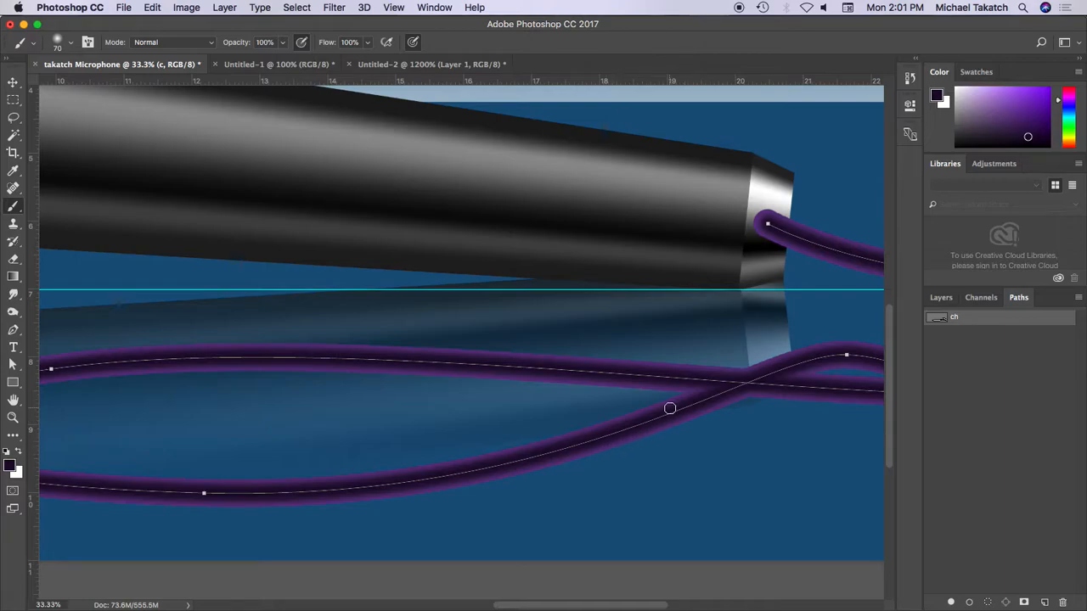
Paint a brighter purple core along the cable, then undo that stroke.
{"action": "left_click", "coordinate": [1016, 108]}
{"action": "left_click", "coordinate": [968, 602]}
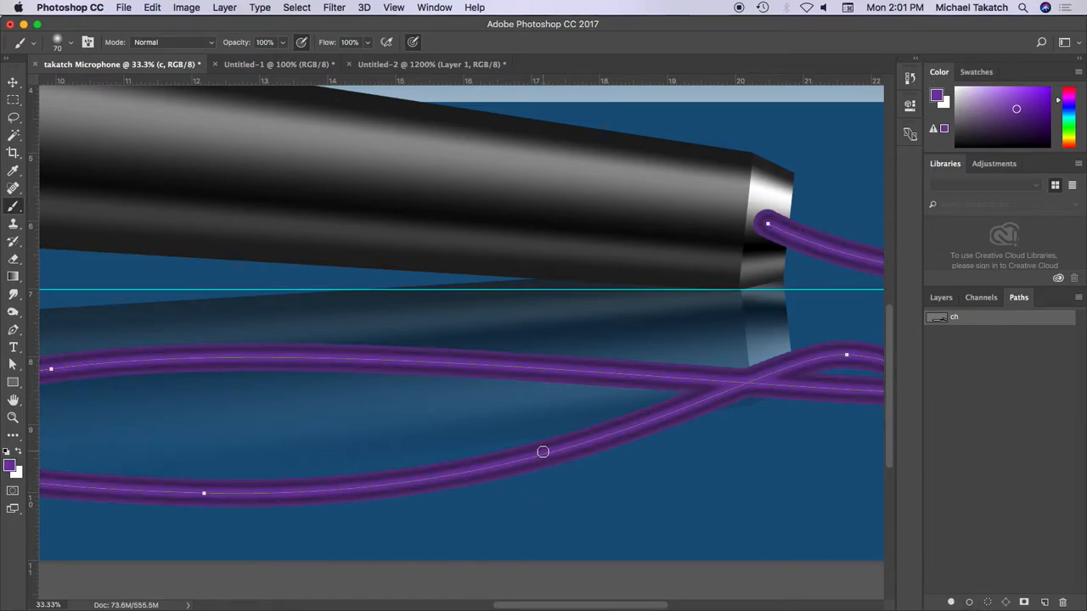
{"action": "key", "text": "super+z"}
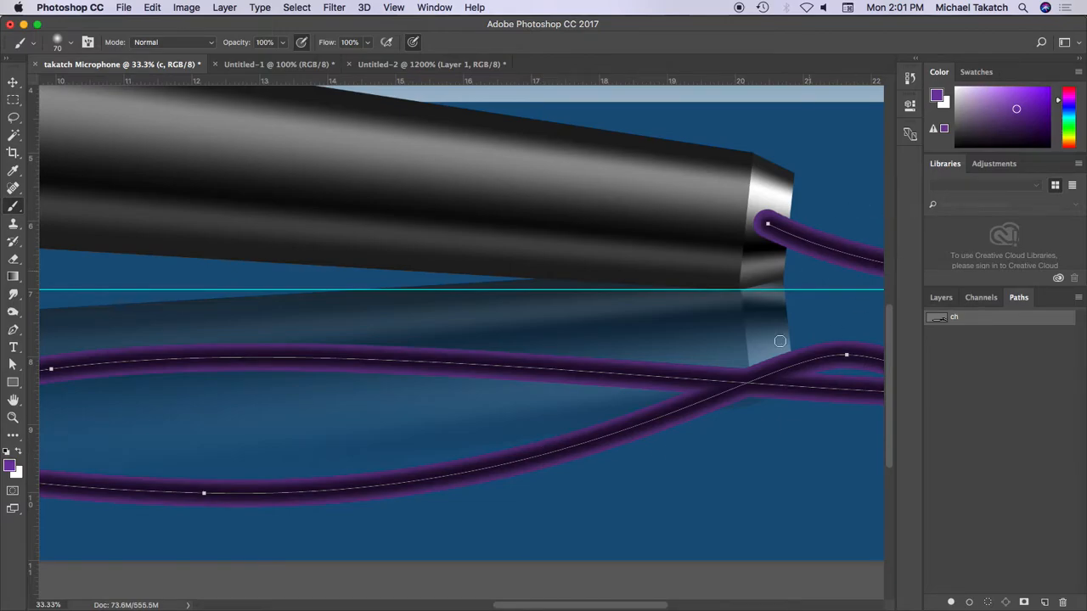
Stroke the cable path several times with a hard round brush, ending with a darker purple core.
{"action": "left_click", "coordinate": [71, 43]}
{"action": "left_click", "coordinate": [51, 144]}
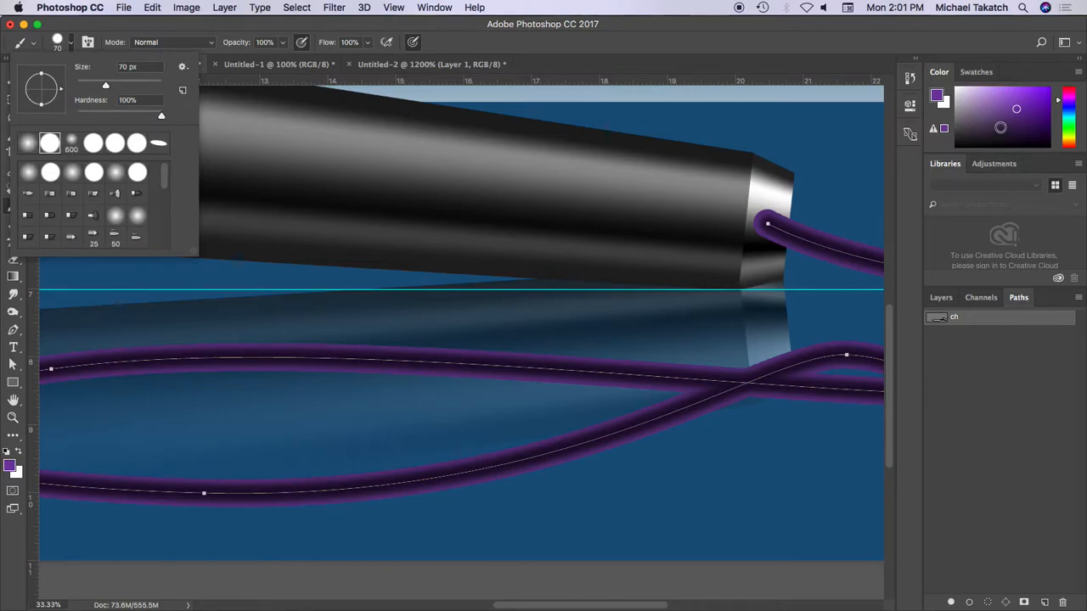
{"action": "left_click", "coordinate": [1000, 127]}
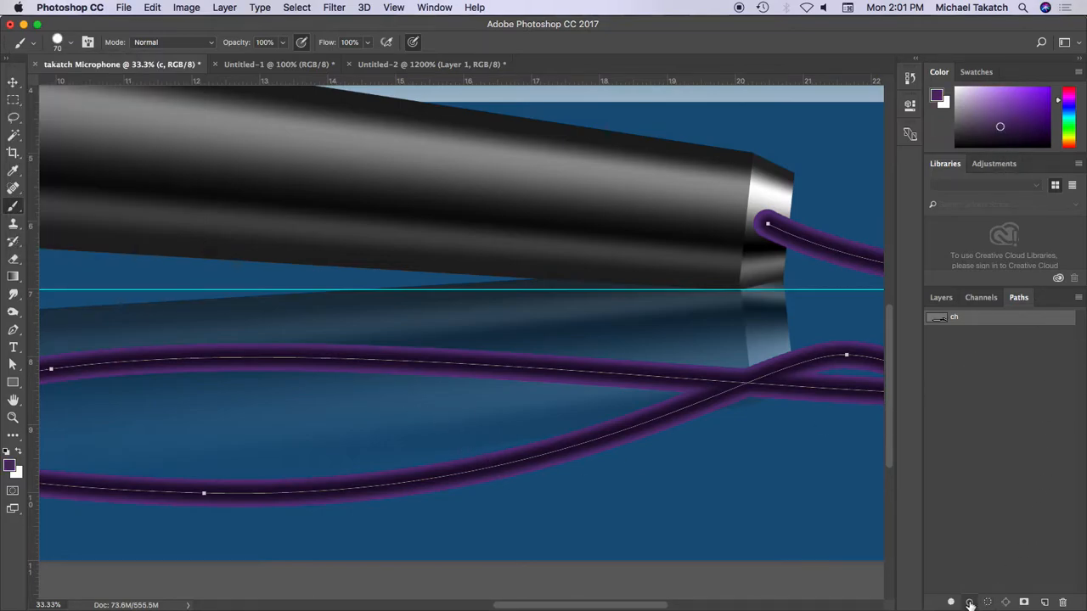
{"action": "left_click", "coordinate": [970, 602]}
{"action": "left_click", "coordinate": [970, 602]}
{"action": "left_click", "coordinate": [1013, 129]}
{"action": "left_click", "coordinate": [970, 603]}
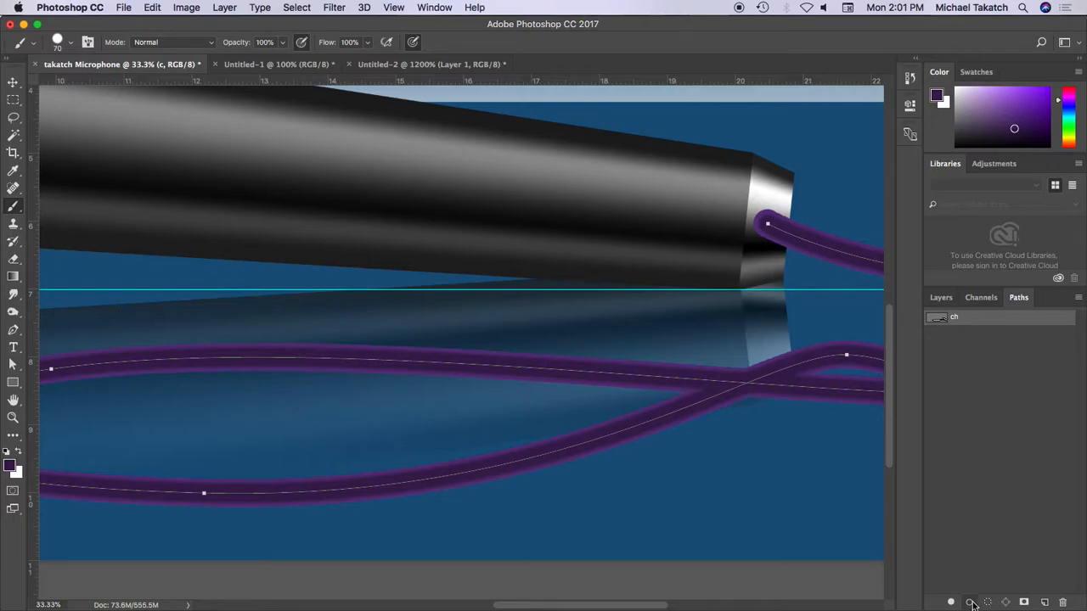
{"action": "left_click", "coordinate": [1025, 137]}
{"action": "left_click", "coordinate": [970, 602]}
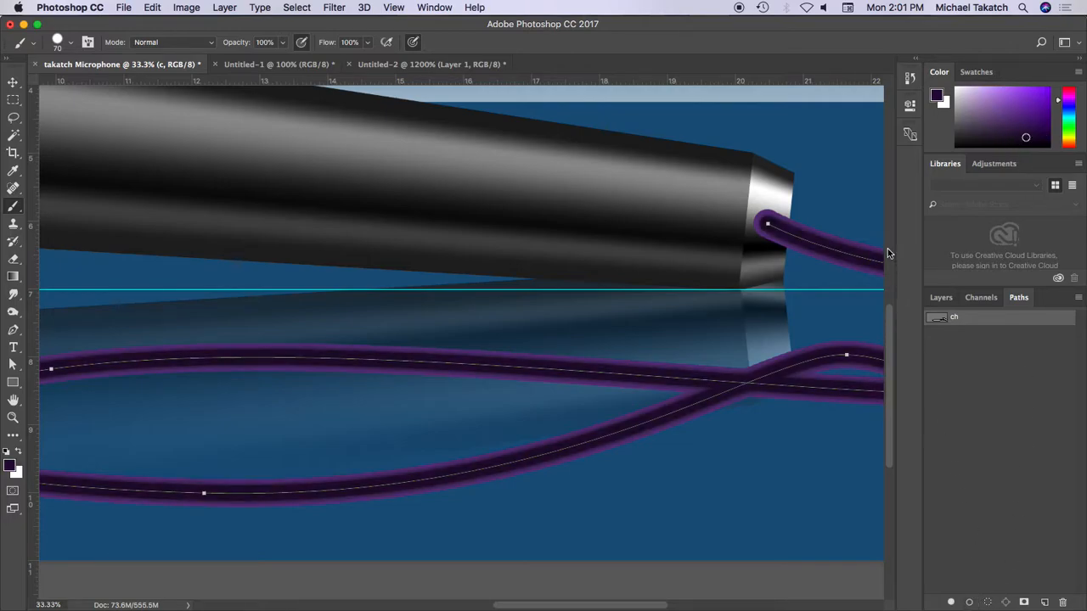
Set brush hardness to 0% and stroke the path with a soft, wide purple glow.
{"action": "left_click", "coordinate": [72, 47]}
{"action": "left_click", "coordinate": [73, 173]}
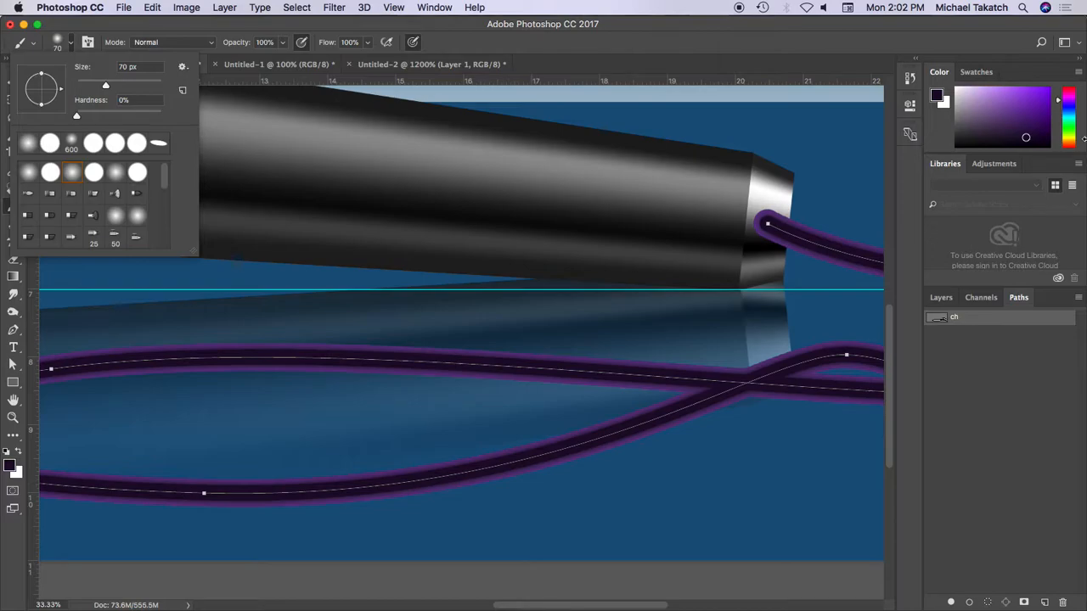
{"action": "left_click", "coordinate": [1016, 122]}
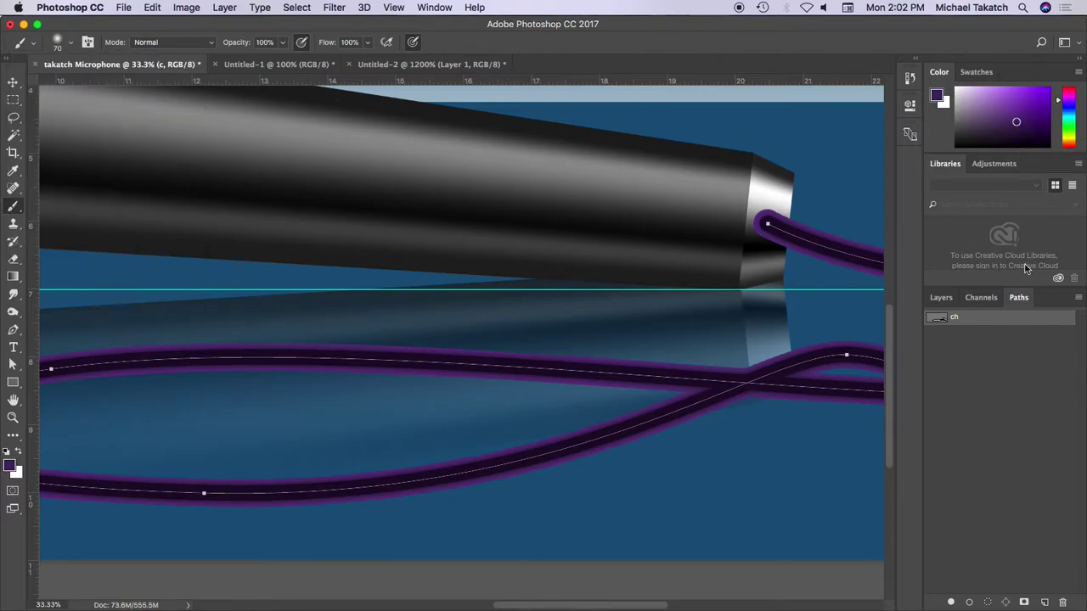
{"action": "left_click", "coordinate": [969, 602]}
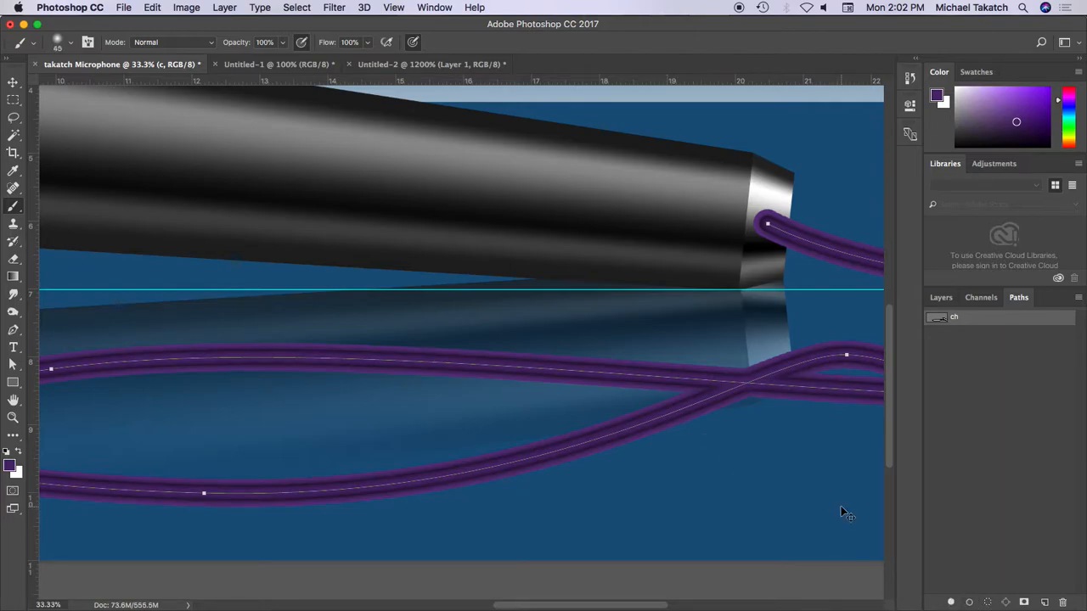
{"action": "key", "text": "super+plus"}
{"action": "key", "text": "super+plus"}
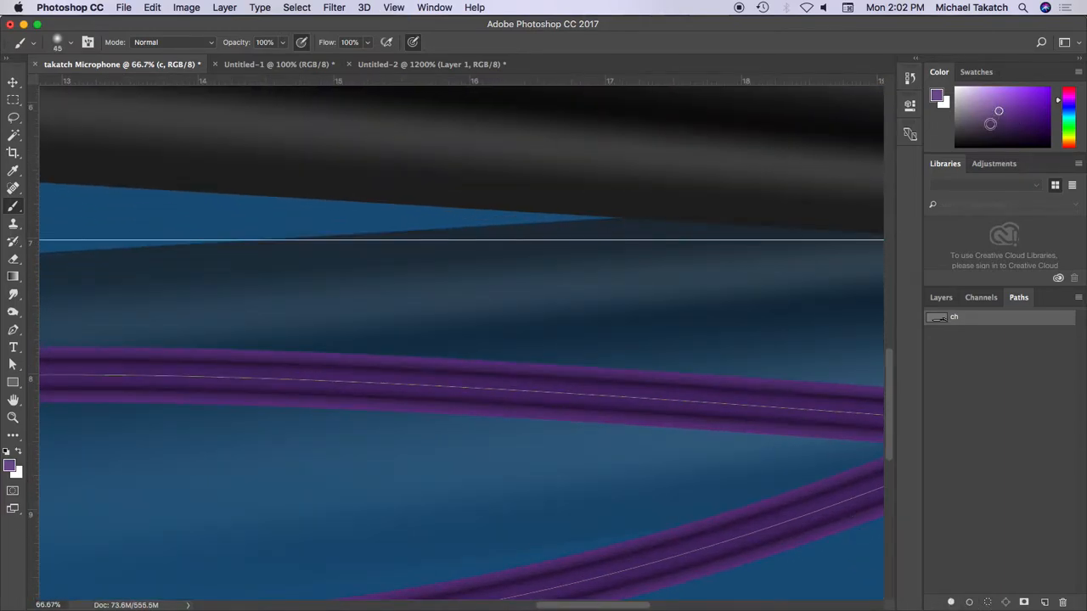
Stroke thin lavender highlight lines down the cable centre with a 25 px brush, then deselect the path.
{"action": "left_click", "coordinate": [969, 601]}
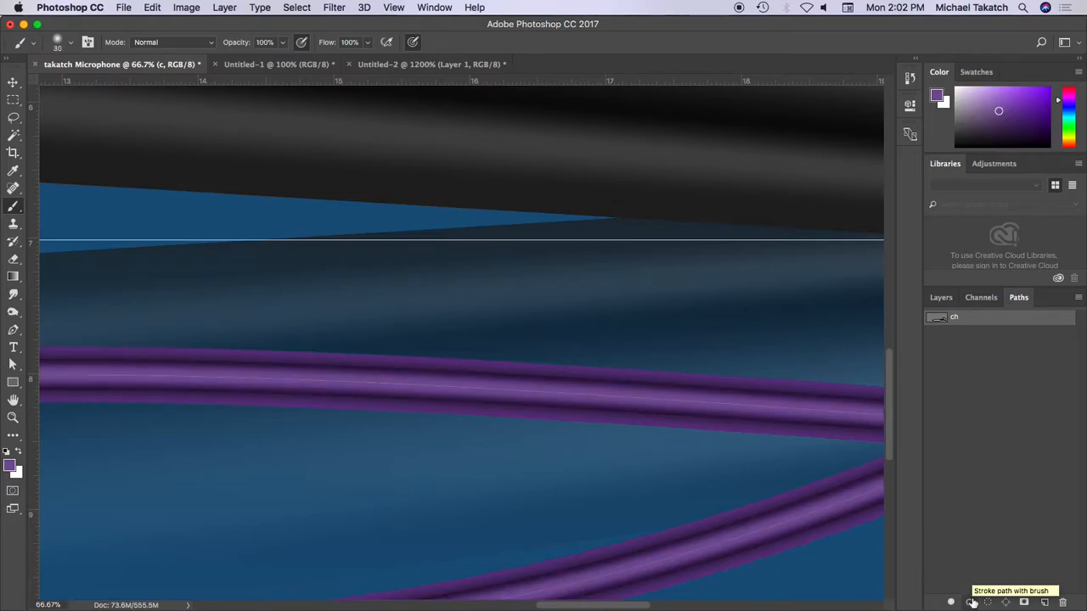
{"action": "left_click", "coordinate": [987, 95]}
{"action": "left_click", "coordinate": [970, 603]}
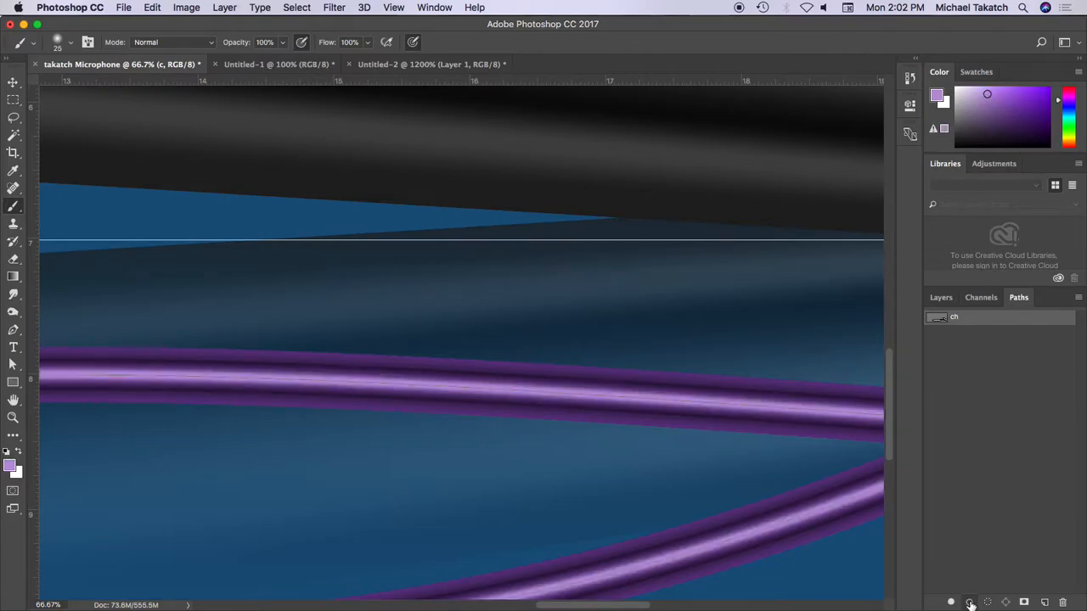
{"action": "key", "text": "super+minus"}
{"action": "key", "text": "super+minus"}
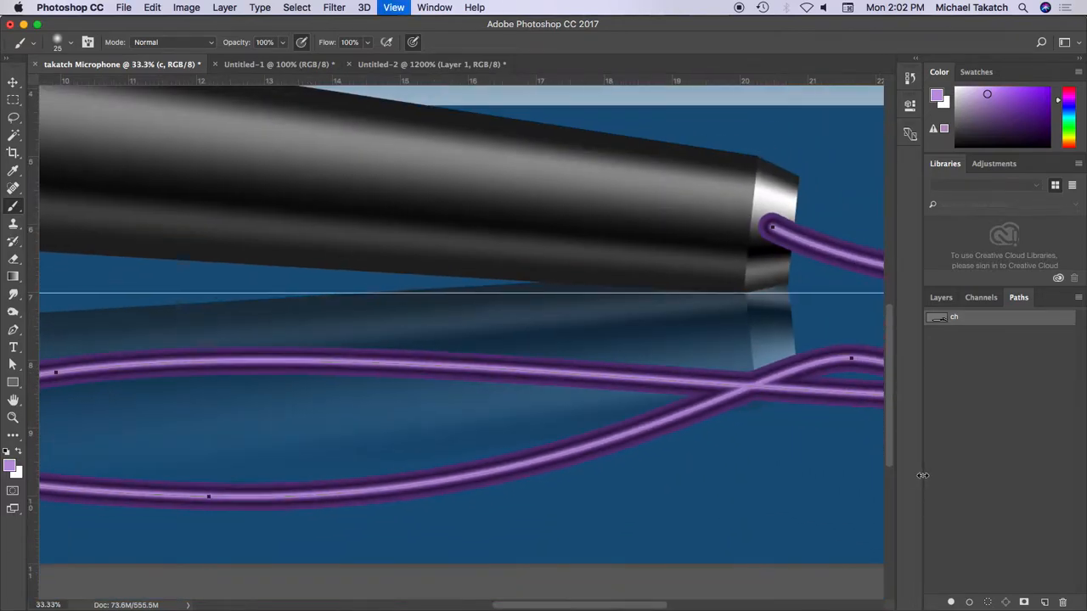
{"action": "key", "text": "super+minus"}
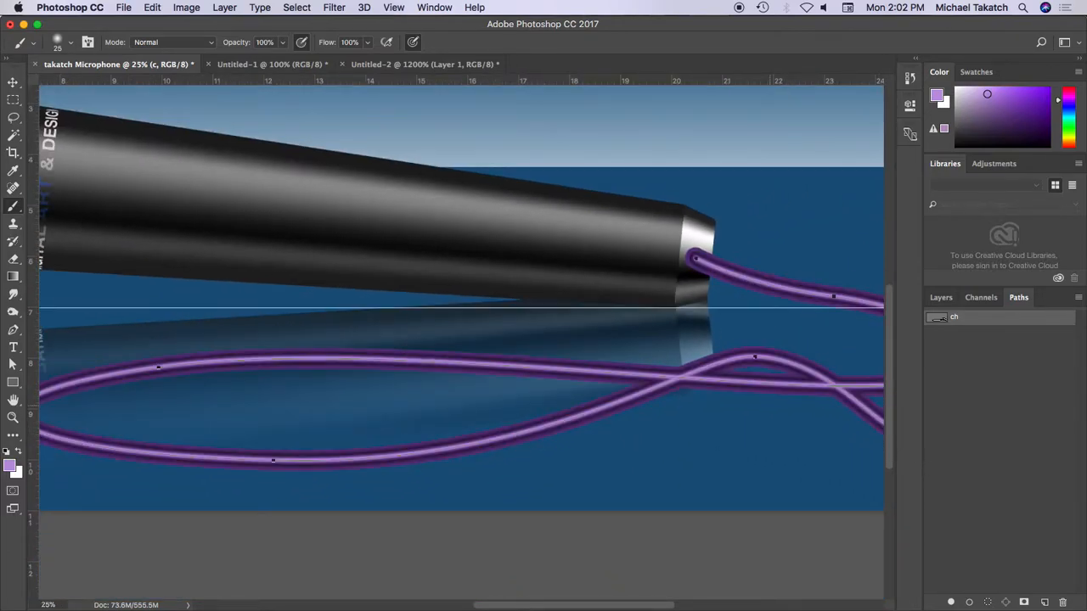
{"action": "left_click", "coordinate": [975, 396]}
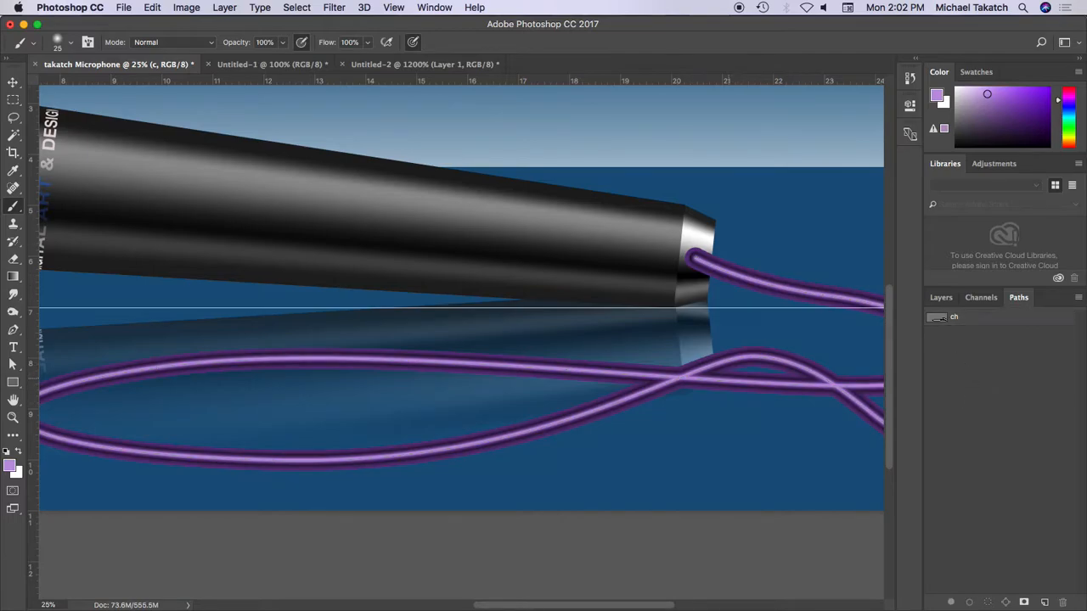
{"action": "left_click", "coordinate": [951, 301]}
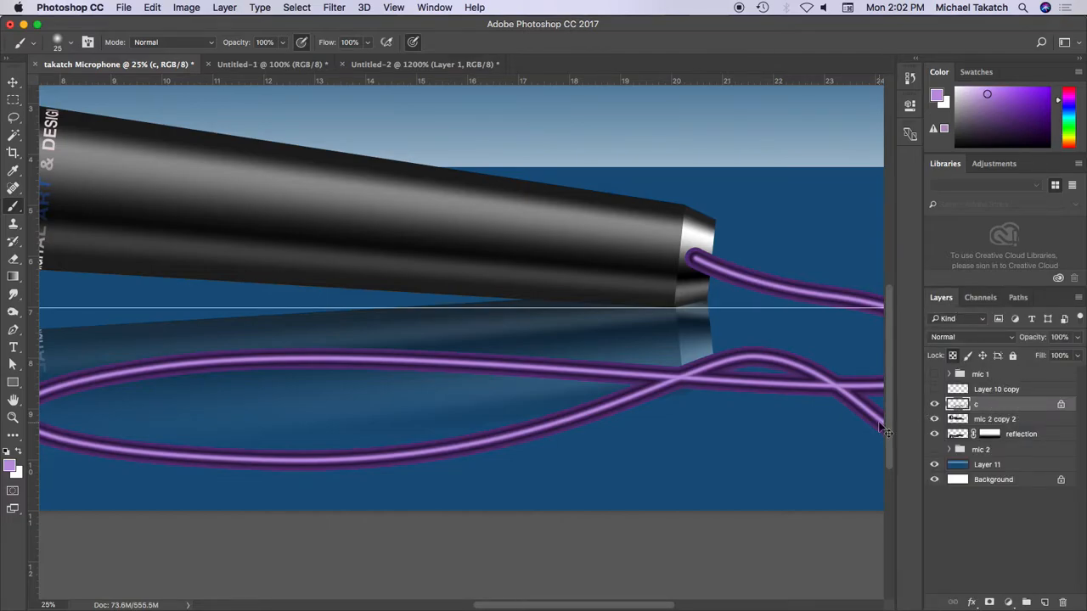
Sample the cable's dark purple and paint a straight retouch stroke at the crossing below the mic tip.
{"action": "key", "text": "super+equal"}
{"action": "key", "text": "super+equal"}
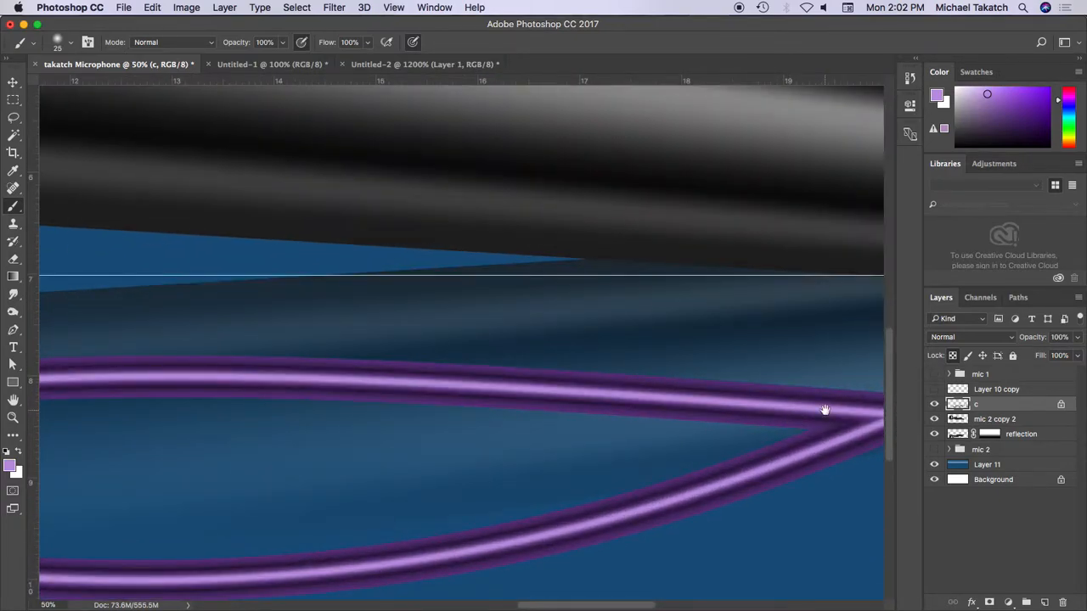
{"action": "left_click_drag", "start_coordinate": [824, 410], "coordinate": [473, 378]}
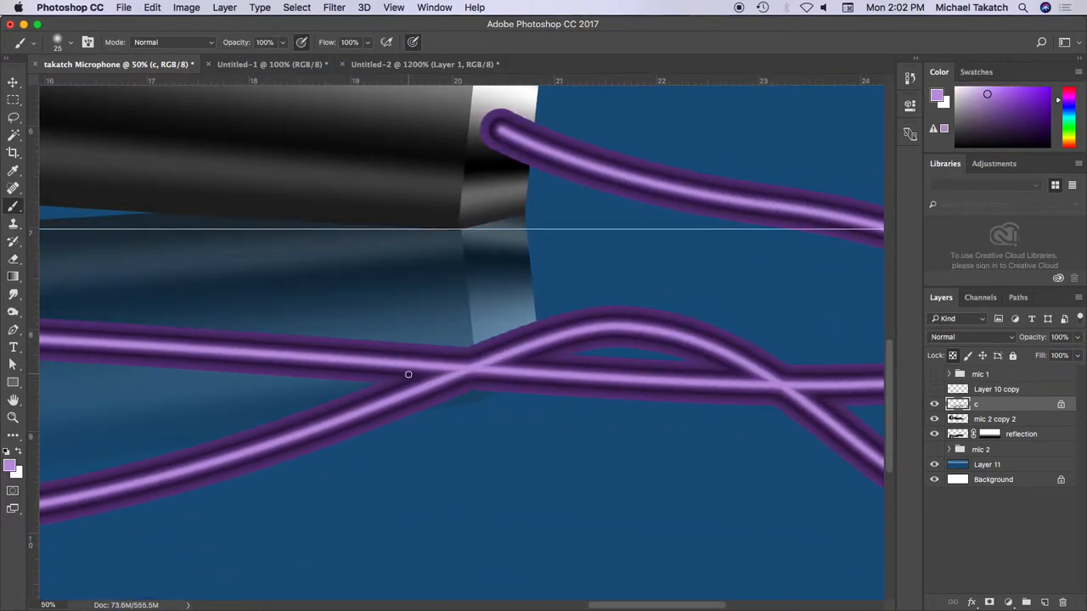
{"action": "left_click", "coordinate": [484, 348], "text": "alt"}
{"action": "left_click", "coordinate": [387, 385], "text": "shift"}
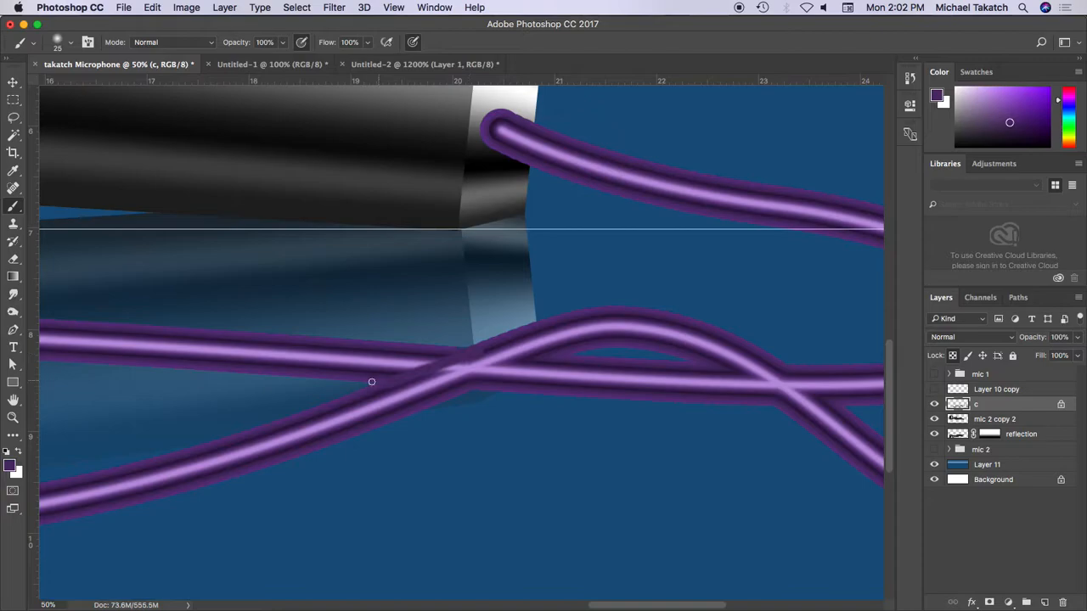
{"action": "left_click_drag", "start_coordinate": [393, 361], "coordinate": [409, 363]}
{"action": "key", "text": "super+z"}
{"action": "left_click", "coordinate": [14, 117]}
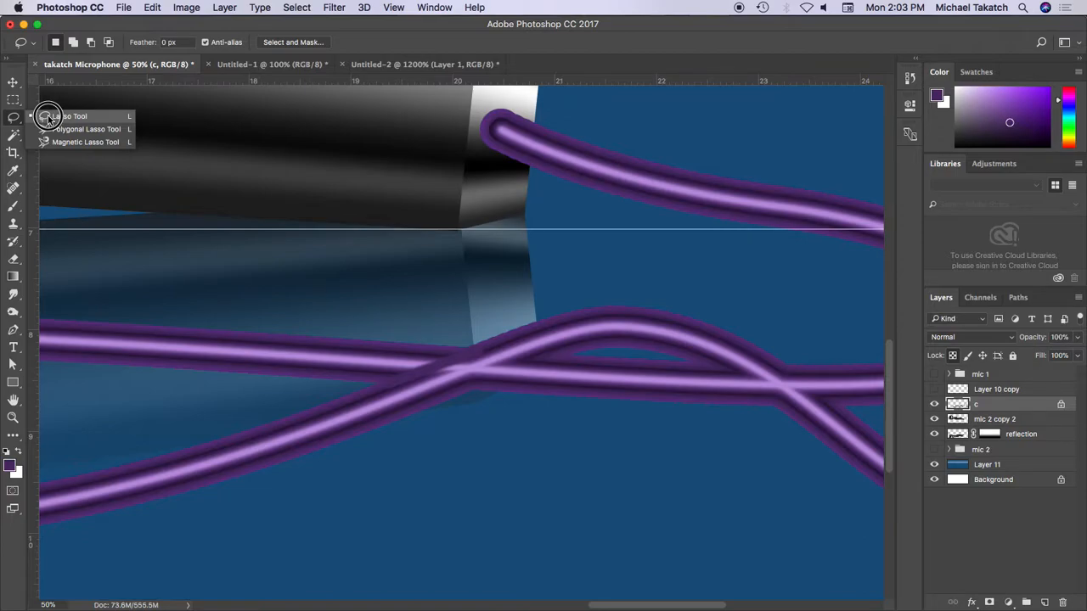
Polygonal-lasso the first crossing with 10 px feather and brush dark shadow where the strand passes under.
{"action": "left_click", "coordinate": [85, 129]}
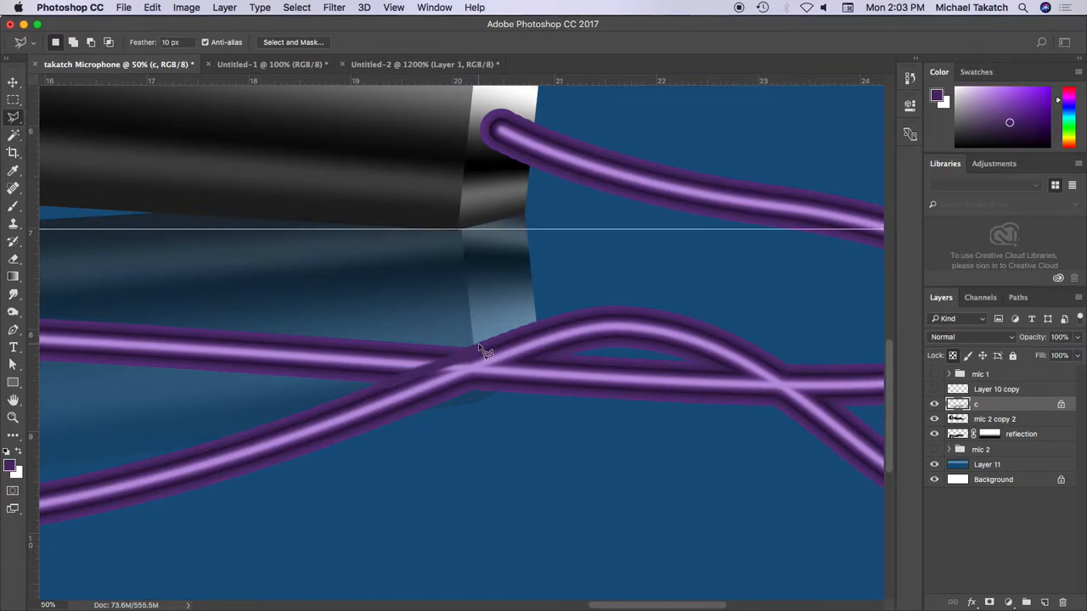
{"action": "left_click", "coordinate": [481, 346]}
{"action": "left_click", "coordinate": [365, 387]}
{"action": "left_click", "coordinate": [382, 465]}
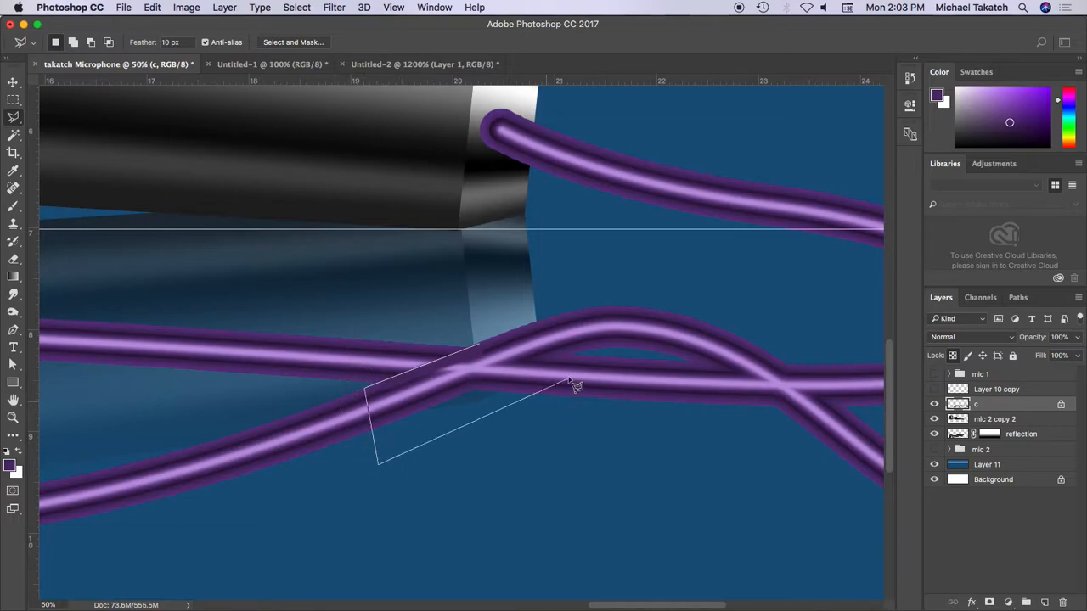
{"action": "left_click", "coordinate": [591, 356]}
{"action": "left_click", "coordinate": [512, 318]}
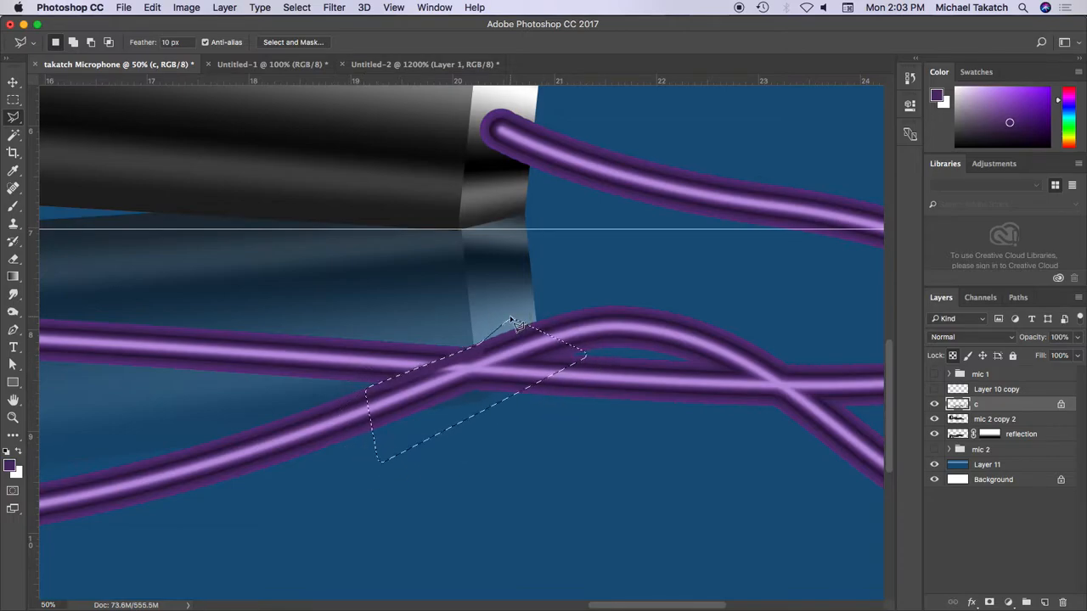
{"action": "key", "text": "super+h"}
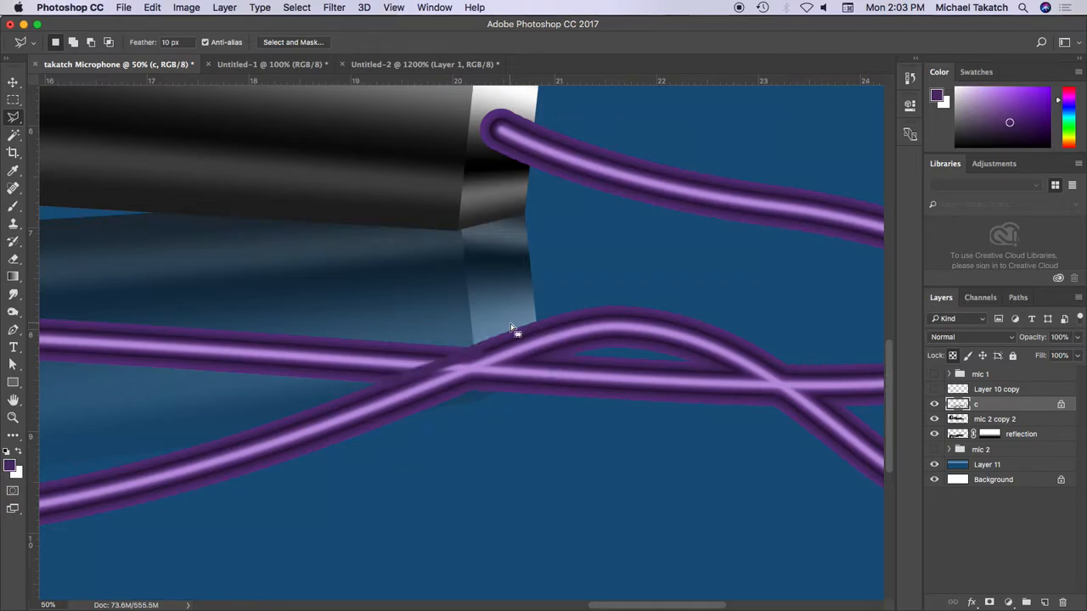
{"action": "key", "text": "b"}
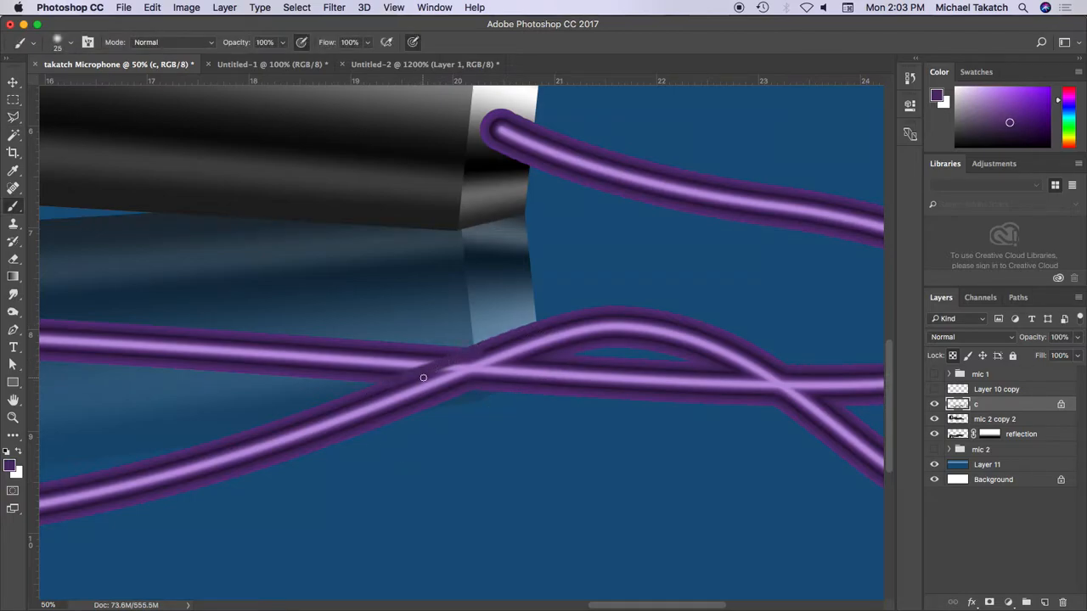
{"action": "mouse_move", "coordinate": [459, 344]}
{"action": "left_mouse_down"}
{"action": "mouse_move", "coordinate": [475, 361]}
{"action": "mouse_move", "coordinate": [522, 357]}
{"action": "left_mouse_up"}
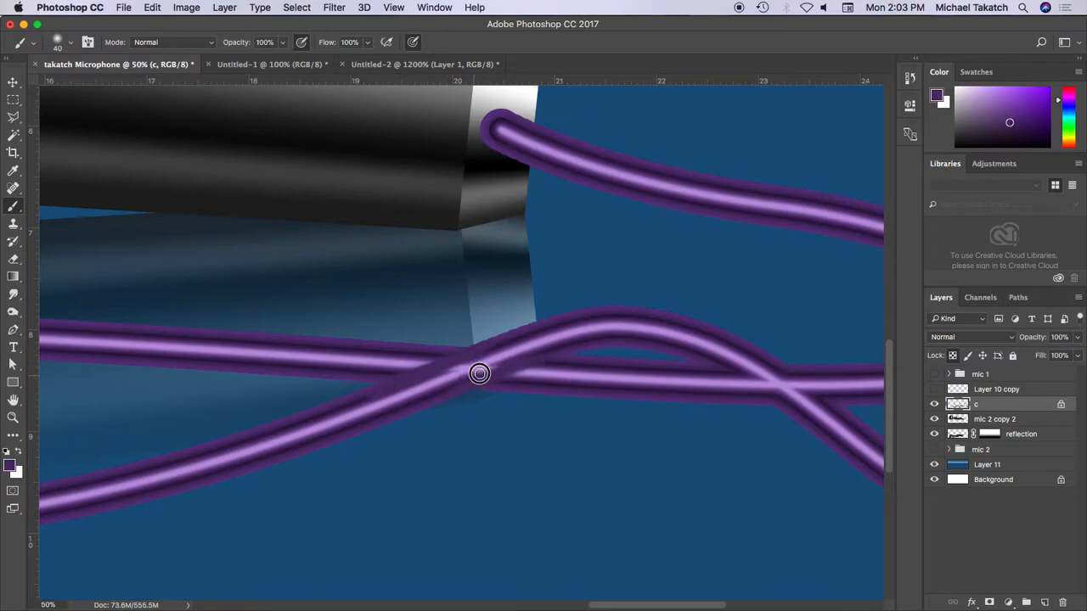
{"action": "left_click_drag", "start_coordinate": [465, 382], "coordinate": [519, 362]}
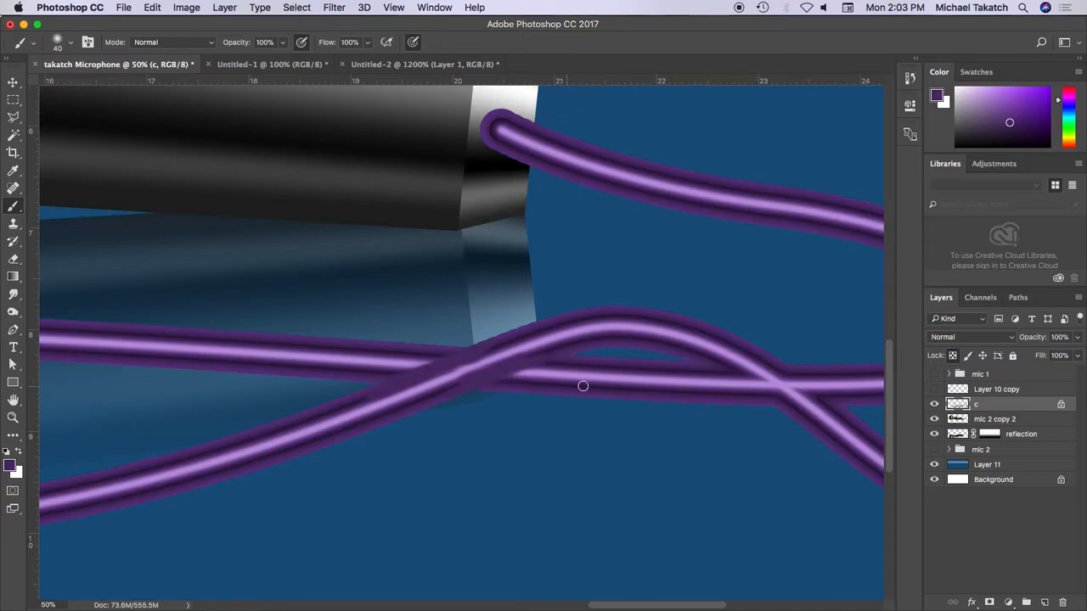
Select the second crossing with the Polygonal Lasso, then drop the selection.
{"action": "left_click", "coordinate": [13, 117]}
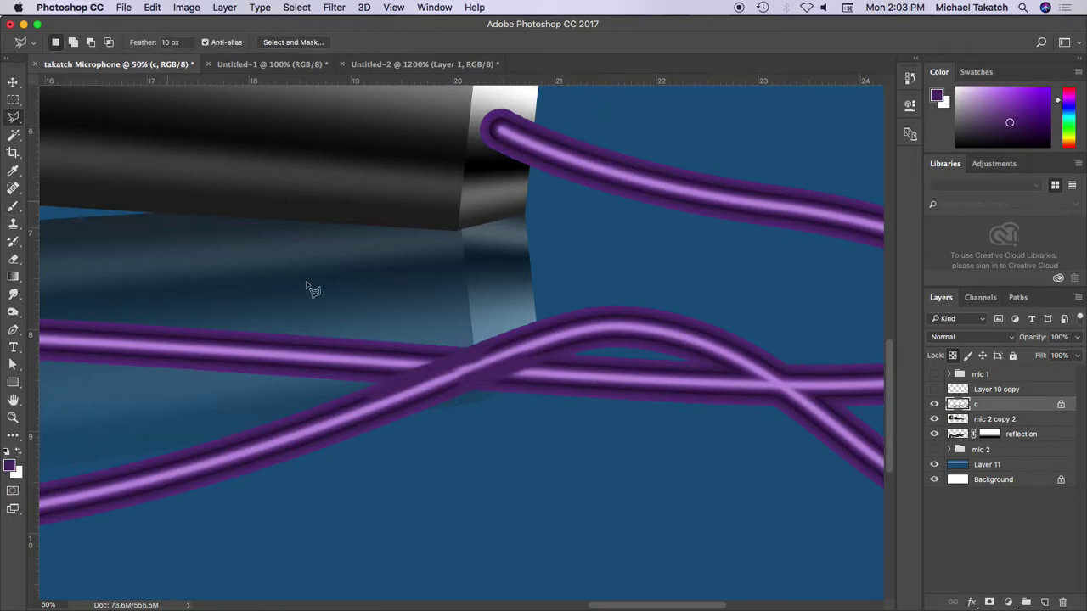
{"action": "left_click", "coordinate": [592, 354]}
{"action": "left_click", "coordinate": [459, 397]}
{"action": "left_click", "coordinate": [567, 461]}
{"action": "left_click", "coordinate": [630, 357]}
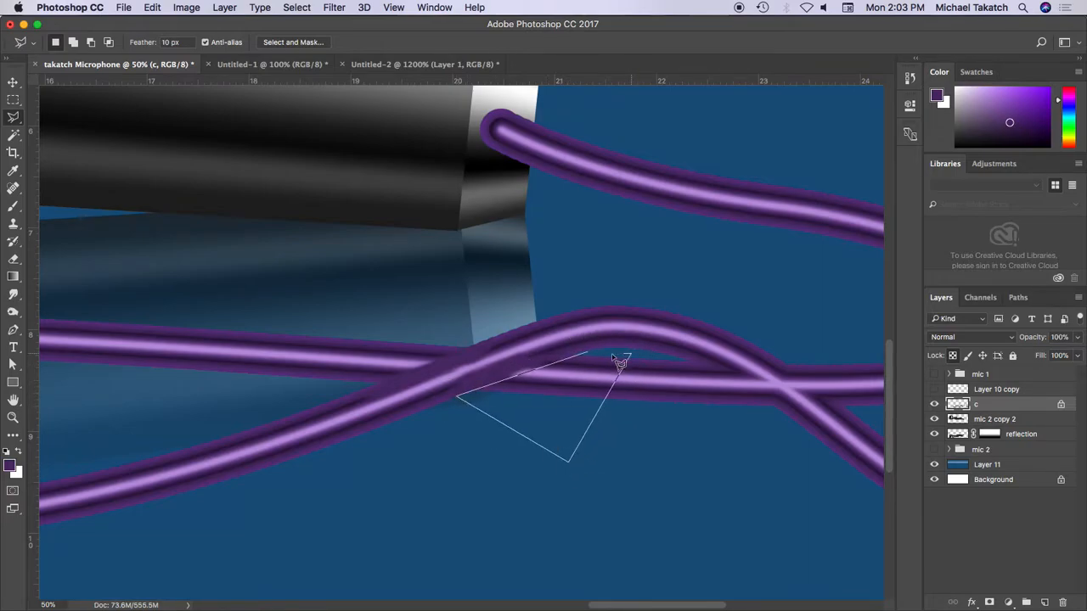
{"action": "left_click", "coordinate": [595, 361]}
{"action": "key", "text": "super+d"}
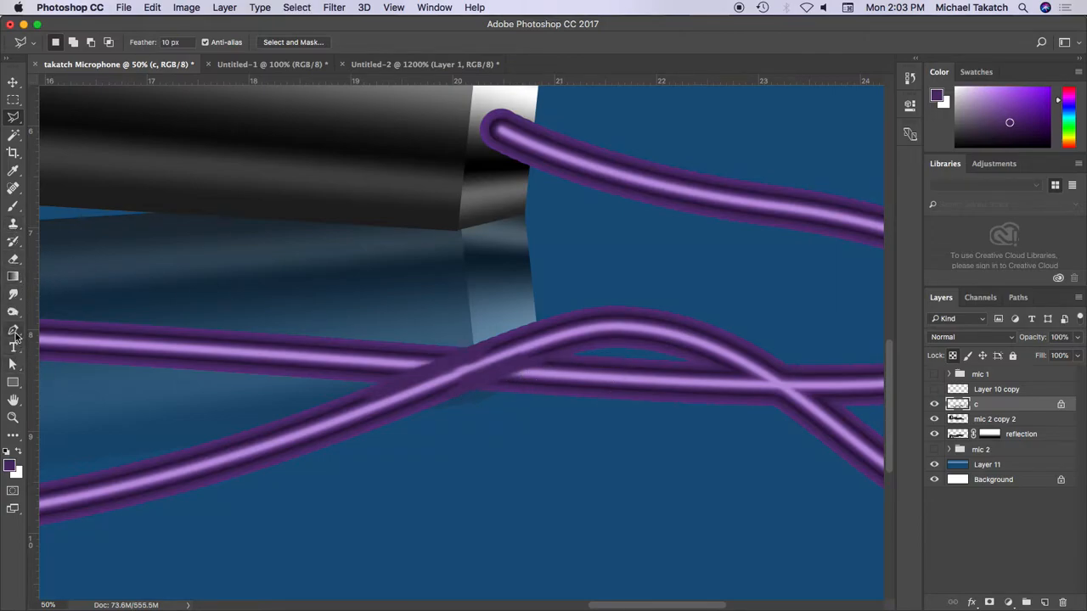
{"action": "left_click", "coordinate": [12, 330]}
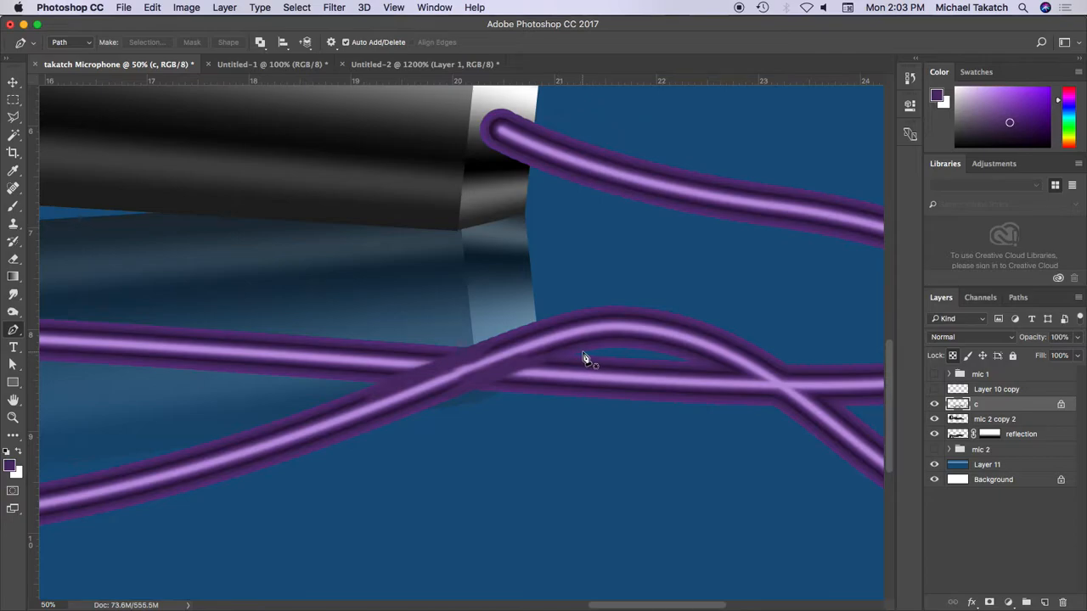
Outline the lower strand at the crossing with a curved pen path.
{"action": "left_click", "coordinate": [584, 355]}
{"action": "left_click_drag", "start_coordinate": [466, 398], "coordinate": [392, 438]}
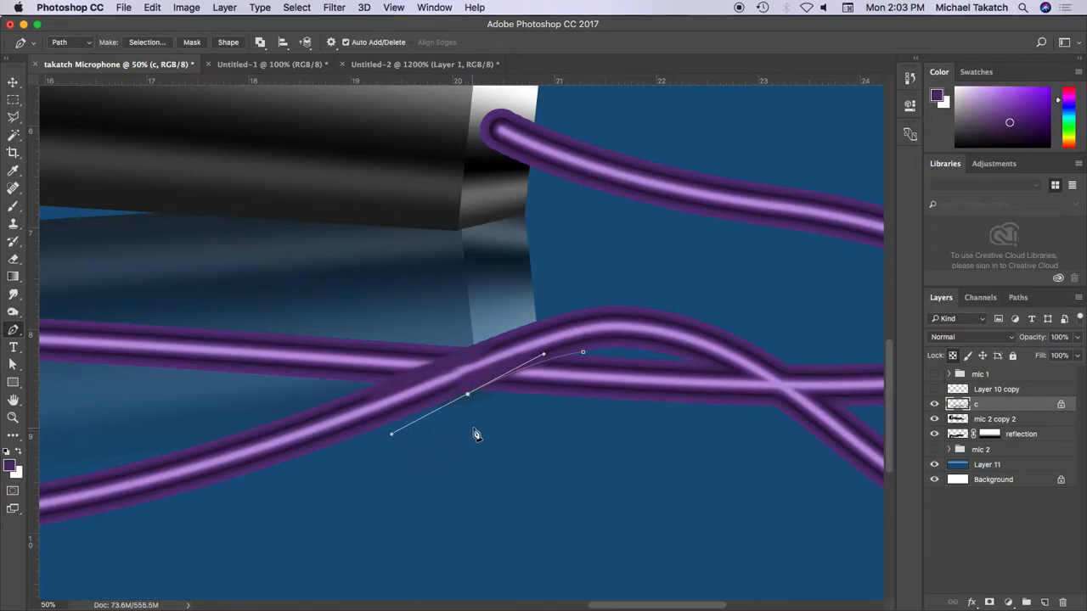
{"action": "left_click", "coordinate": [526, 426]}
{"action": "left_click_drag", "start_coordinate": [525, 426], "coordinate": [556, 400]}
{"action": "key", "text": "super+plus"}
{"action": "key", "text": "super+plus"}
{"action": "mouse_move", "coordinate": [451, 383]}
{"action": "left_mouse_down"}
{"action": "mouse_move", "coordinate": [504, 383]}
{"action": "mouse_move", "coordinate": [504, 343]}
{"action": "left_mouse_up"}
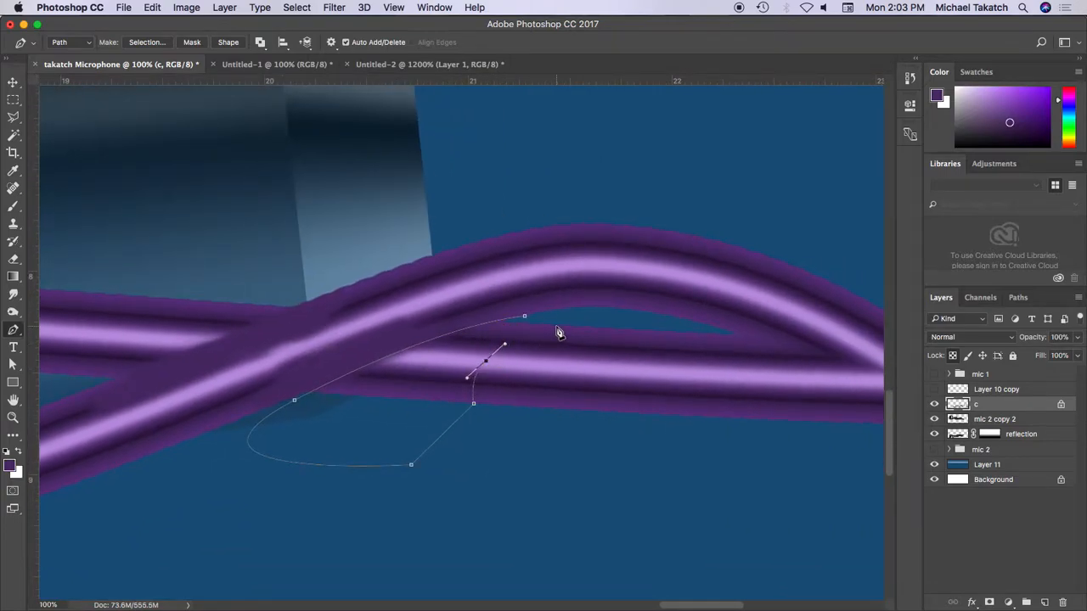
{"action": "left_click_drag", "start_coordinate": [558, 331], "coordinate": [589, 329]}
Load the path as a selection, hide its edges and try a first brush stroke, then undo it.
{"action": "left_click", "coordinate": [1017, 297]}
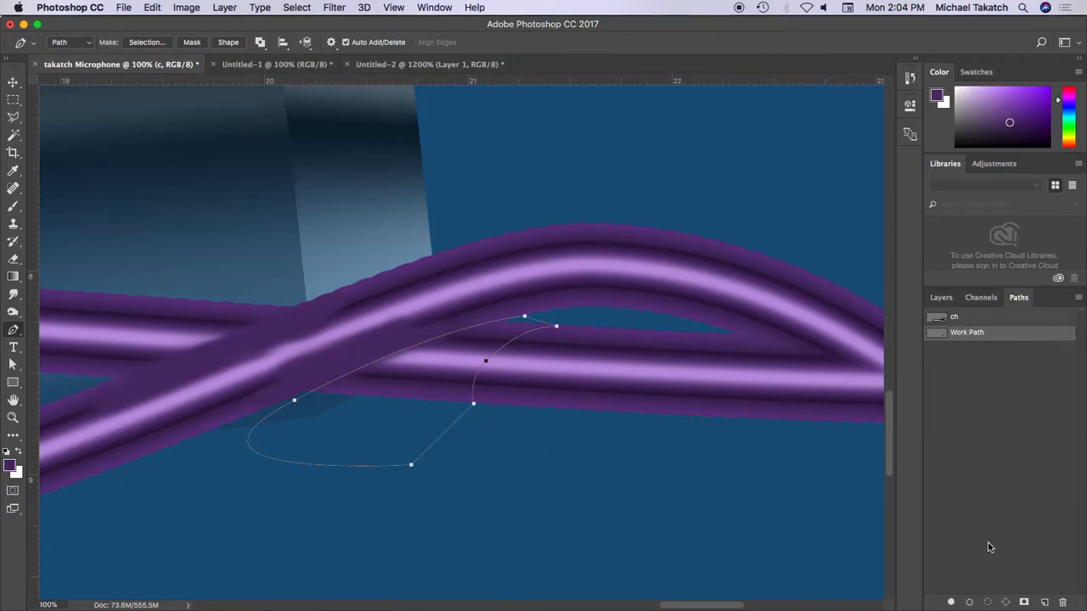
{"action": "left_click", "coordinate": [989, 603]}
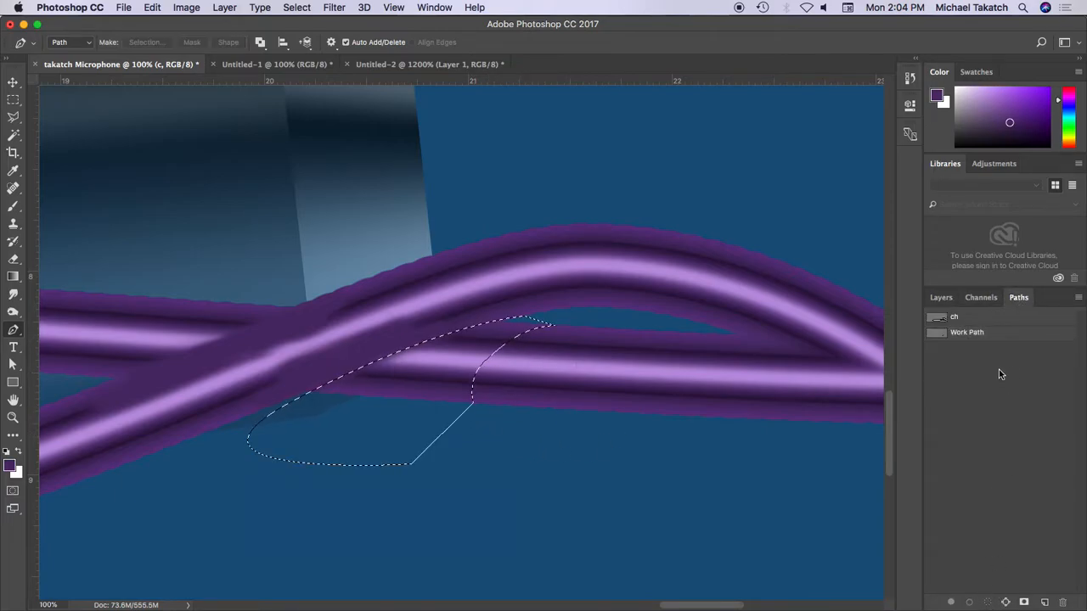
{"action": "left_click", "coordinate": [946, 298]}
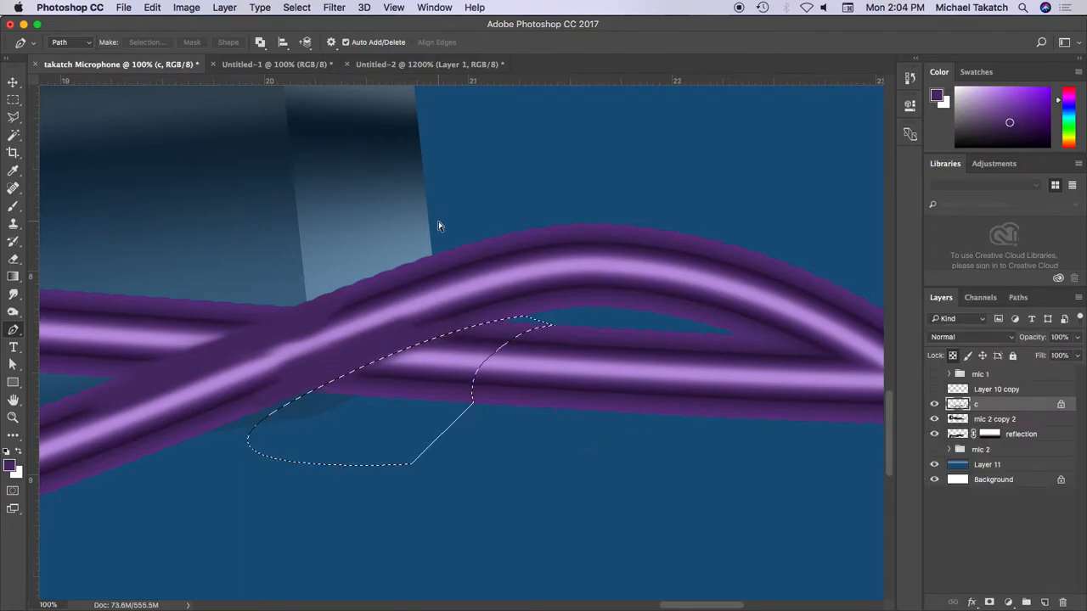
{"action": "key", "text": "super+h"}
{"action": "key", "text": "b"}
{"action": "mouse_move", "coordinate": [484, 348]}
{"action": "left_mouse_down"}
{"action": "mouse_move", "coordinate": [531, 338]}
{"action": "mouse_move", "coordinate": [365, 373]}
{"action": "mouse_move", "coordinate": [424, 373]}
{"action": "left_mouse_up"}
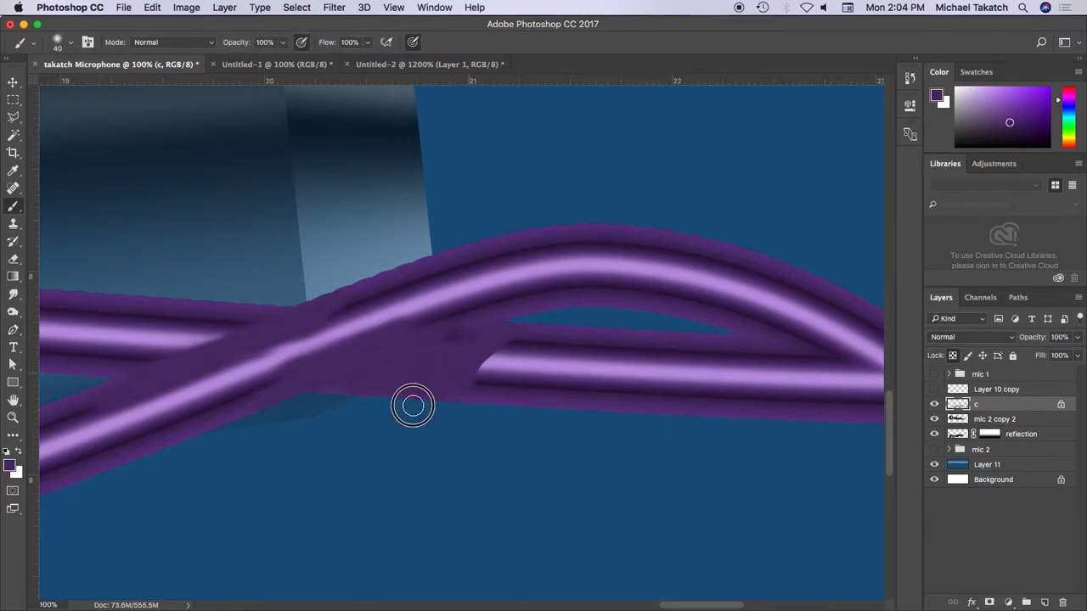
{"action": "key", "text": "super+z"}
Paint a soft black shadow at 60% brush opacity on the lower strand beside the crossing.
{"action": "left_click", "coordinate": [282, 42]}
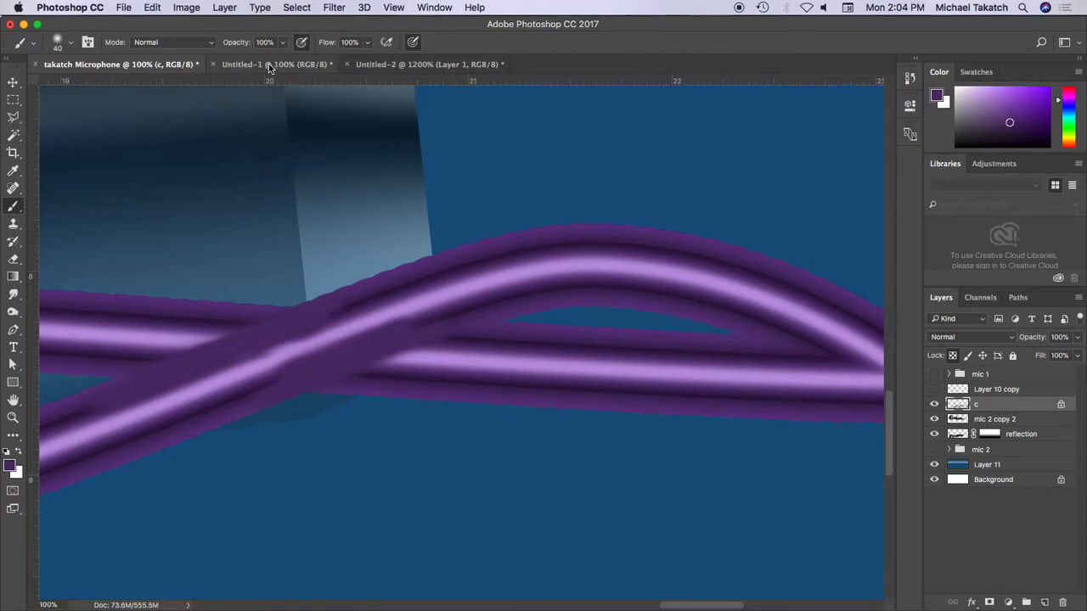
{"action": "left_click_drag", "start_coordinate": [281, 59], "coordinate": [257, 60]}
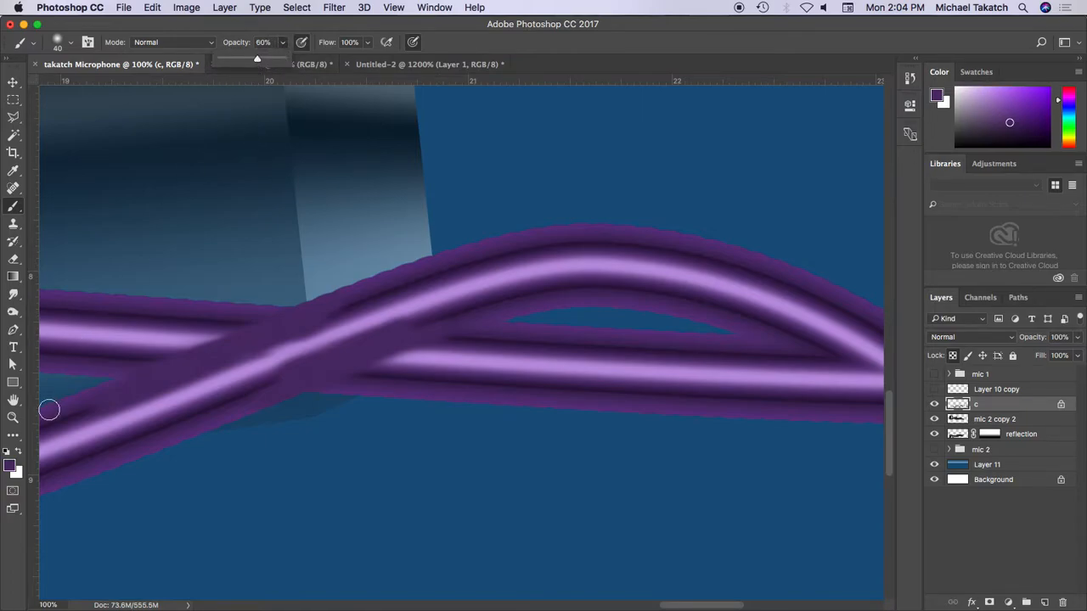
{"action": "left_click", "coordinate": [8, 451]}
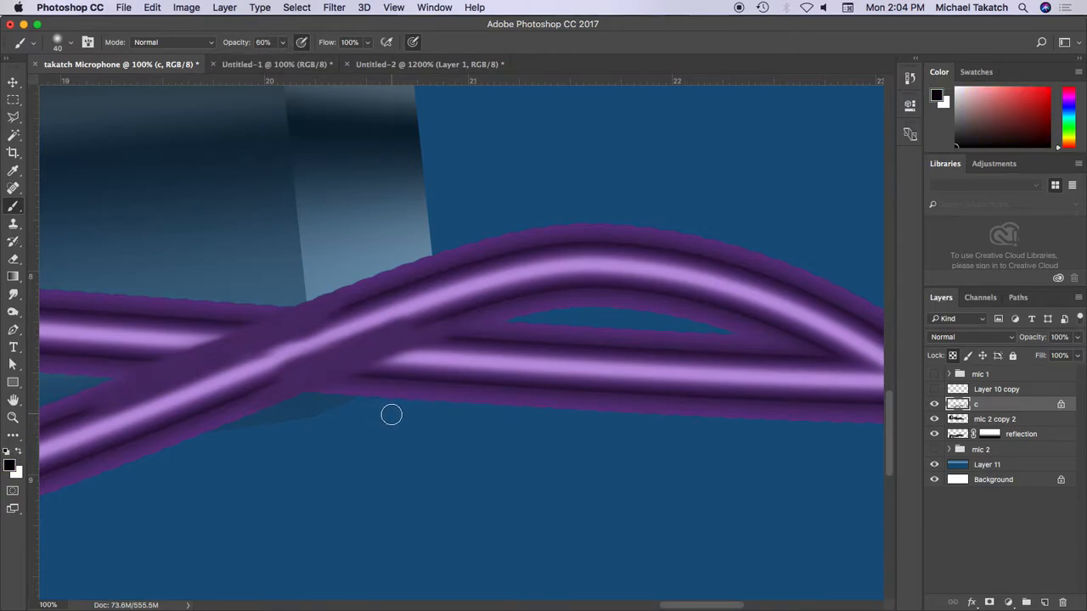
{"action": "key", "text": "bracketright"}
{"action": "key", "text": "bracketright"}
{"action": "key", "text": "bracketright"}
{"action": "key", "text": "bracketright"}
{"action": "key", "text": "bracketright"}
{"action": "key", "text": "bracketright"}
{"action": "key", "text": "bracketright"}
{"action": "key", "text": "bracketright"}
{"action": "key", "text": "bracketright"}
{"action": "left_click_drag", "start_coordinate": [475, 374], "coordinate": [543, 331]}
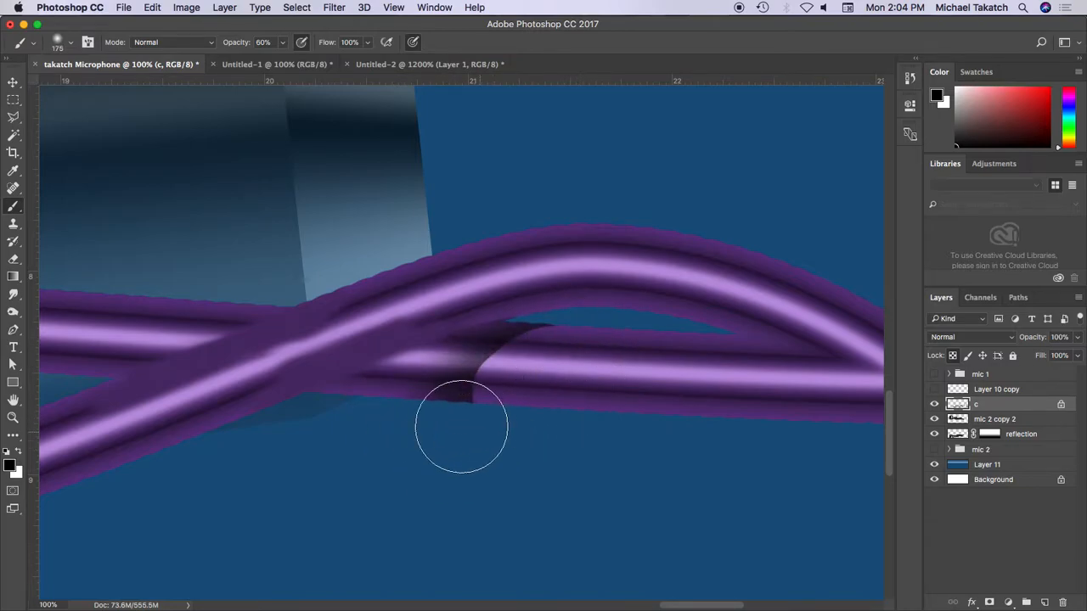
{"action": "left_click_drag", "start_coordinate": [285, 373], "coordinate": [374, 327]}
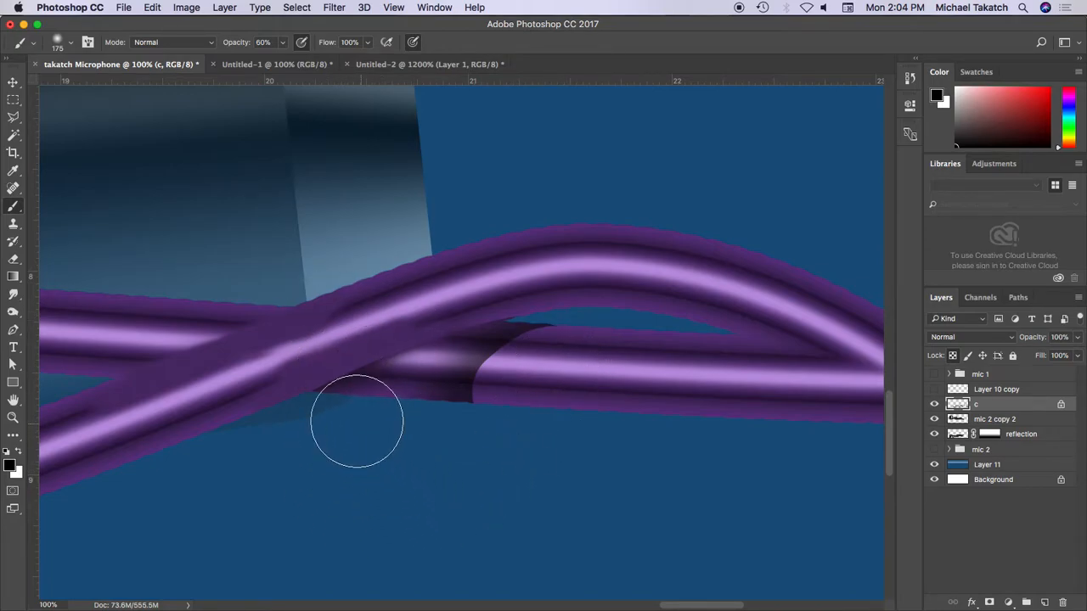
{"action": "left_click_drag", "start_coordinate": [339, 399], "coordinate": [433, 373]}
{"action": "key", "text": "super+z"}
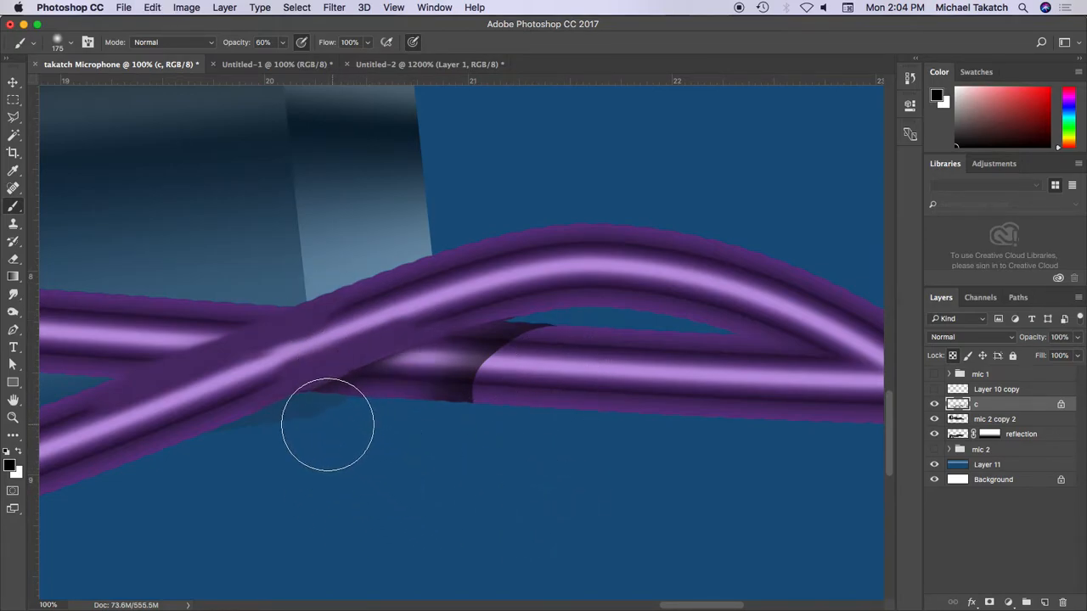
{"action": "left_click_drag", "start_coordinate": [775, 492], "coordinate": [435, 409]}
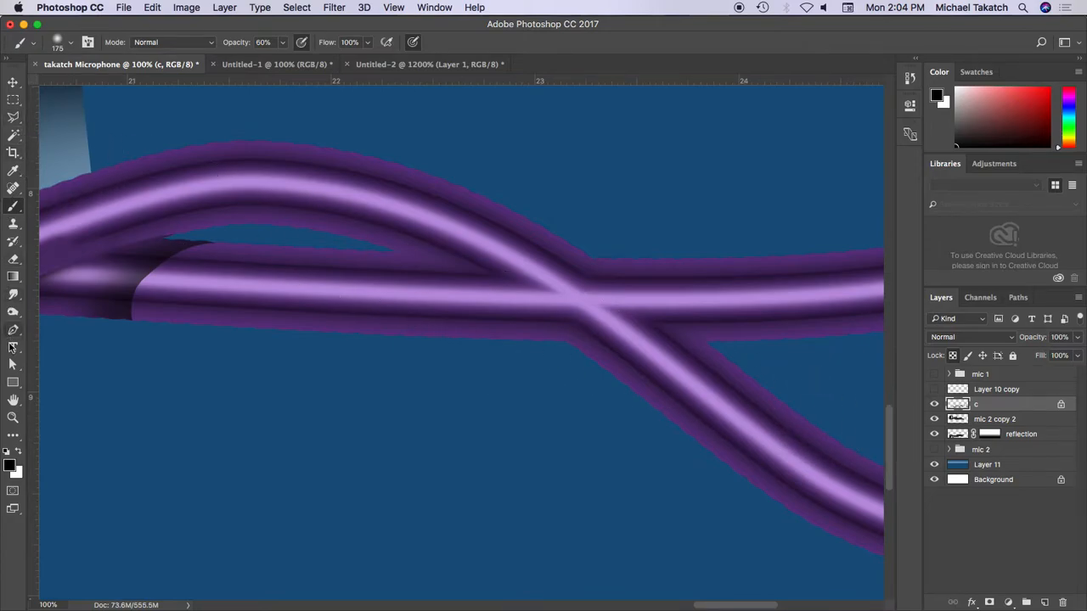
{"action": "left_click", "coordinate": [17, 332]}
Draw a closed pen path around the straight strand at the right crossing.
{"action": "left_click", "coordinate": [371, 256]}
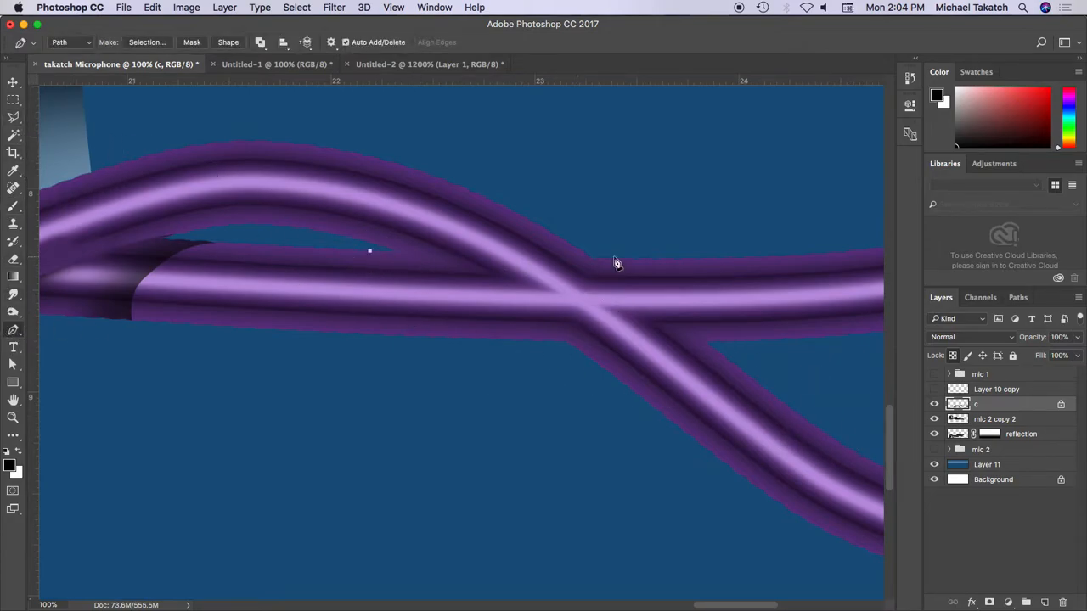
{"action": "left_click_drag", "start_coordinate": [673, 262], "coordinate": [772, 258]}
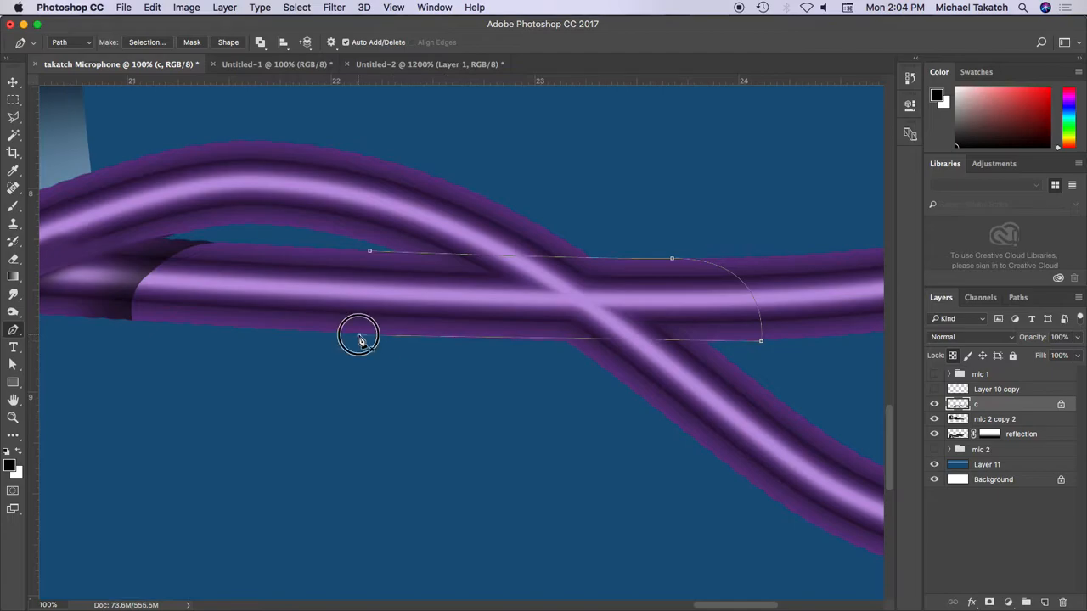
{"action": "left_click_drag", "start_coordinate": [359, 335], "coordinate": [287, 332]}
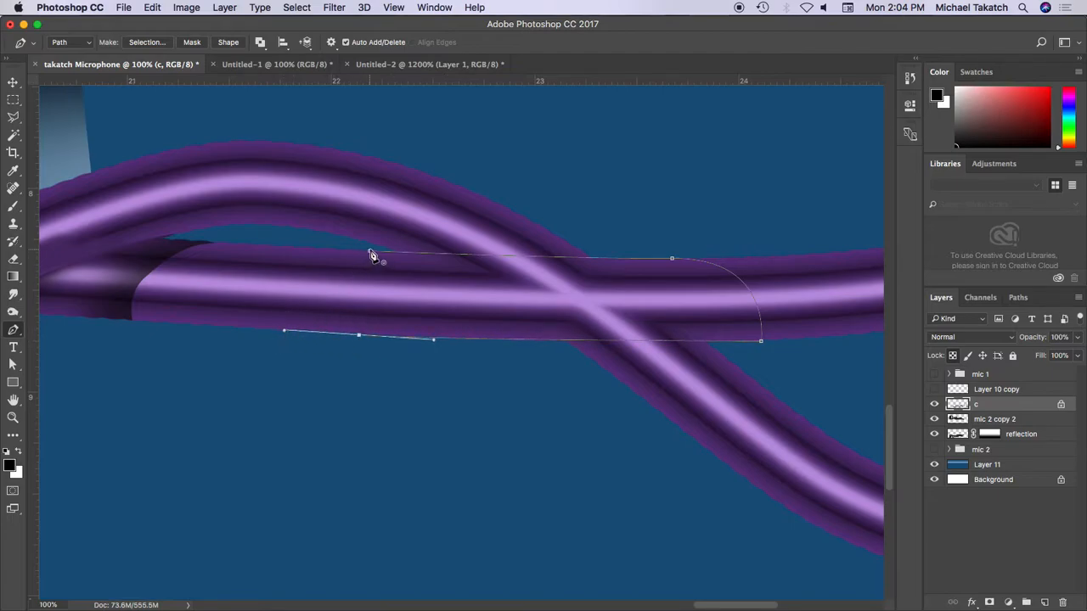
{"action": "left_click", "coordinate": [369, 254]}
Save the work path as Path 1 and load it as a selection with hidden edges.
{"action": "left_click", "coordinate": [1018, 297]}
{"action": "double_click", "coordinate": [980, 336]}
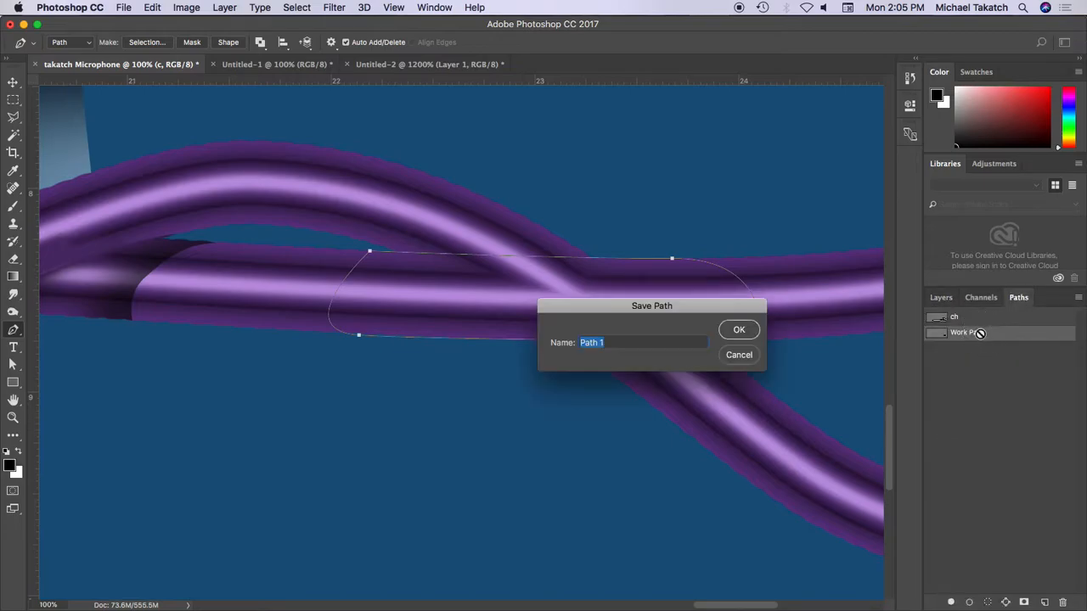
{"action": "left_click", "coordinate": [740, 330]}
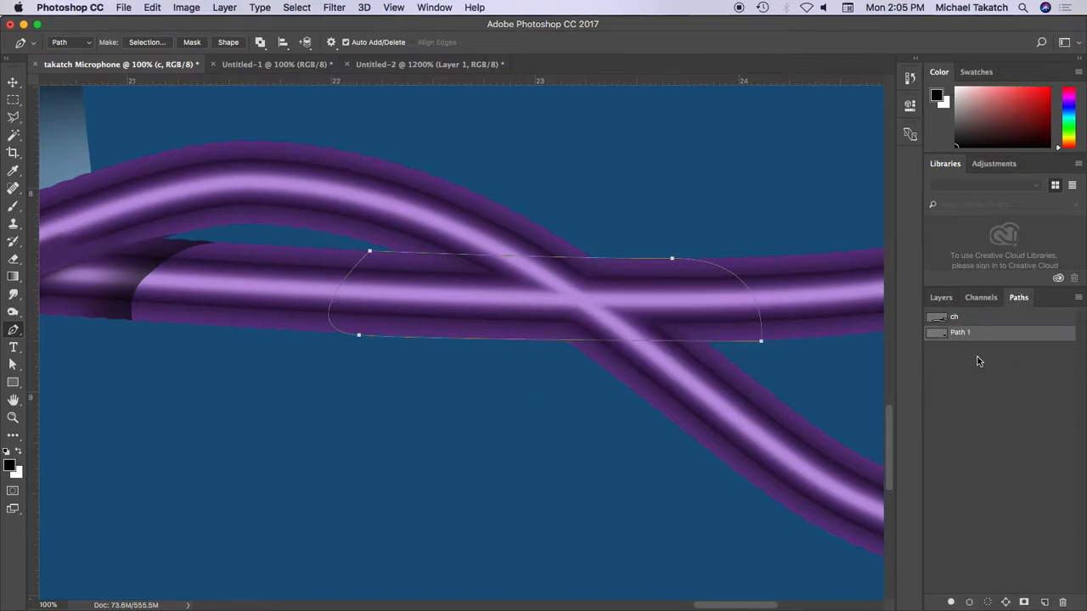
{"action": "left_click", "coordinate": [988, 603]}
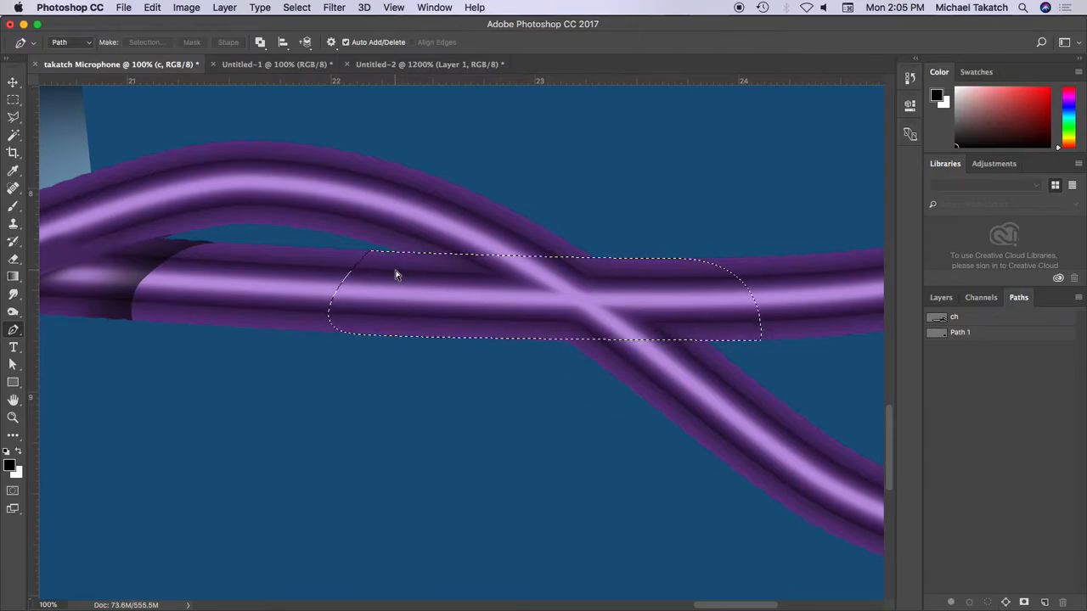
{"action": "key", "text": "super+h"}
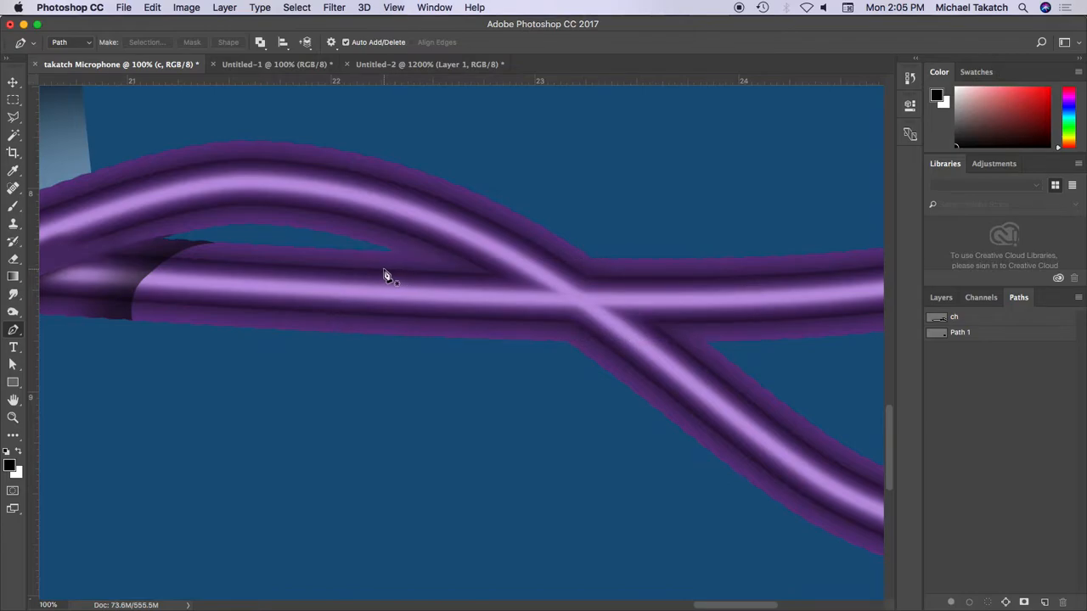
Sample the cable purple and paint it over the crossing and the strand edges.
{"action": "key", "text": "i"}
{"action": "left_click", "coordinate": [384, 254]}
{"action": "key", "text": "b"}
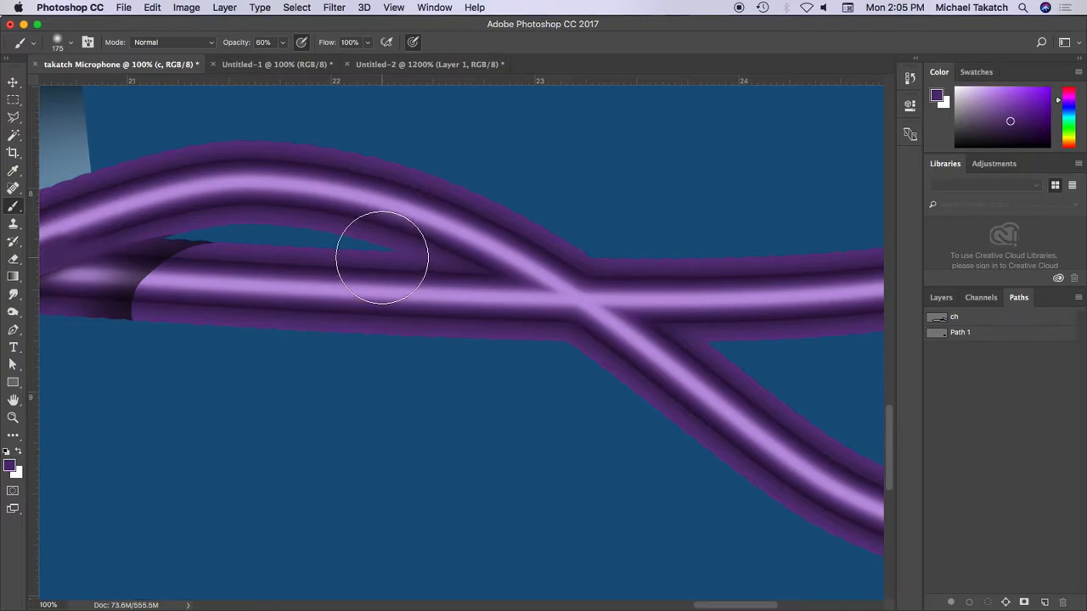
{"action": "key", "text": "bracketleft"}
{"action": "key", "text": "bracketleft"}
{"action": "key", "text": "bracketleft"}
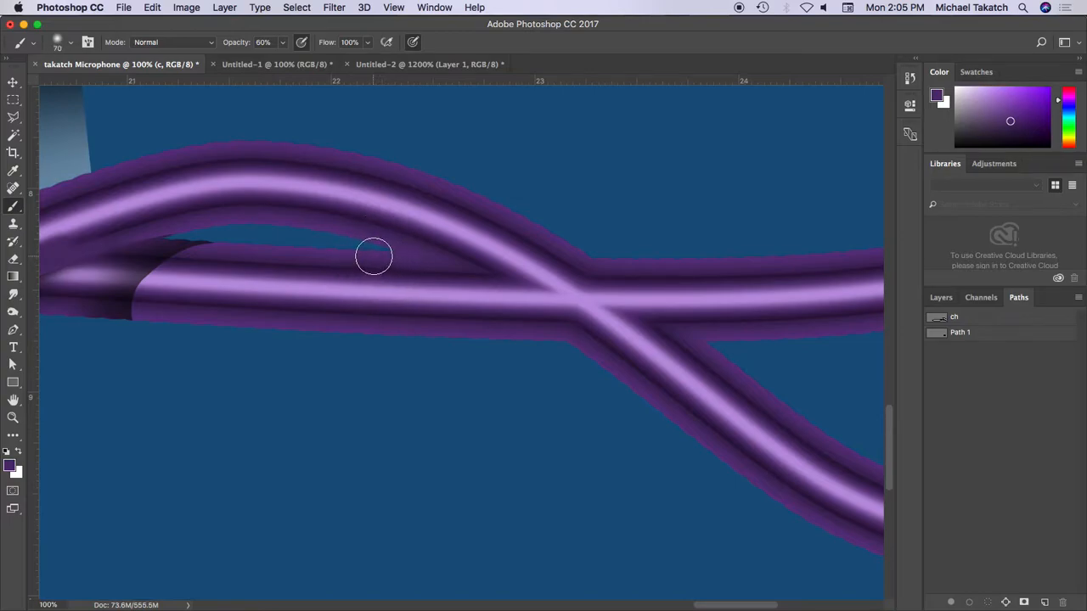
{"action": "left_click", "coordinate": [630, 264]}
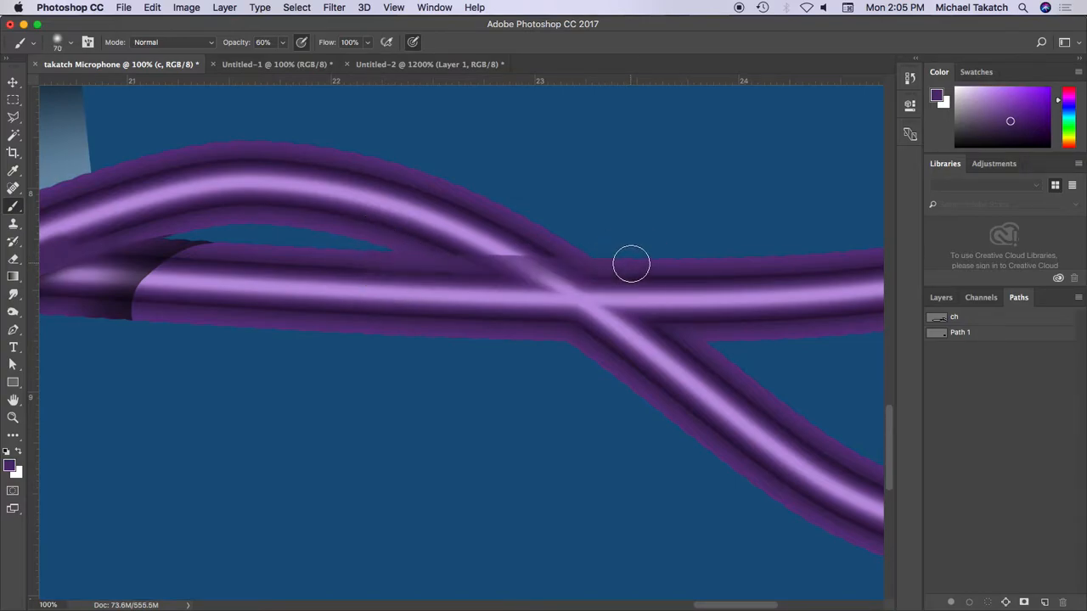
{"action": "left_click", "coordinate": [348, 250]}
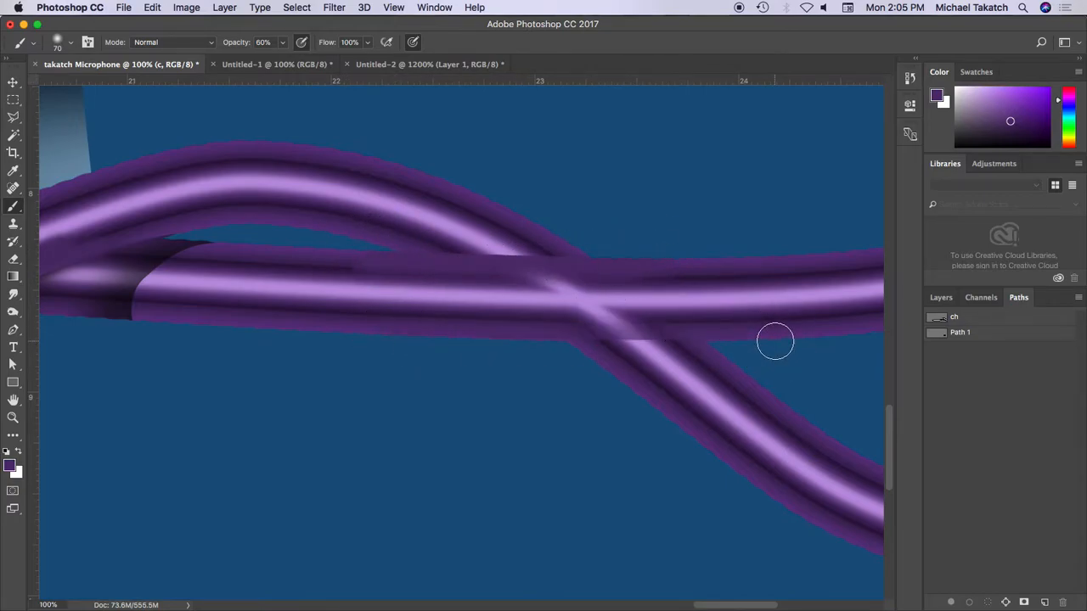
{"action": "left_click", "coordinate": [425, 337], "text": "shift"}
{"action": "left_click", "coordinate": [774, 341], "text": "shift"}
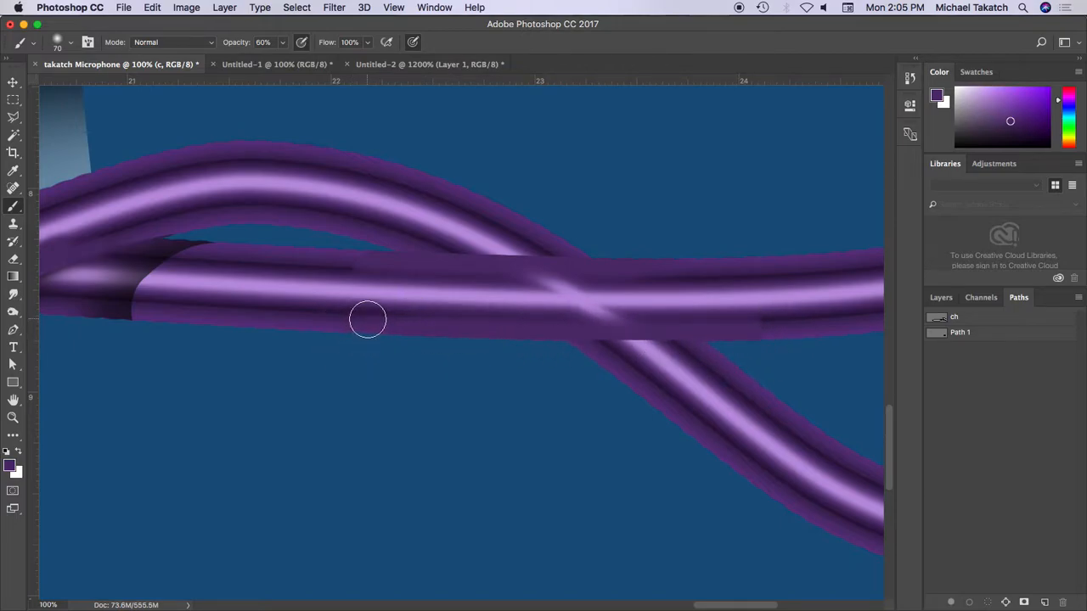
Paint darker purple along the strand's lower band and smooth the light-purple highlight.
{"action": "key", "text": "alt"}
{"action": "left_click", "coordinate": [342, 265]}
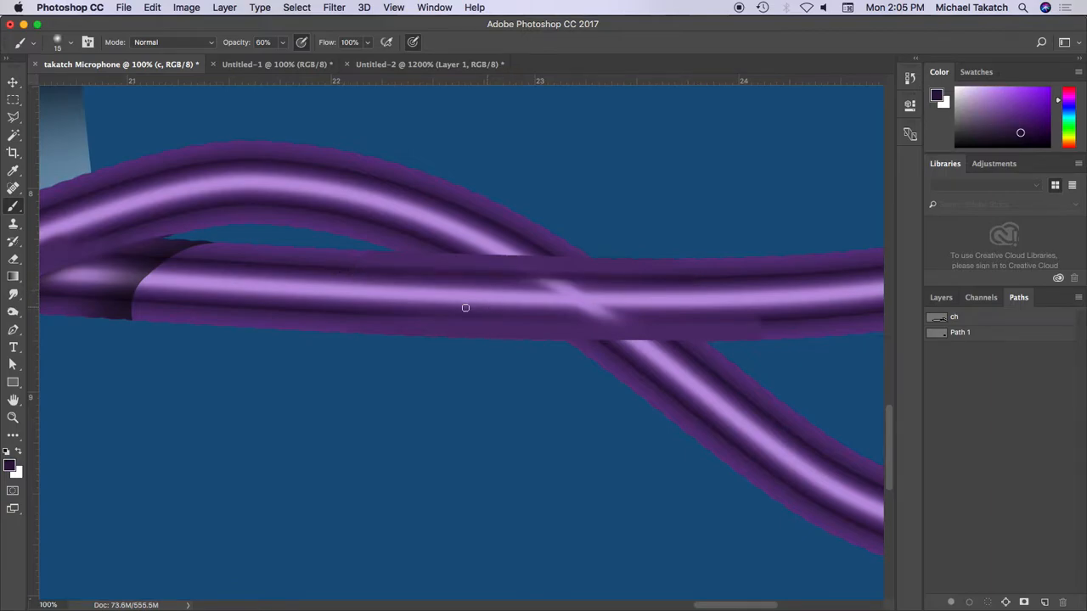
{"action": "mouse_move", "coordinate": [772, 317]}
{"action": "left_mouse_down"}
{"action": "mouse_move", "coordinate": [522, 320]}
{"action": "mouse_move", "coordinate": [625, 316]}
{"action": "left_mouse_up"}
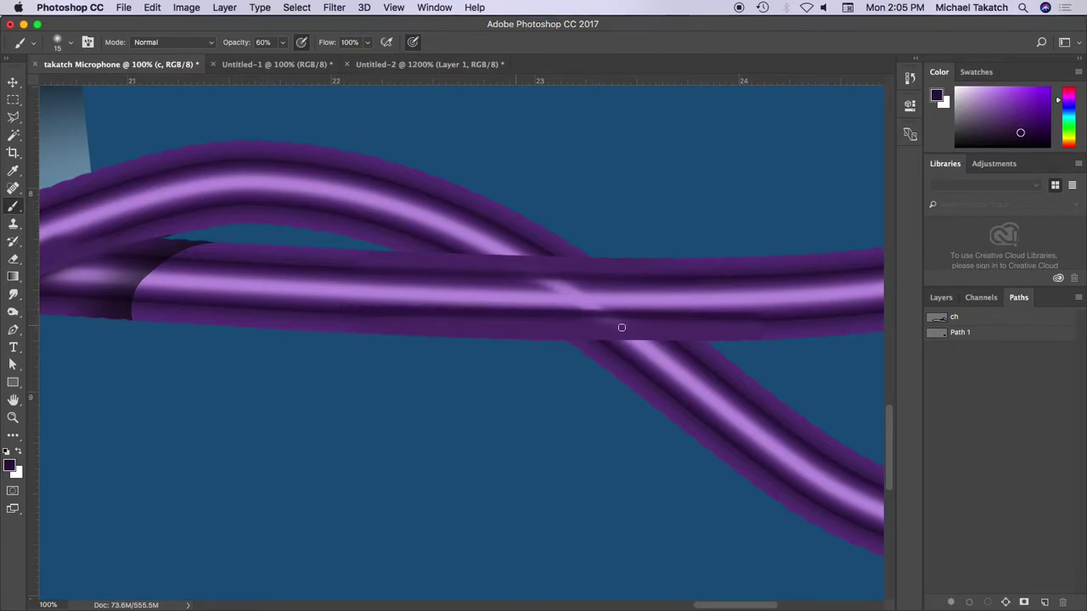
{"action": "key", "text": "i"}
{"action": "left_click", "coordinate": [570, 296]}
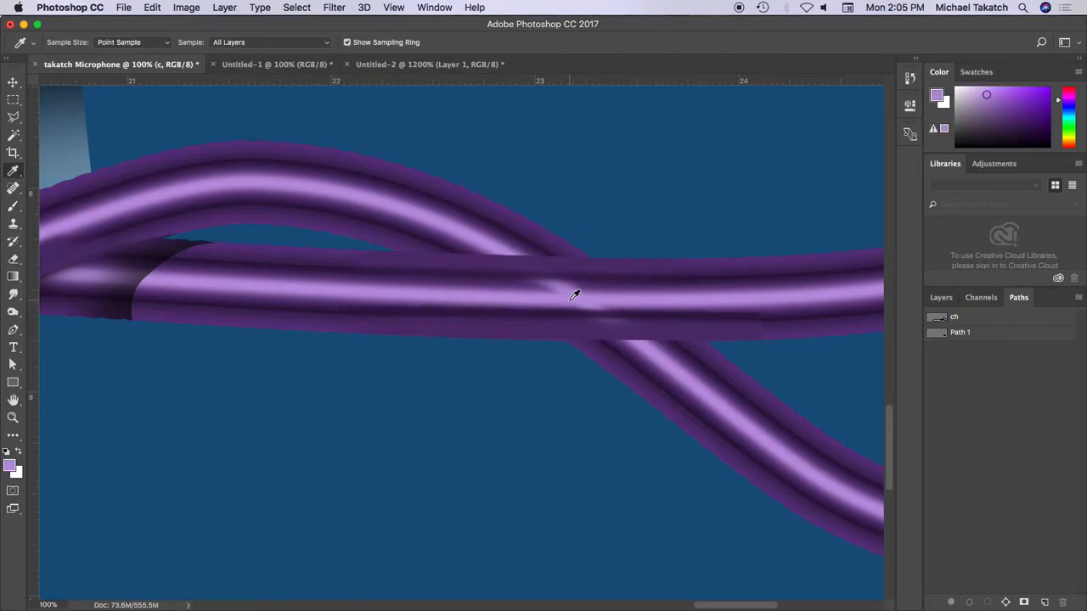
{"action": "key", "text": "b"}
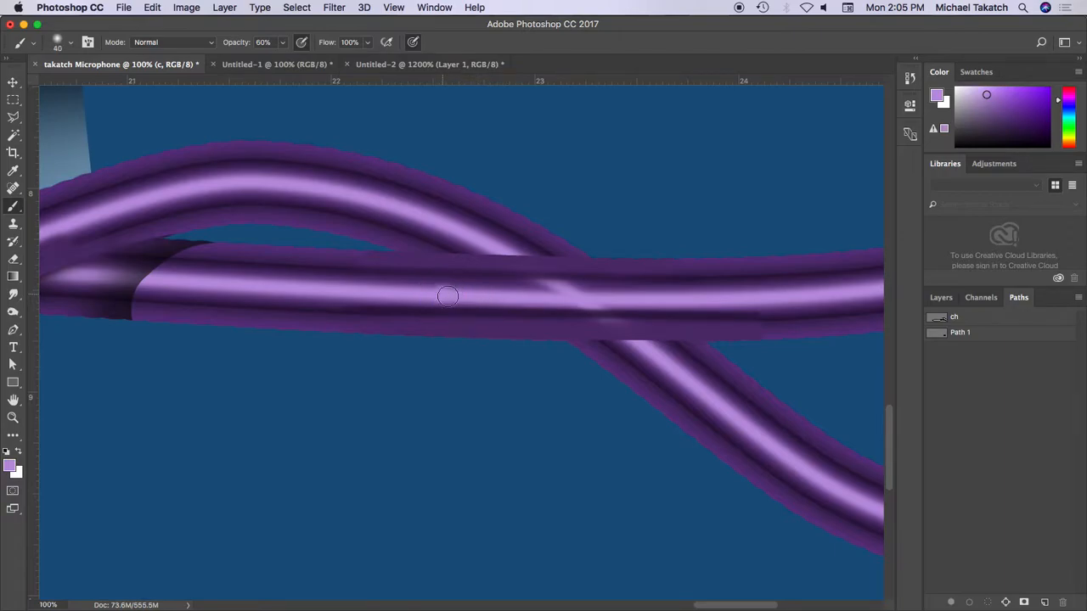
{"action": "mouse_move", "coordinate": [719, 298]}
{"action": "left_mouse_down"}
{"action": "mouse_move", "coordinate": [441, 287]}
{"action": "mouse_move", "coordinate": [718, 289]}
{"action": "left_mouse_up"}
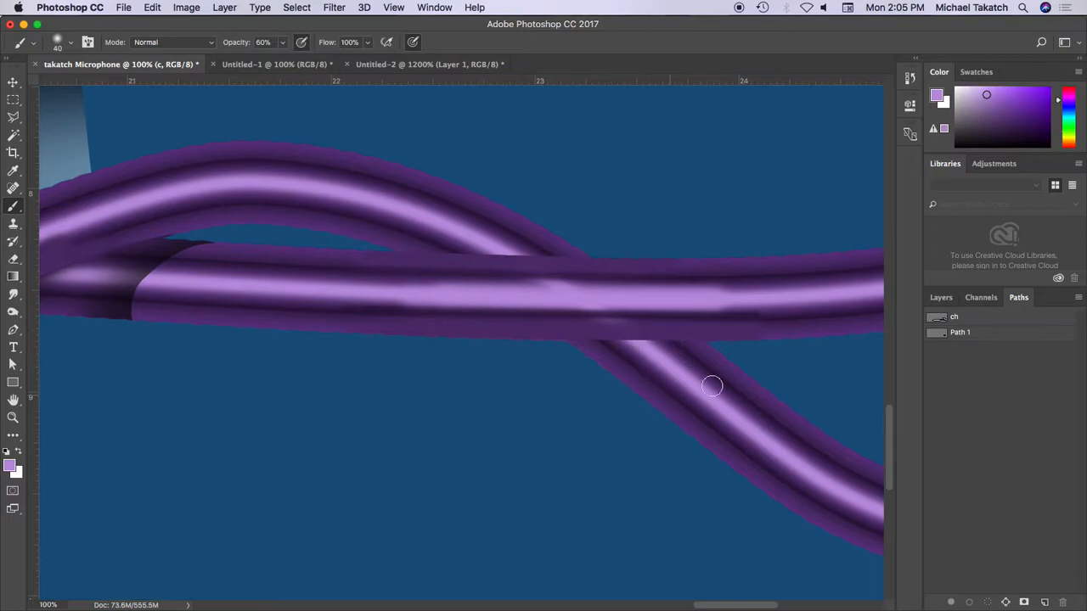
{"action": "left_click", "coordinate": [969, 333]}
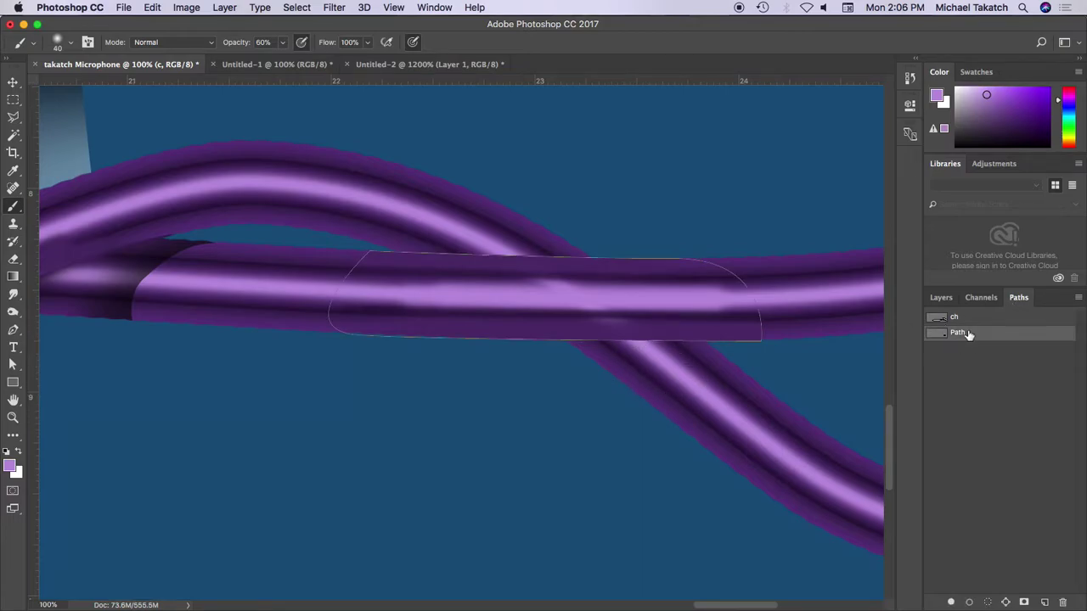
Load Path 1 as a selection, invert it and set the brush to black at a larger size.
{"action": "left_click", "coordinate": [986, 603]}
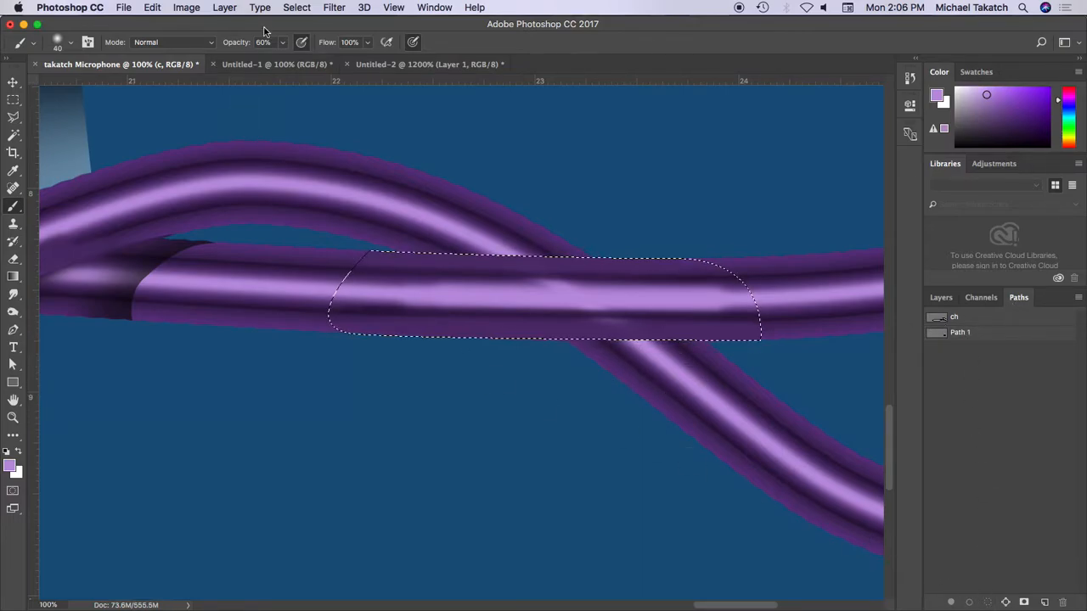
{"action": "left_click", "coordinate": [296, 7]}
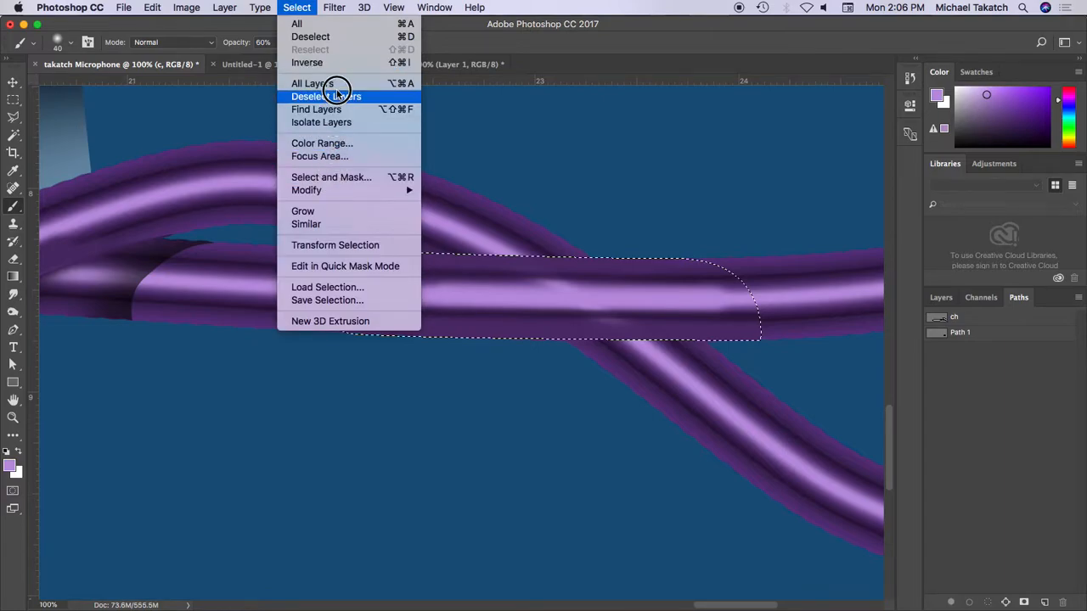
{"action": "left_click", "coordinate": [340, 66]}
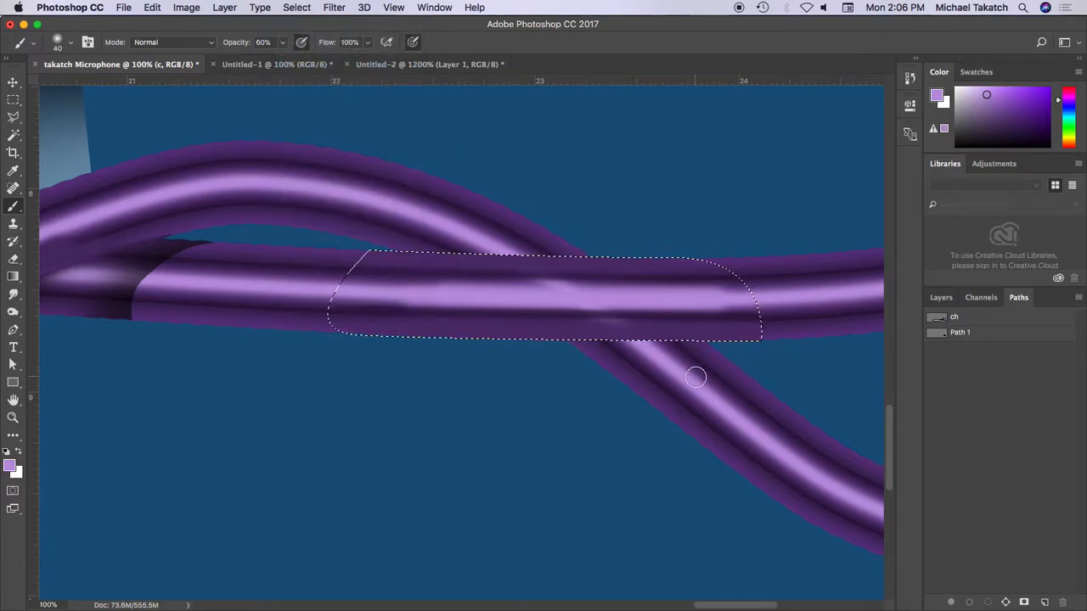
{"action": "left_click_drag", "start_coordinate": [616, 369], "coordinate": [624, 382]}
{"action": "key", "text": "super+z"}
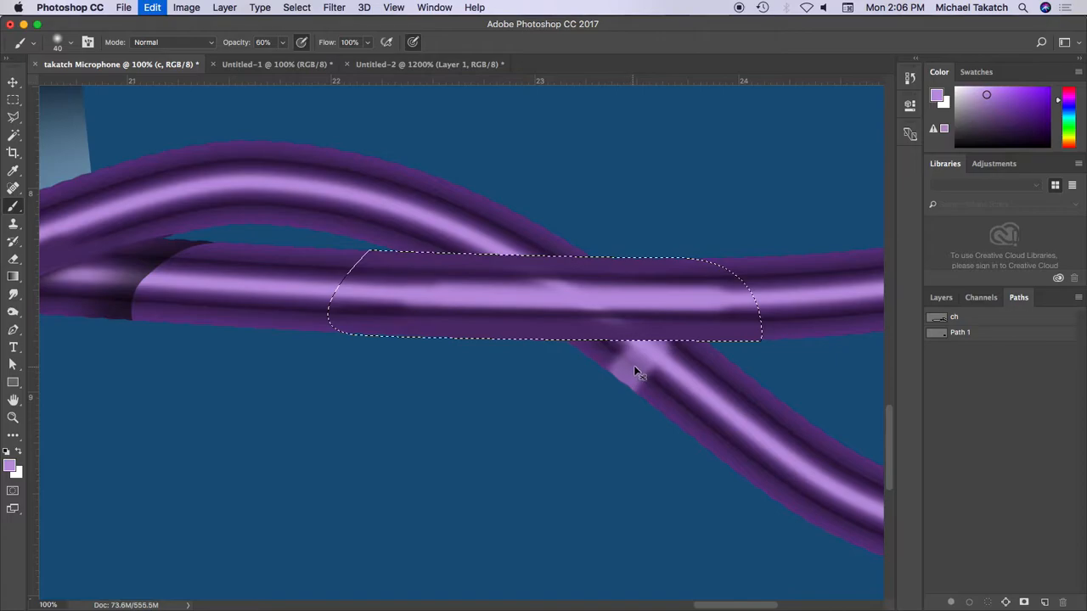
{"action": "left_click", "coordinate": [632, 365]}
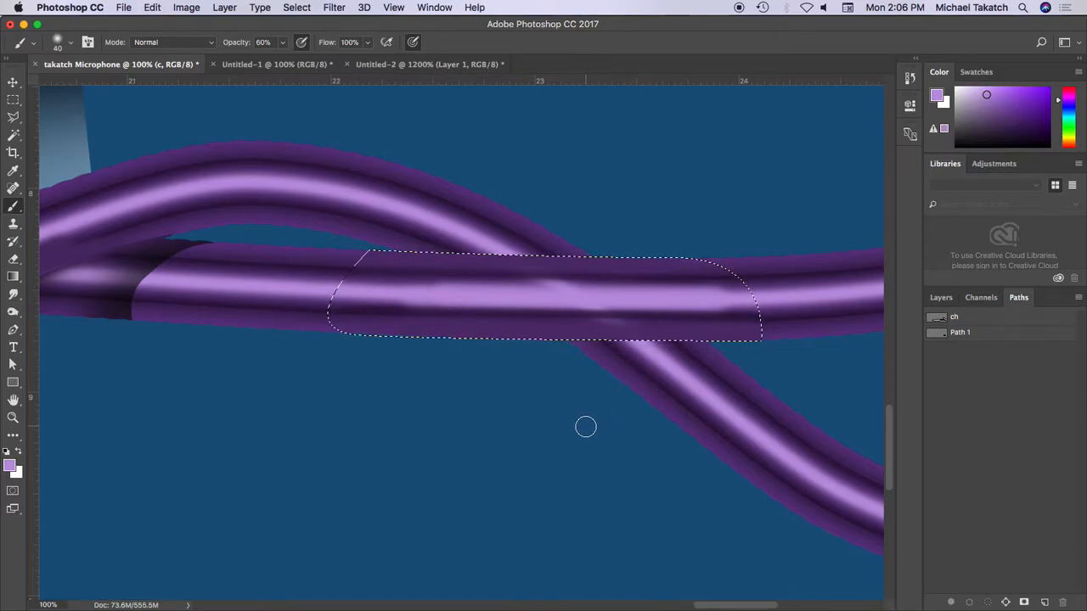
{"action": "key", "text": "x"}
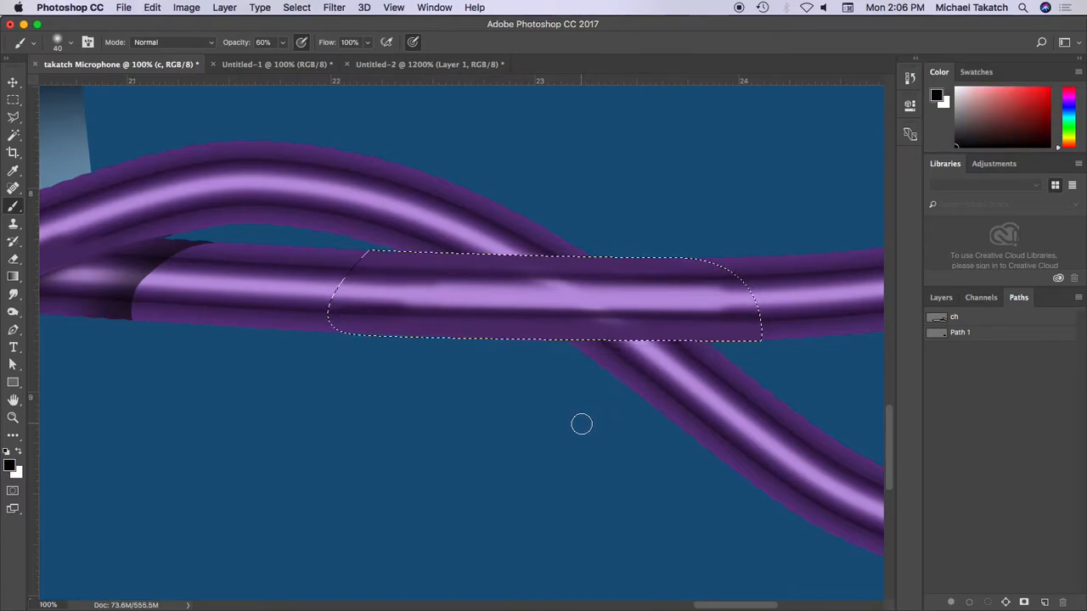
{"action": "key", "text": "bracketright"}
{"action": "key", "text": "bracketright"}
{"action": "key", "text": "bracketright"}
{"action": "key", "text": "bracketright"}
{"action": "key", "text": "bracketright"}
{"action": "key", "text": "bracketright"}
{"action": "key", "text": "bracketright"}
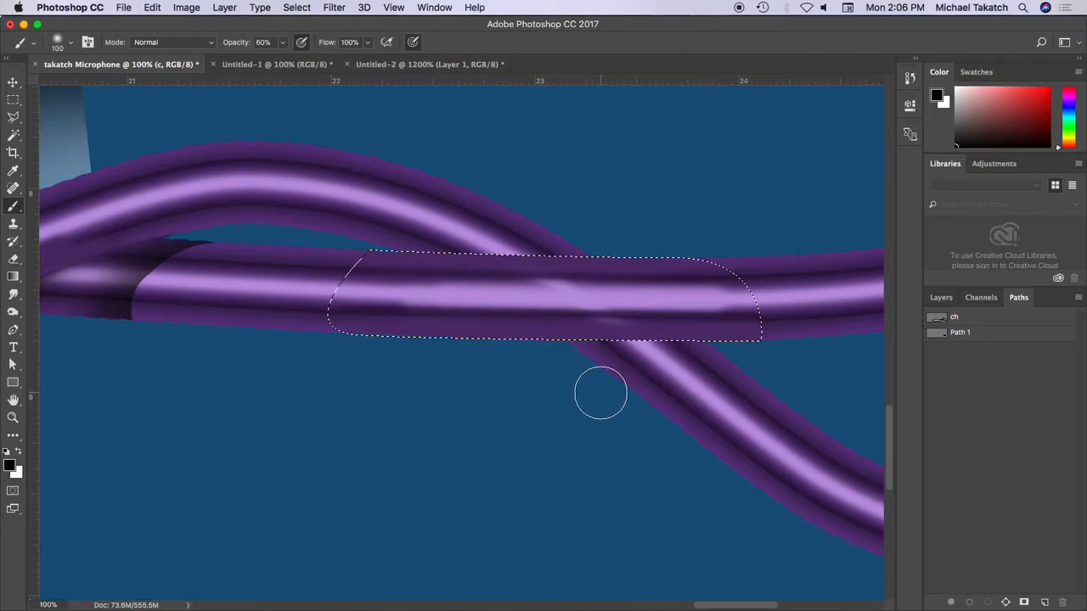
Paint the dark shadow where the lower strand passes under, then zoom out to the whole scene.
{"action": "left_click_drag", "start_coordinate": [601, 393], "coordinate": [730, 327]}
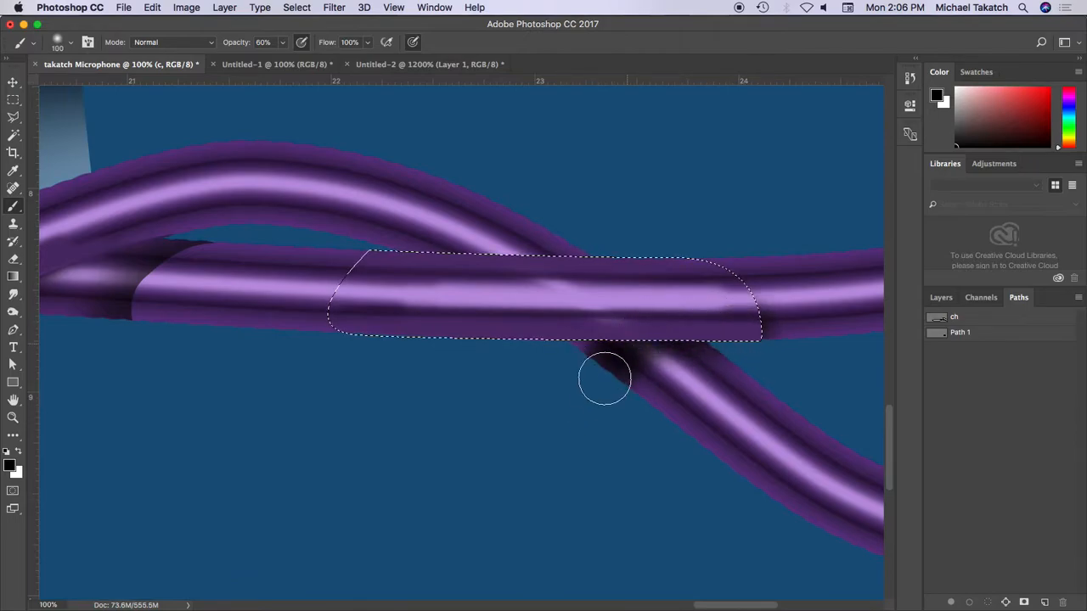
{"action": "left_click_drag", "start_coordinate": [582, 356], "coordinate": [628, 386]}
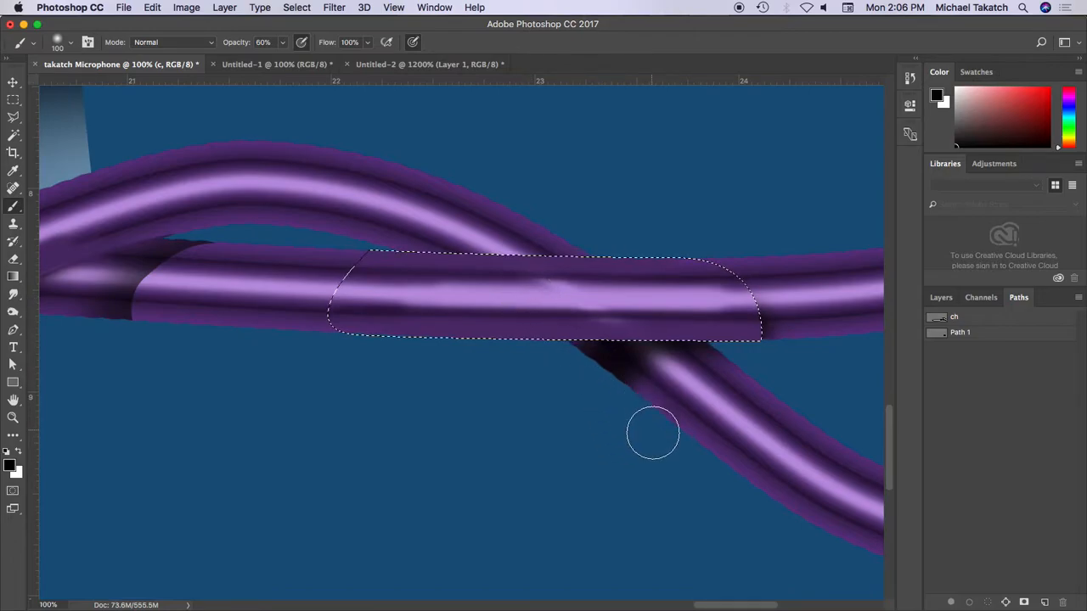
{"action": "mouse_move", "coordinate": [631, 369]}
{"action": "left_mouse_down"}
{"action": "mouse_move", "coordinate": [616, 382]}
{"action": "mouse_move", "coordinate": [632, 377]}
{"action": "left_mouse_up"}
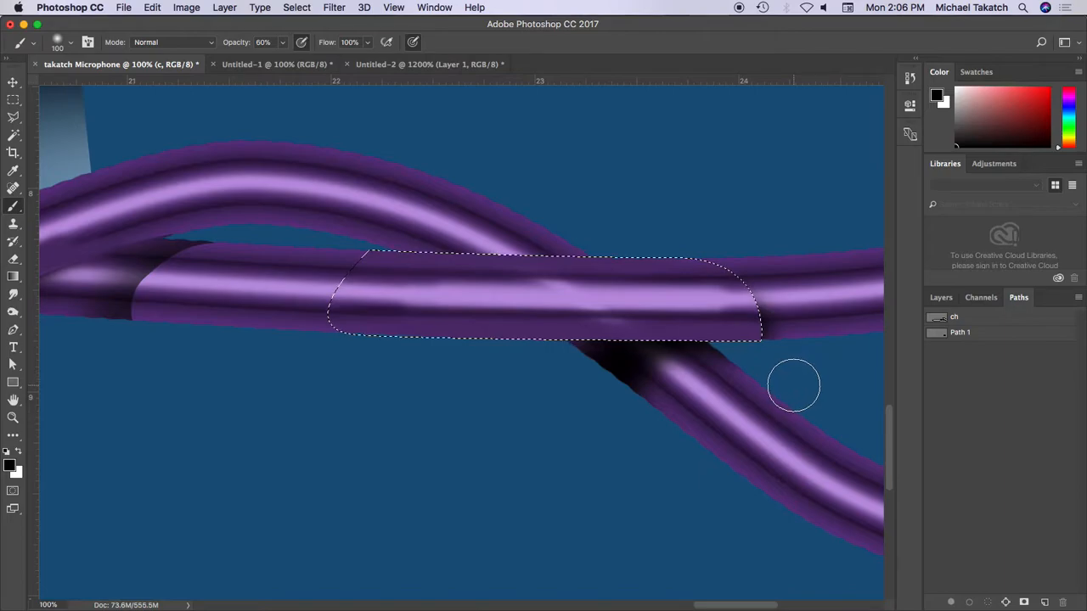
{"action": "key", "text": "super+h"}
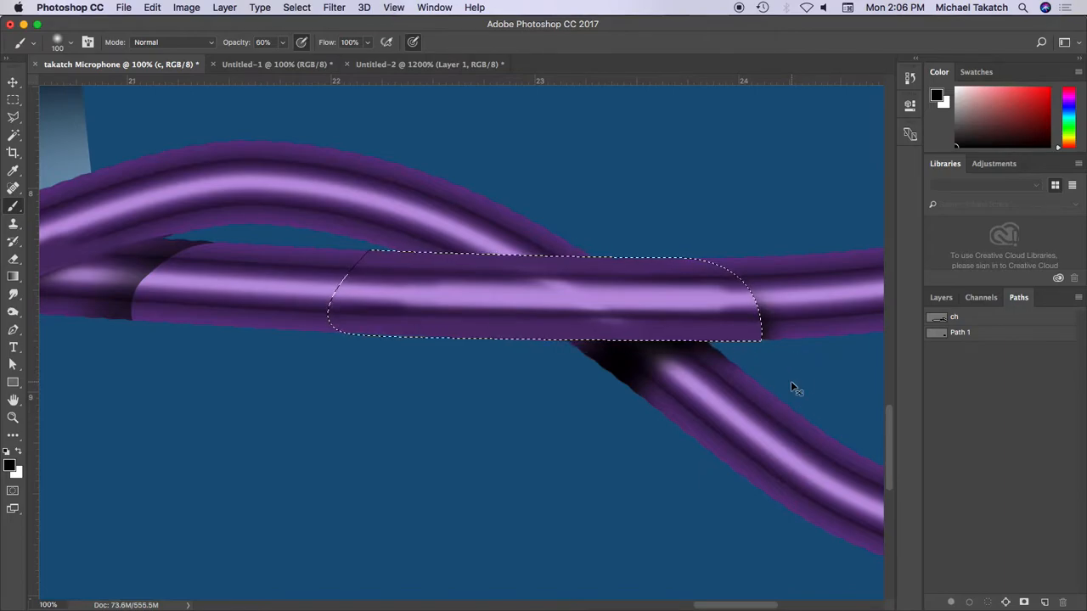
{"action": "key", "text": "super+h"}
{"action": "key", "text": "super+h"}
{"action": "key", "text": "super+minus"}
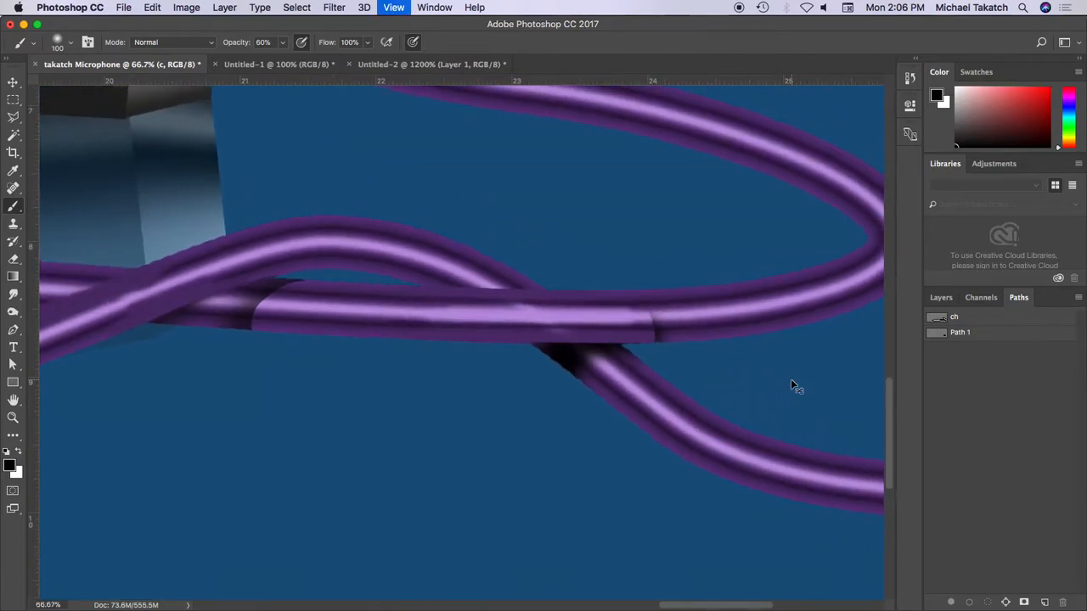
{"action": "key", "text": "super+minus"}
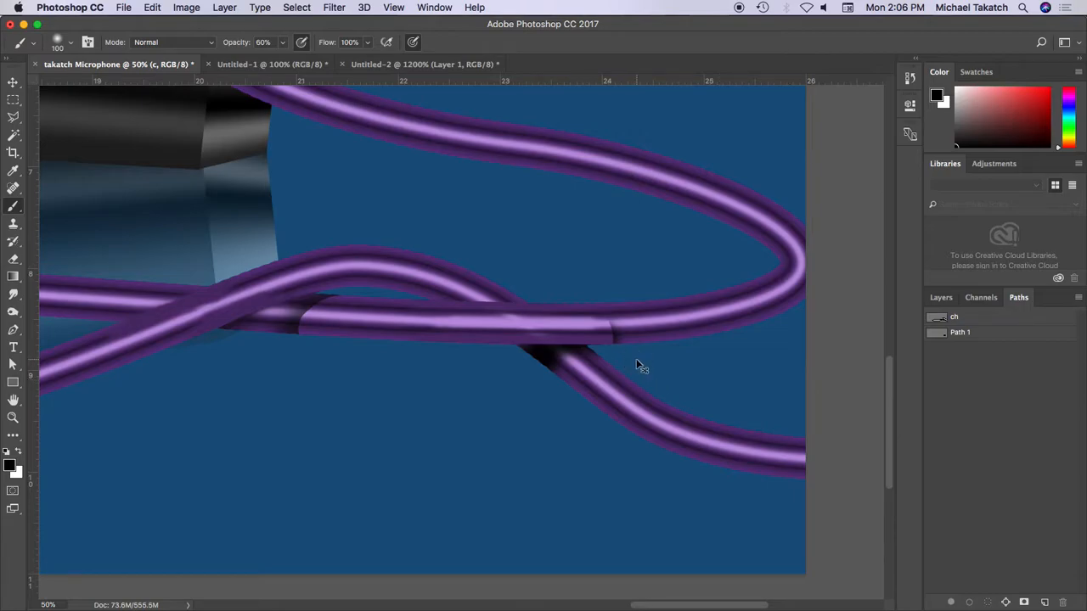
{"action": "key", "text": "super+z"}
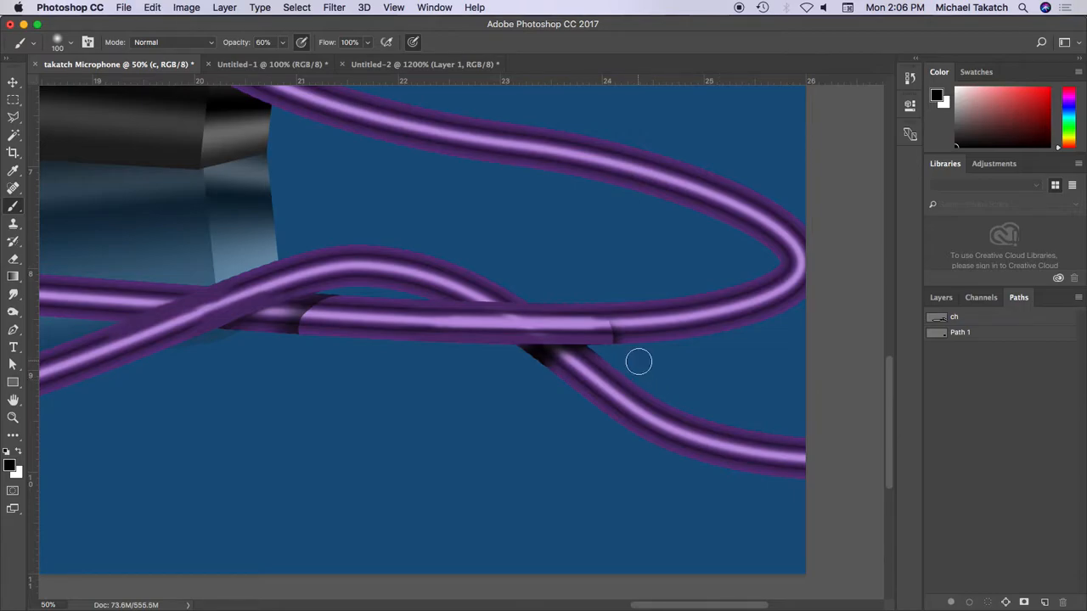
{"action": "scroll", "coordinate": [428, 358], "scroll_direction": "left", "scroll_amount": 6}
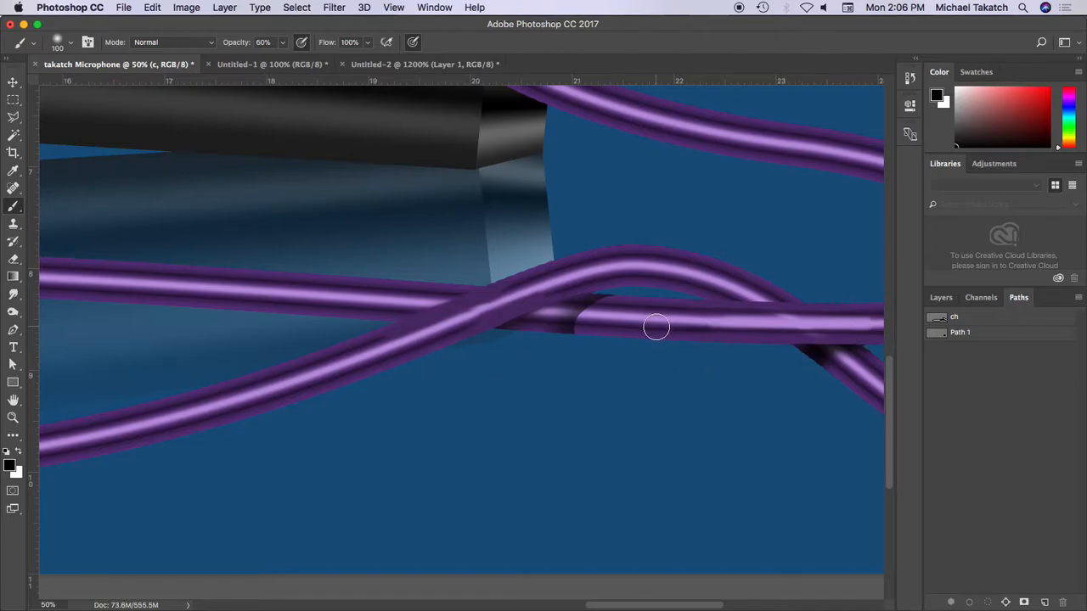
{"action": "key", "text": "super+minus"}
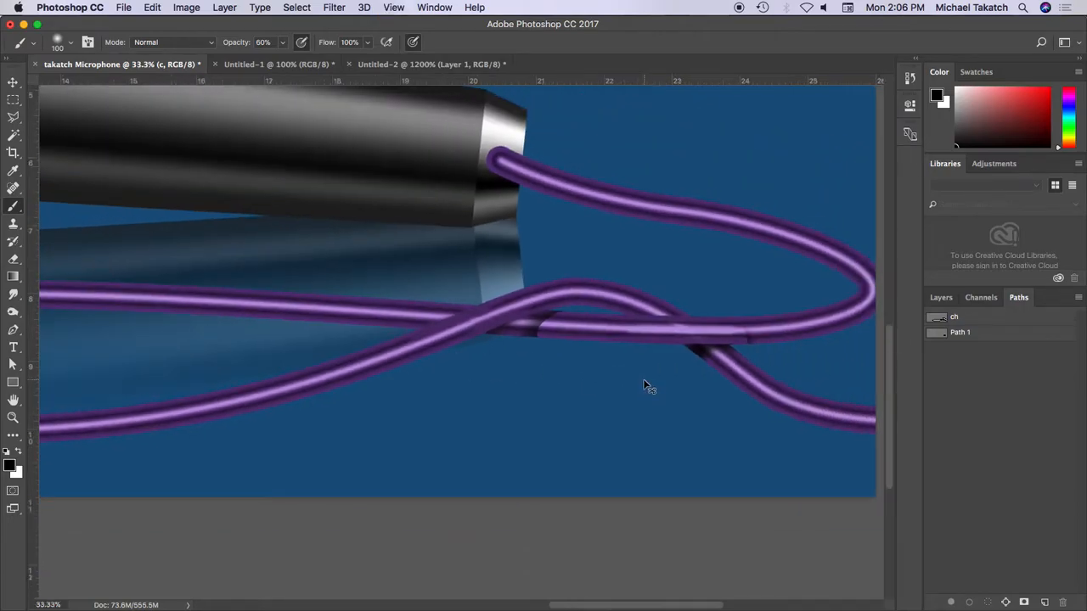
{"action": "key", "text": "super+minus"}
{"action": "key", "text": "super+minus"}
{"action": "key", "text": "super+minus"}
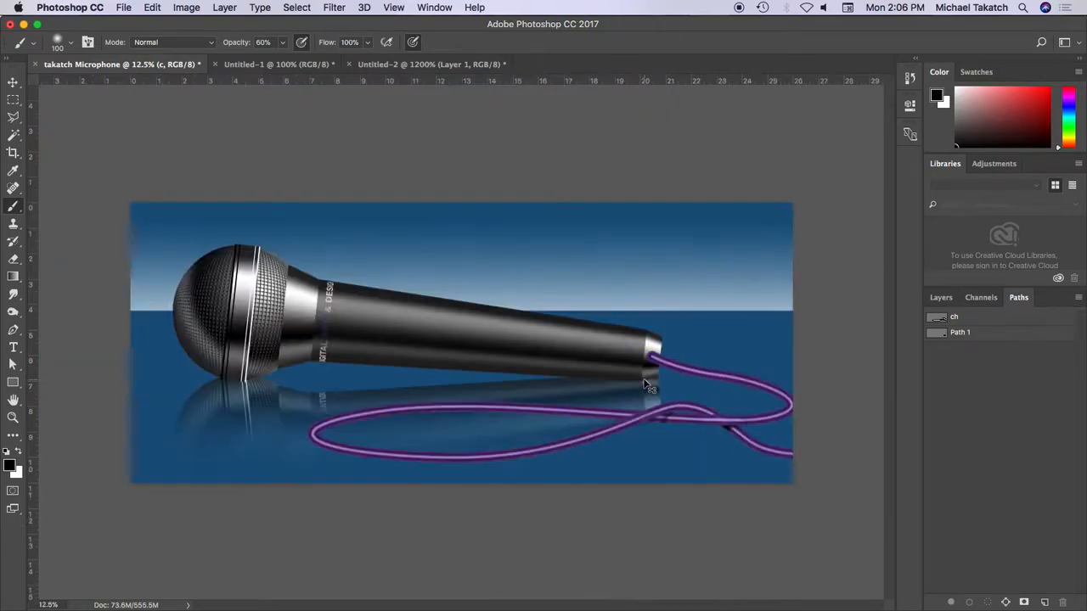
Toggle layers c and the mic to compare, then try erasing at the mic tip and undo it.
{"action": "left_click", "coordinate": [933, 297]}
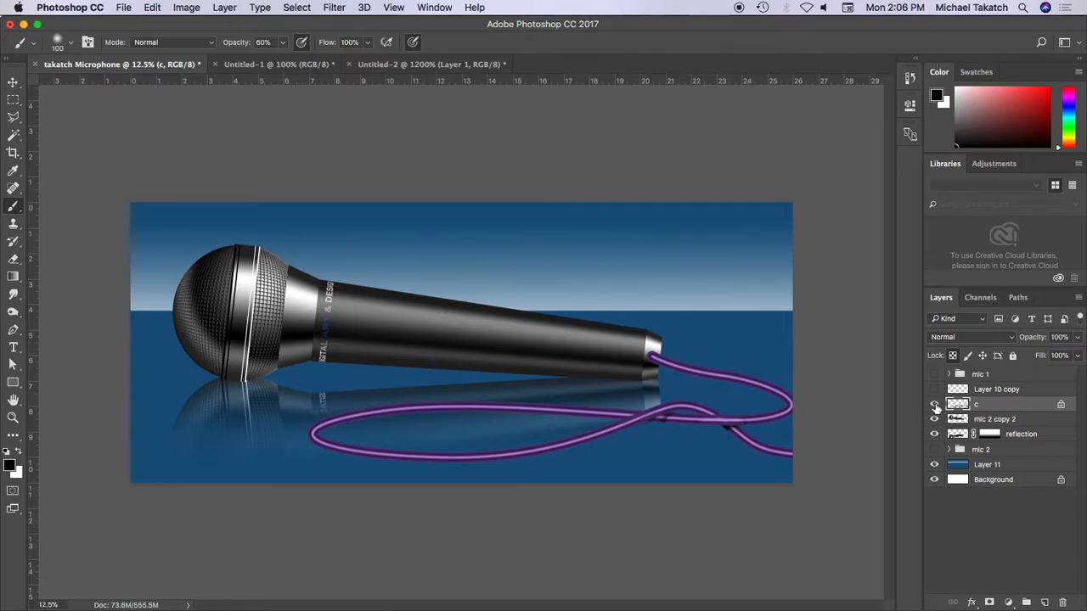
{"action": "left_click", "coordinate": [933, 404]}
{"action": "left_click", "coordinate": [934, 404]}
{"action": "left_click", "coordinate": [934, 419]}
{"action": "left_click", "coordinate": [957, 420], "text": "super"}
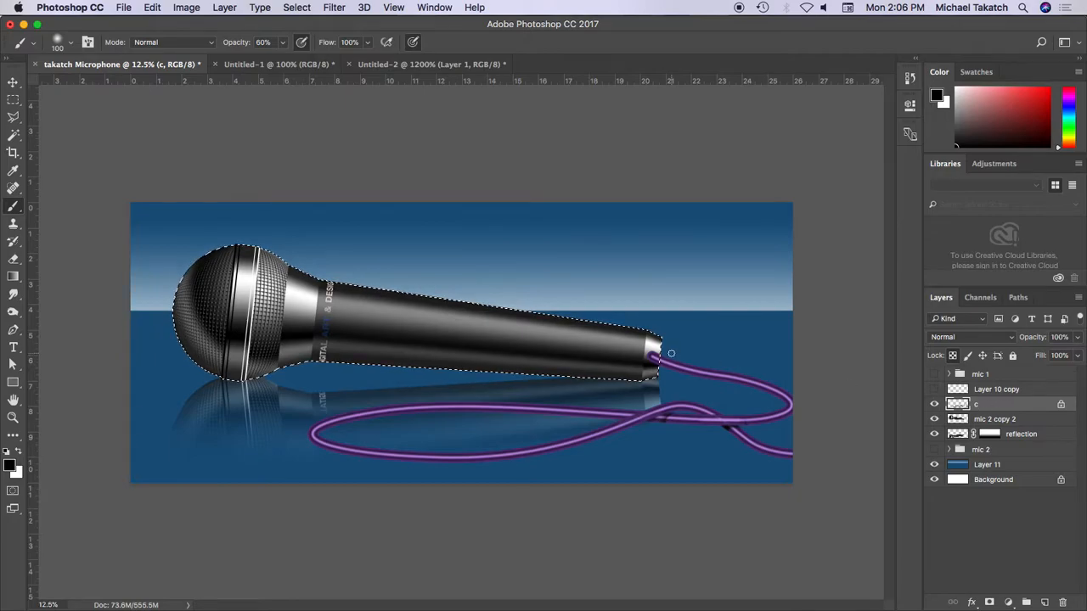
{"action": "left_click", "coordinate": [15, 258]}
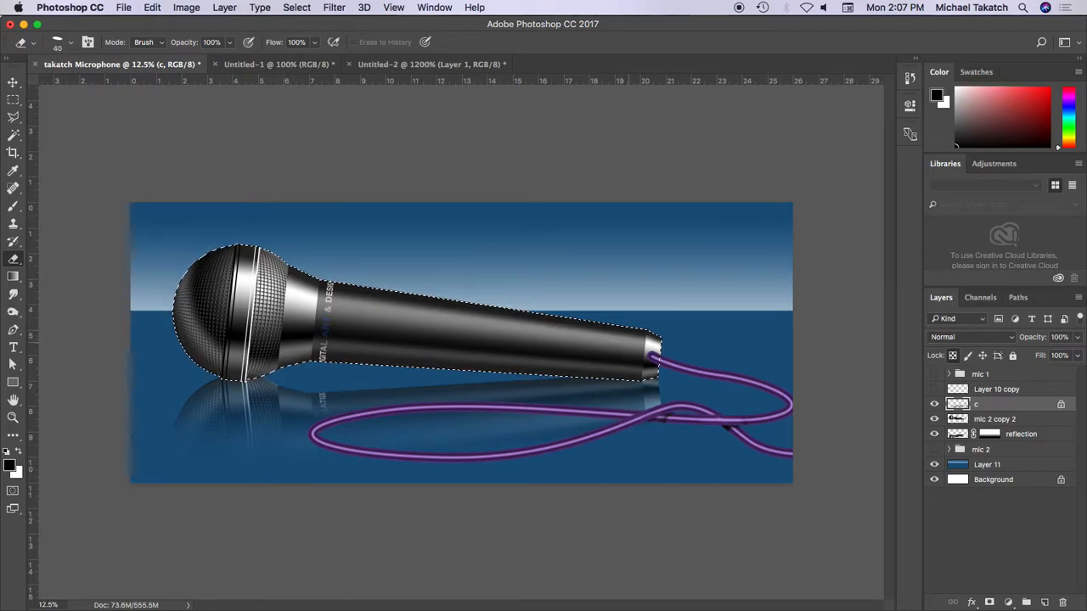
{"action": "left_click_drag", "start_coordinate": [649, 367], "coordinate": [649, 373]}
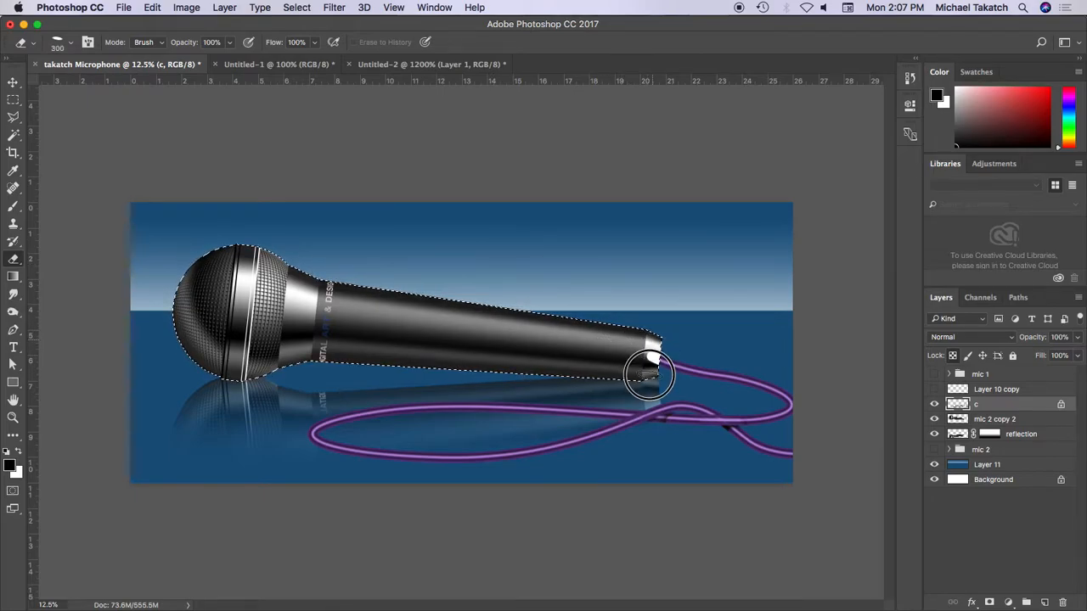
{"action": "key", "text": "cmd+z"}
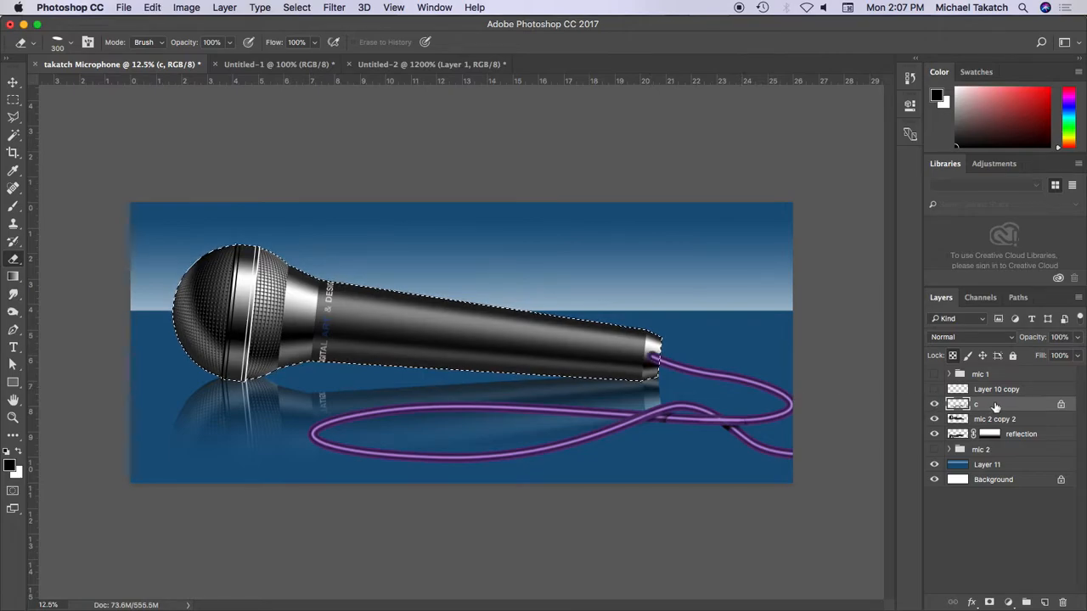
Undo the stray paint, deselect and move 'mic 2 copy 2' above cable layer c.
{"action": "left_click", "coordinate": [934, 404]}
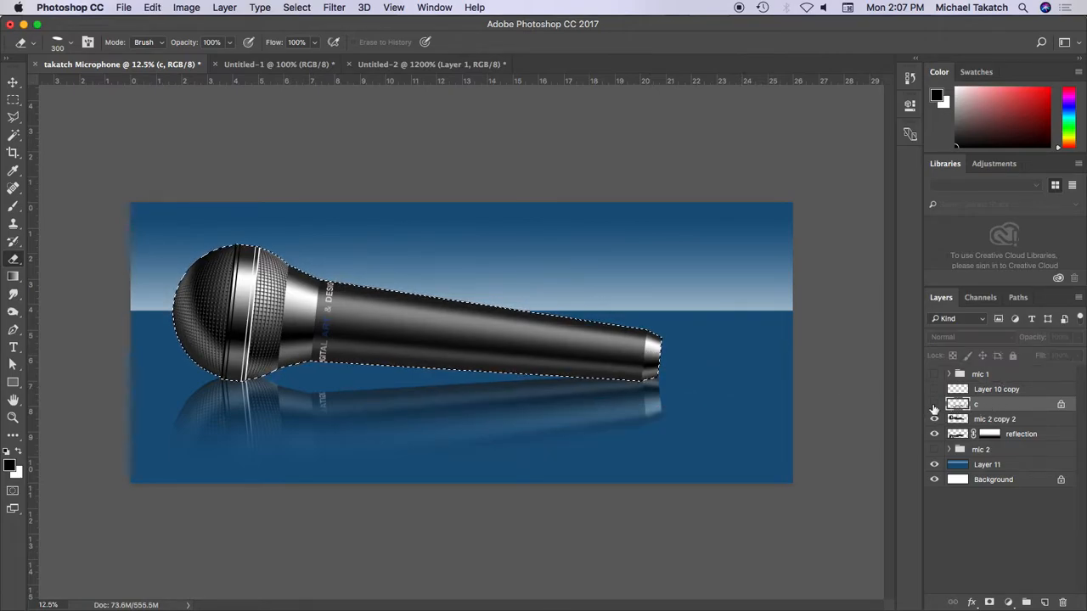
{"action": "left_click", "coordinate": [934, 406]}
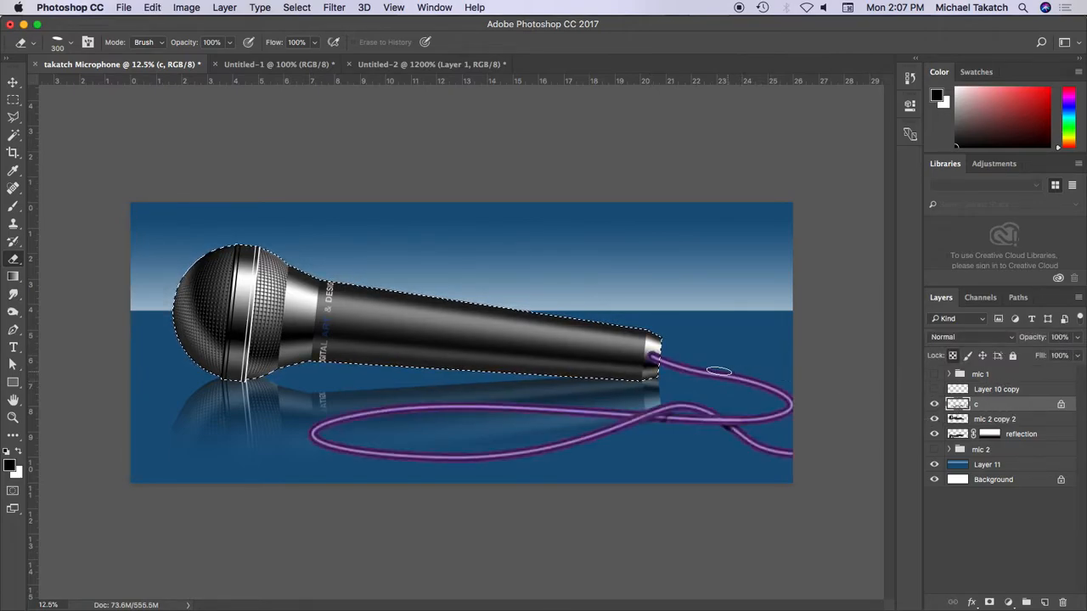
{"action": "key", "text": "cmd+z"}
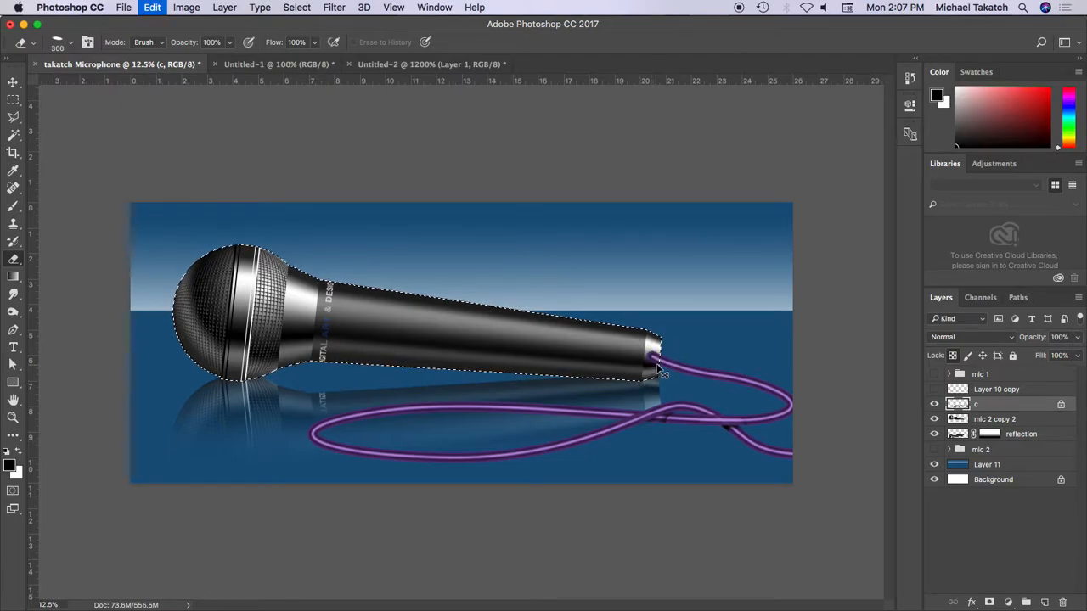
{"action": "key", "text": "cmd+d"}
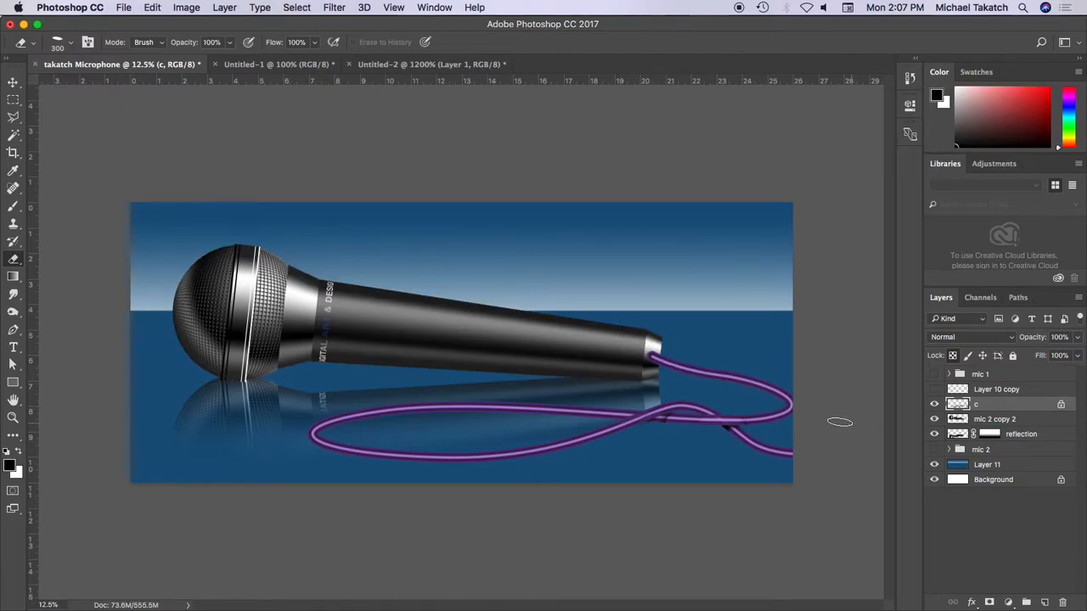
{"action": "left_click", "coordinate": [1033, 421]}
{"action": "left_click_drag", "start_coordinate": [1030, 421], "coordinate": [1027, 398]}
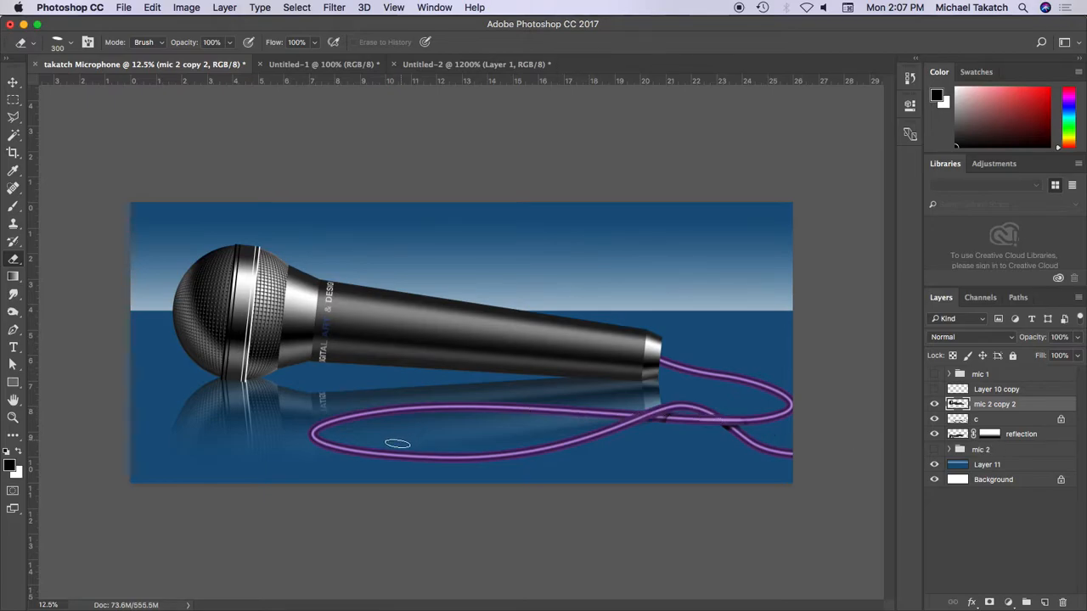
Duplicate layer c, nudge the original down with Auto-Select off and set it to 32% opacity.
{"action": "left_click", "coordinate": [1024, 422]}
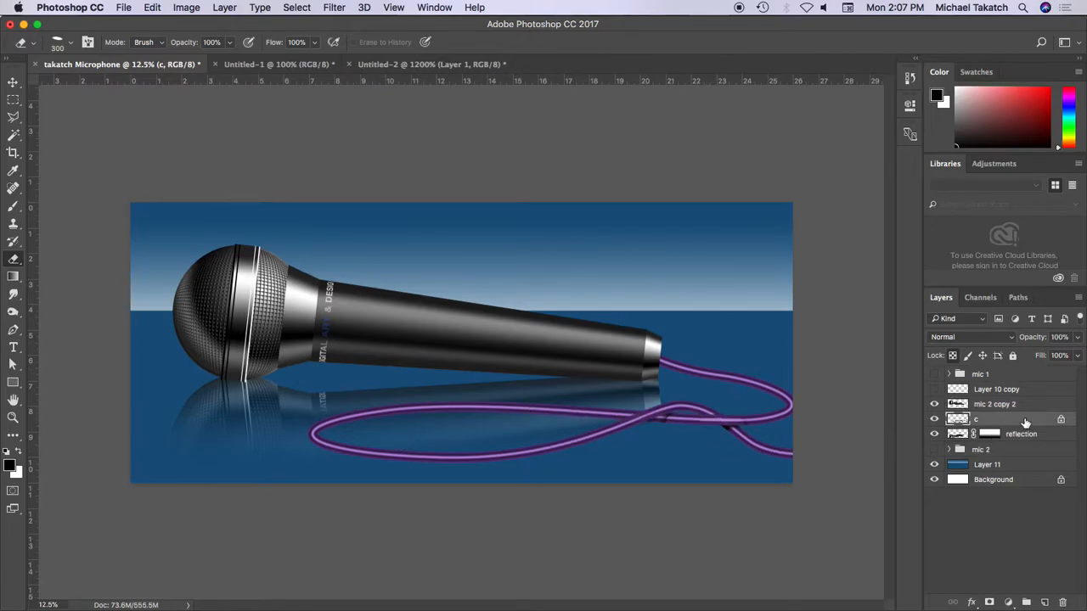
{"action": "left_click_drag", "start_coordinate": [1024, 422], "coordinate": [1044, 601]}
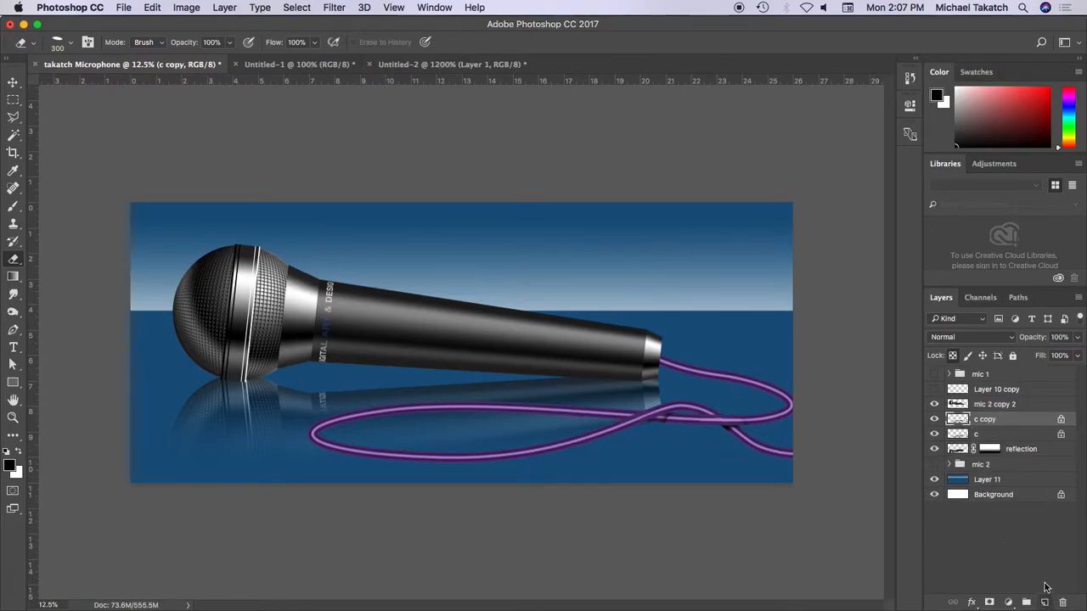
{"action": "left_click", "coordinate": [1007, 434]}
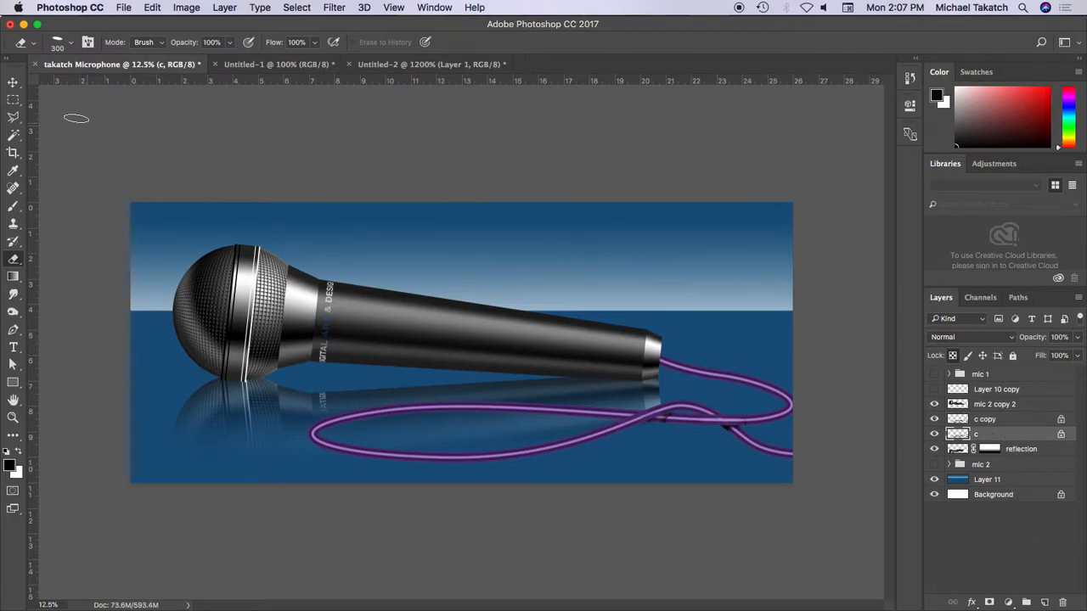
{"action": "left_click", "coordinate": [13, 82]}
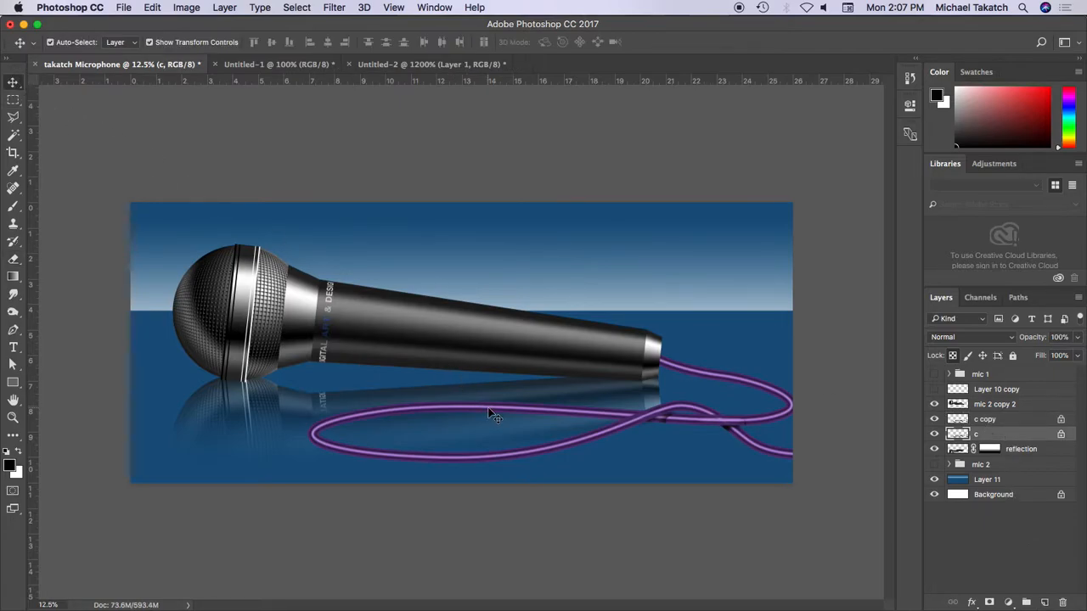
{"action": "left_click", "coordinate": [51, 43]}
{"action": "left_click_drag", "start_coordinate": [506, 415], "coordinate": [509, 421]}
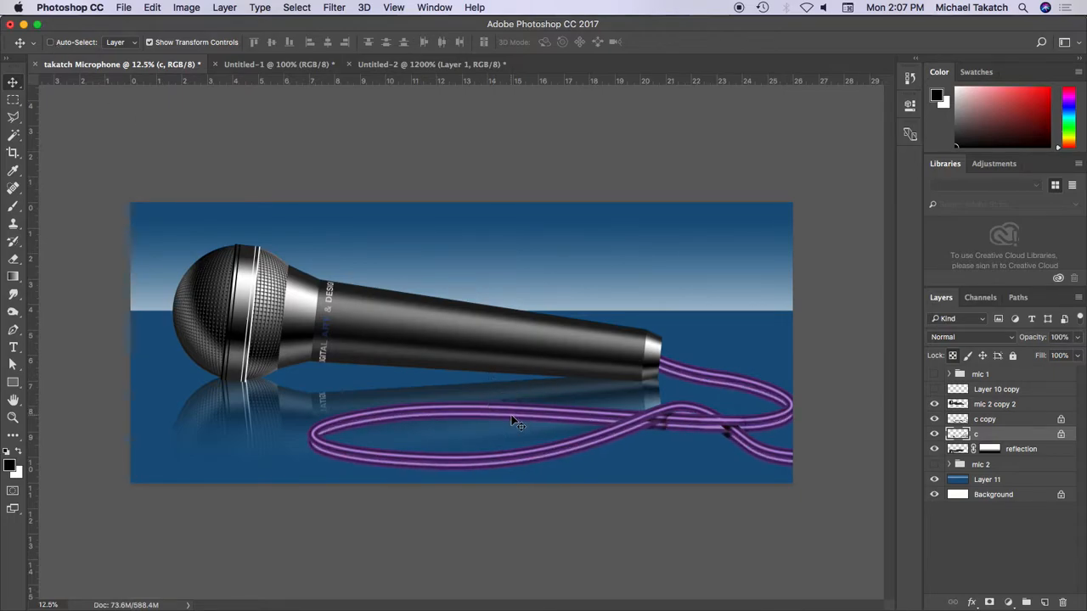
{"action": "left_click", "coordinate": [1076, 337]}
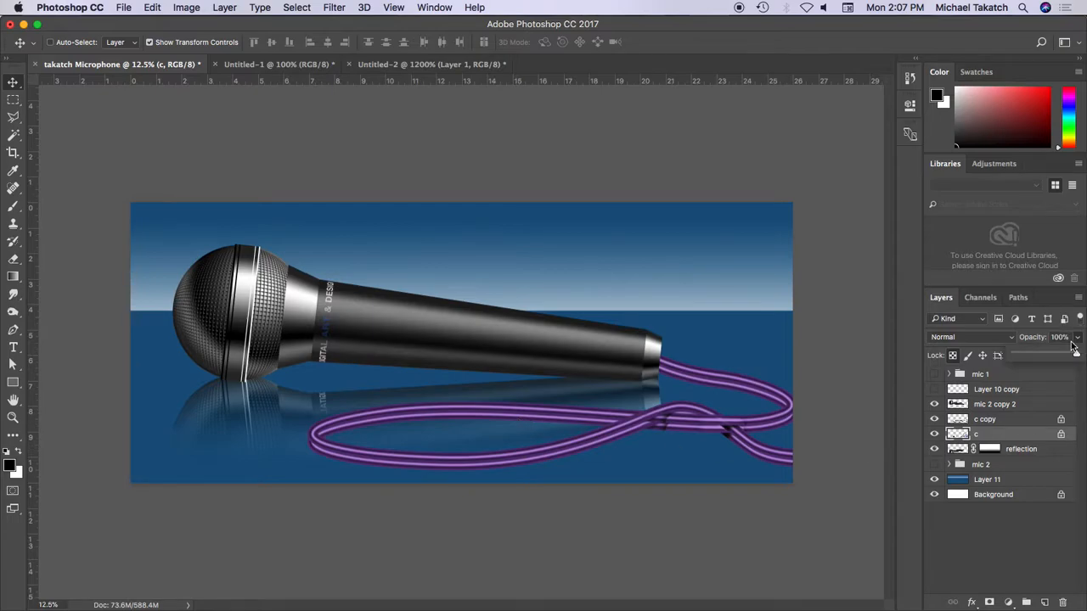
{"action": "left_click", "coordinate": [1044, 356]}
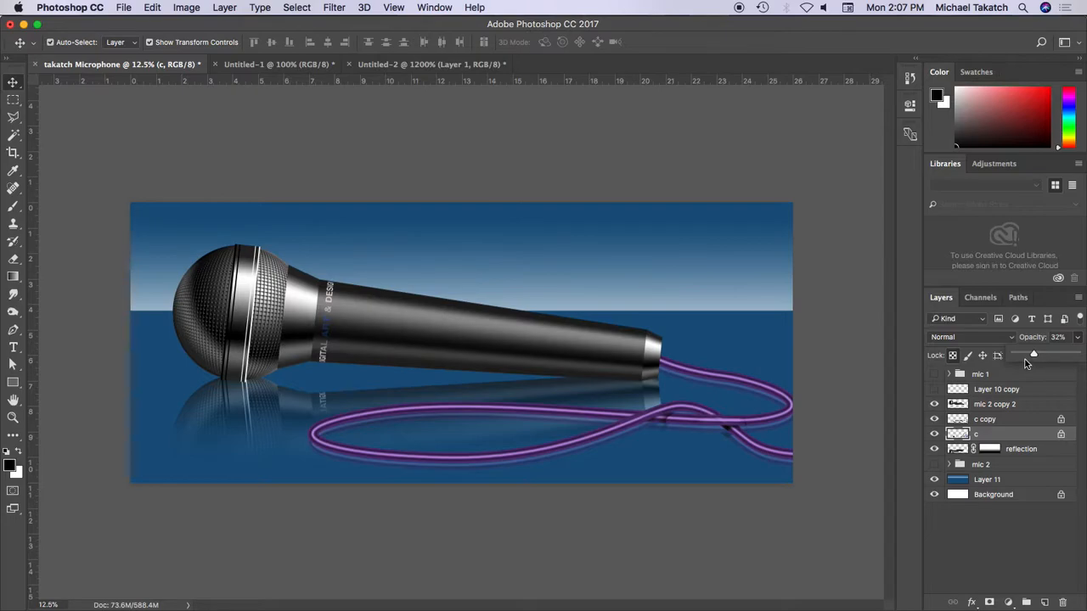
{"action": "key", "text": "super+equal"}
{"action": "key", "text": "super+equal"}
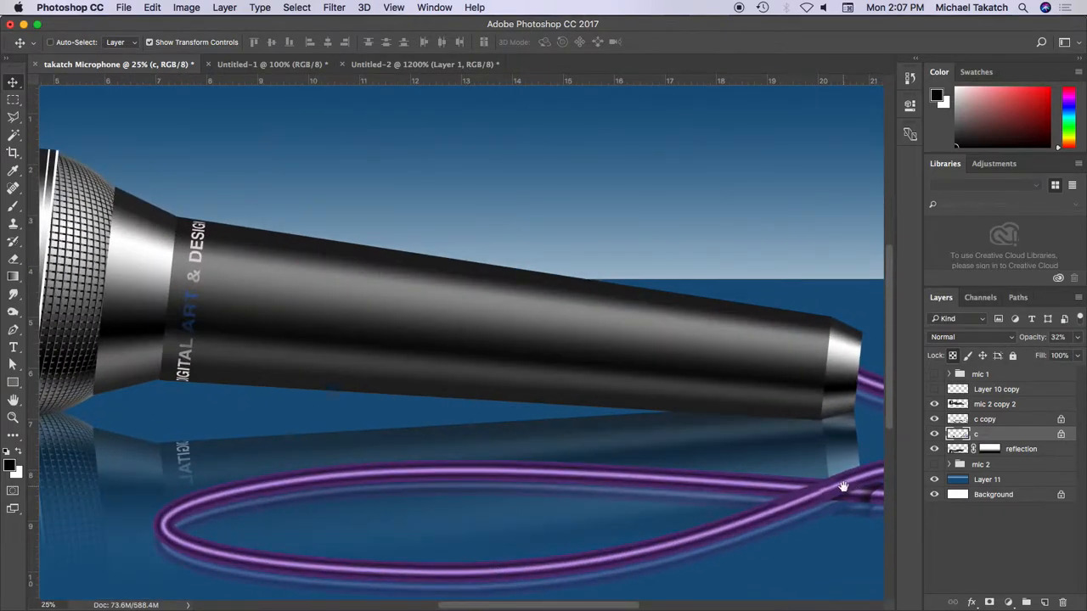
Lasso the reflection beneath the cable crossing and launch Filter > Liquify.
{"action": "left_click_drag", "start_coordinate": [841, 489], "coordinate": [376, 310]}
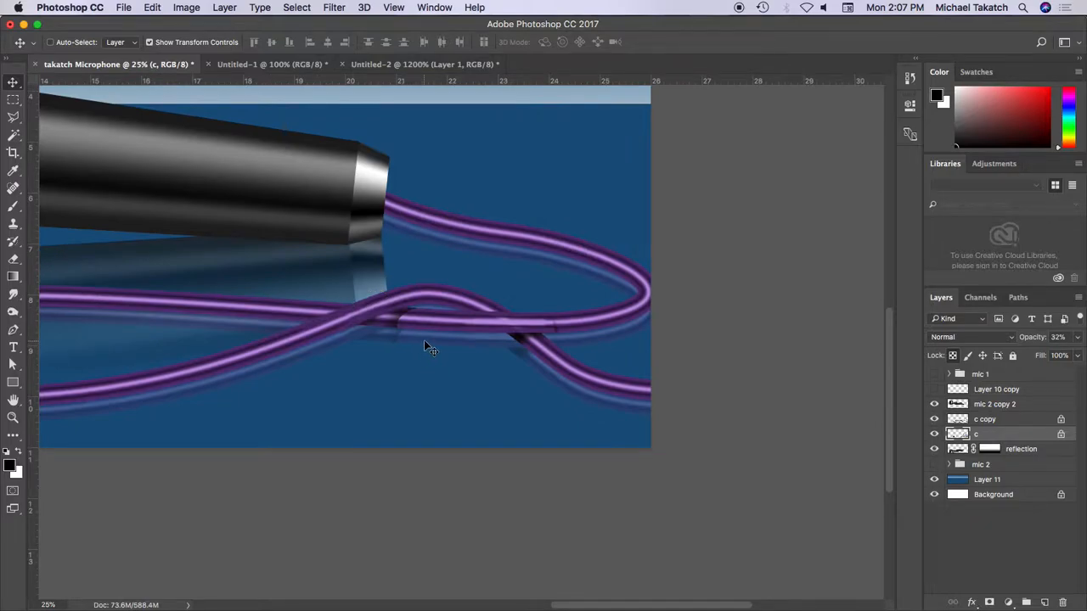
{"action": "left_click", "coordinate": [13, 118]}
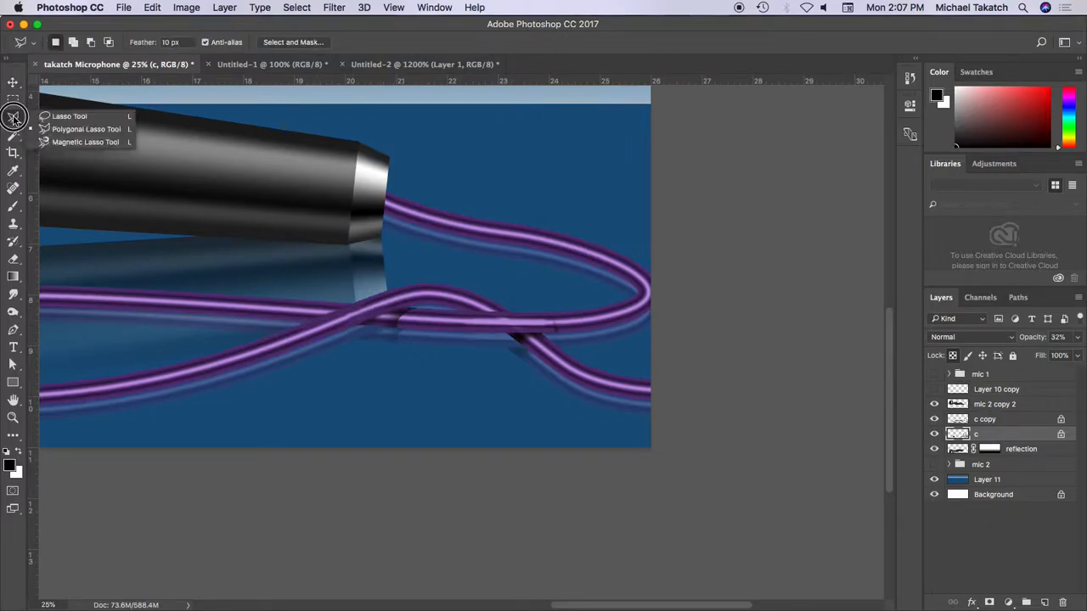
{"action": "left_click", "coordinate": [70, 116]}
{"action": "mouse_move", "coordinate": [428, 310]}
{"action": "left_mouse_down"}
{"action": "mouse_move", "coordinate": [363, 325]}
{"action": "mouse_move", "coordinate": [449, 307]}
{"action": "left_mouse_up"}
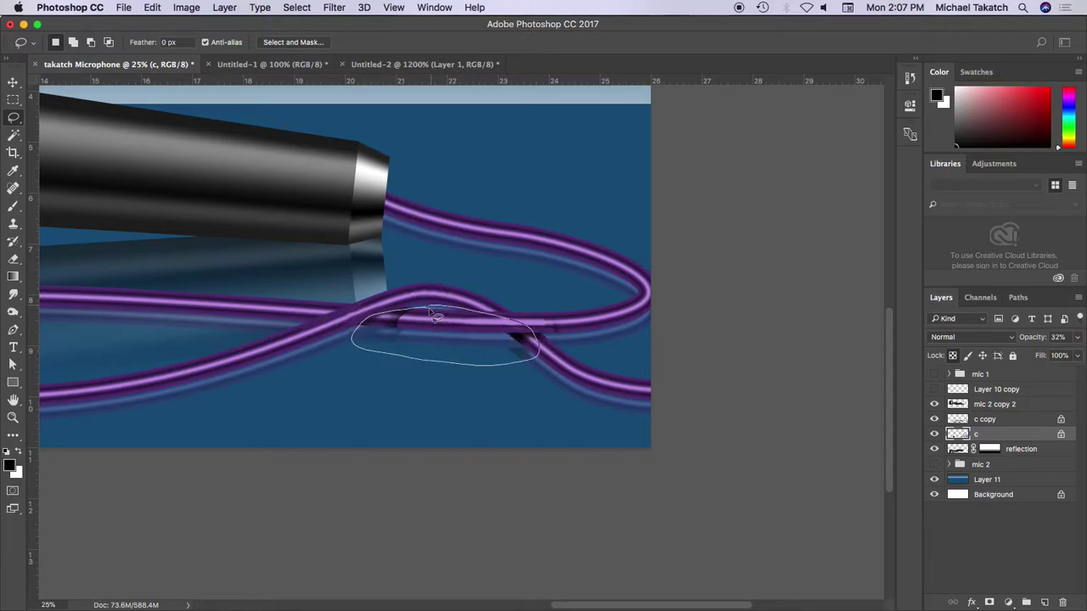
{"action": "left_click", "coordinate": [334, 7]}
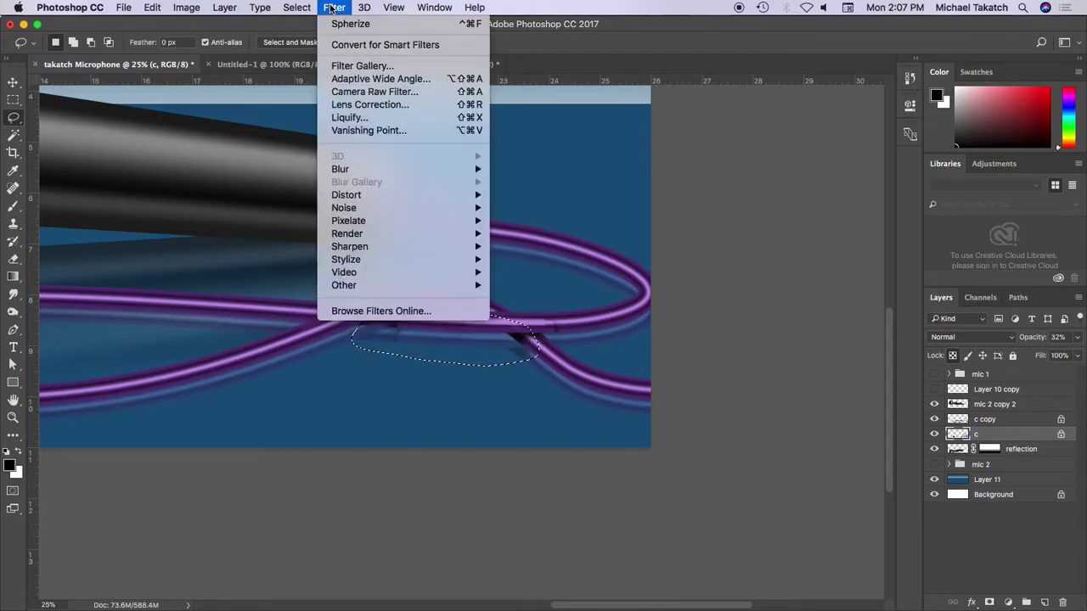
{"action": "left_click", "coordinate": [348, 117]}
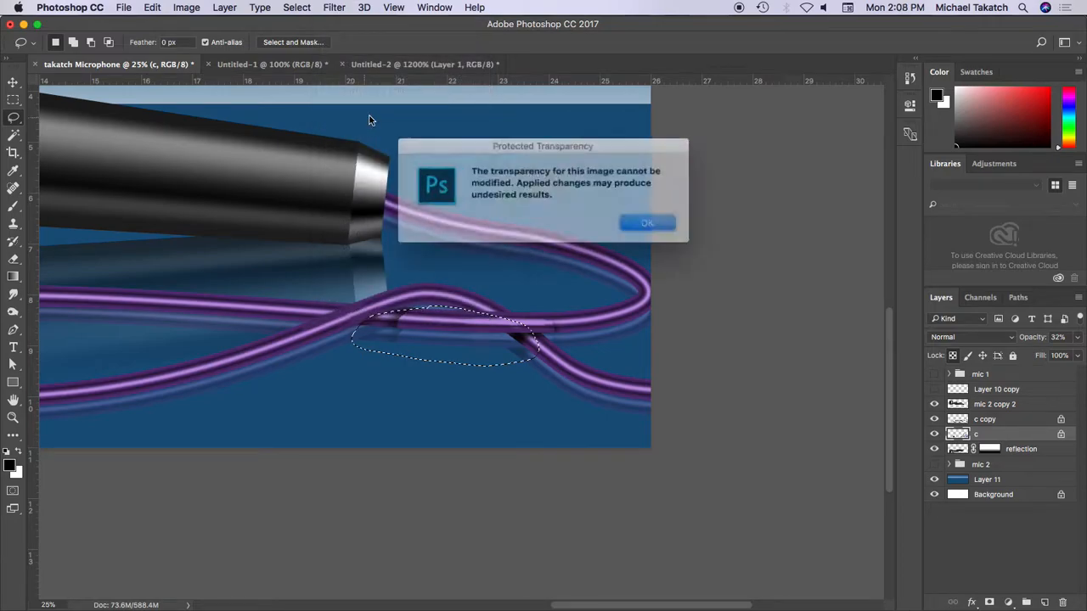
Dismiss the warning, Forward Warp the reflection strands downward and apply Liquify.
{"action": "left_click", "coordinate": [647, 224]}
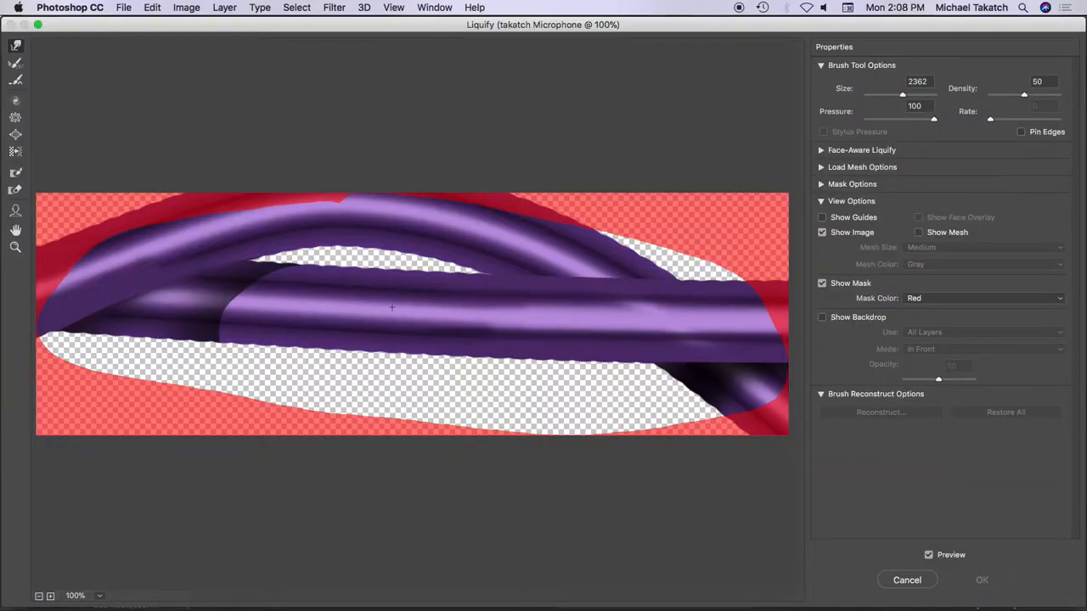
{"action": "left_click_drag", "start_coordinate": [390, 308], "coordinate": [390, 365]}
{"action": "left_click", "coordinate": [995, 584]}
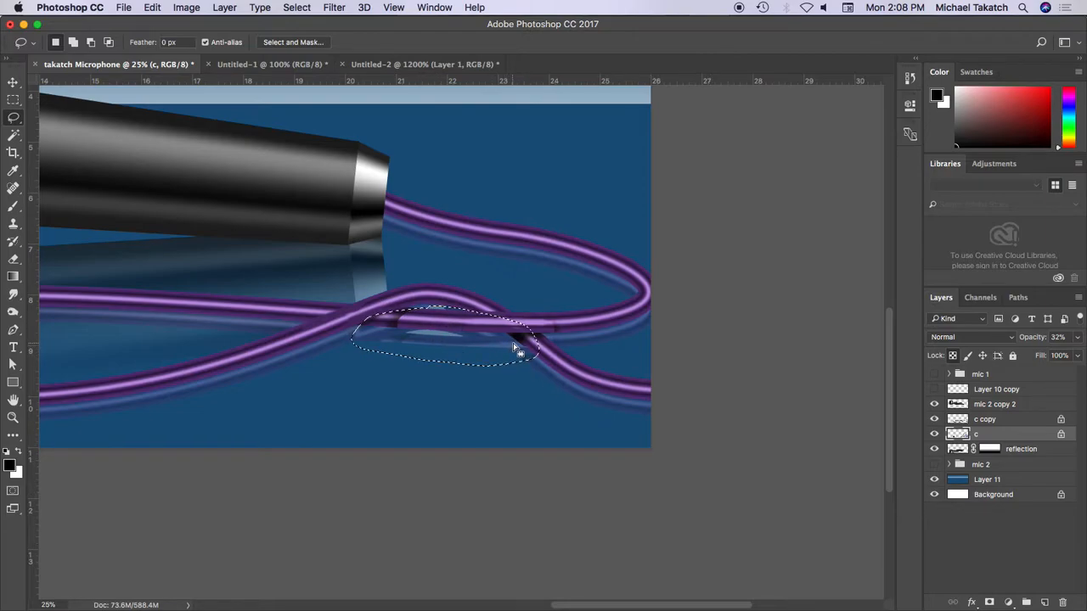
{"action": "key", "text": "super+d"}
{"action": "key", "text": "shift+super+d"}
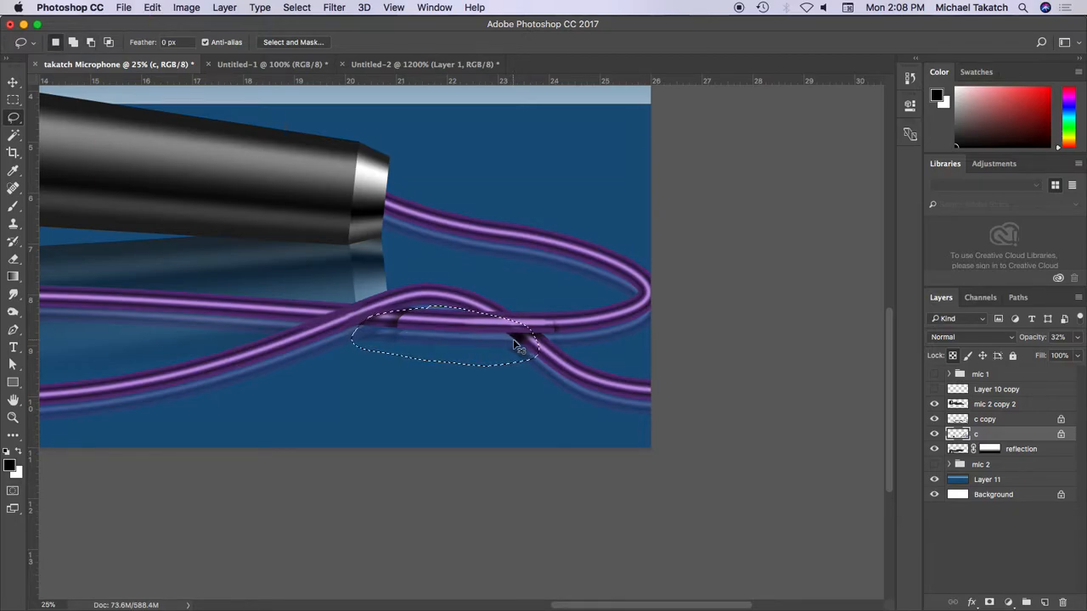
{"action": "key", "text": "super+minus"}
{"action": "key", "text": "super+minus"}
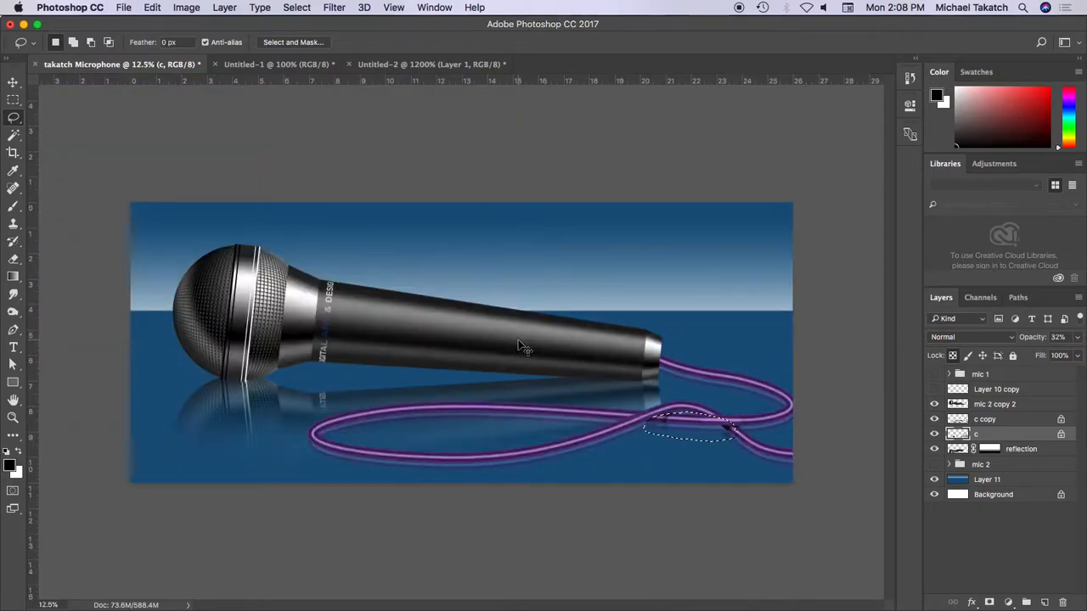